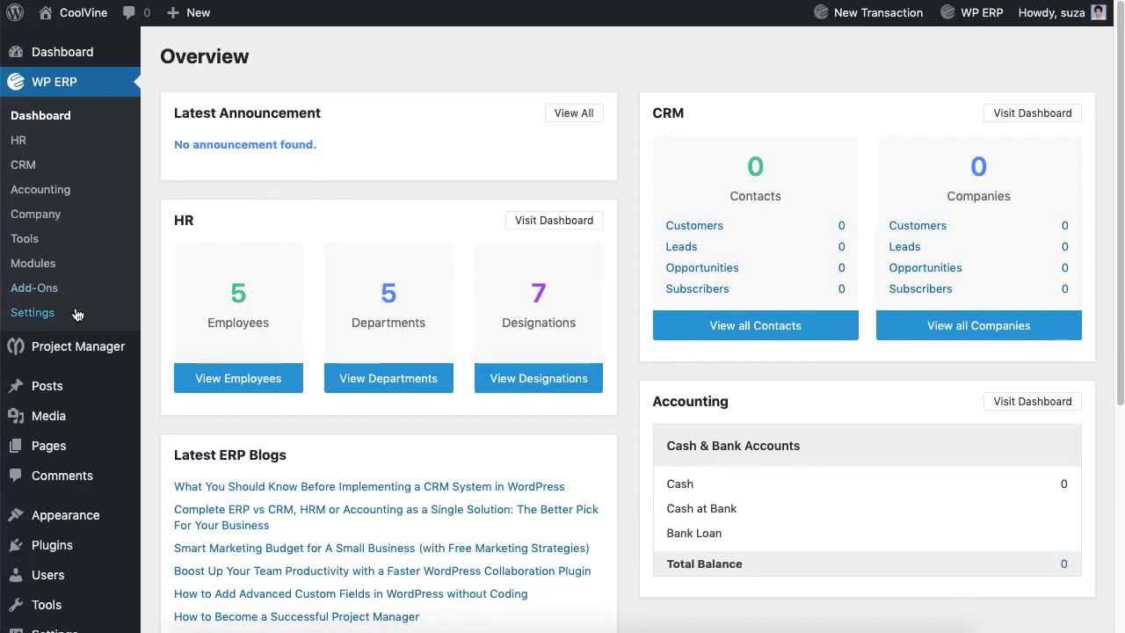
Step: Go from the WP ERP Overview dashboard to the ERP settings page
left_click(33, 312)
Step: Keep January as the financial year start and dd-mm-yyyy as the date format
left_click(391, 147)
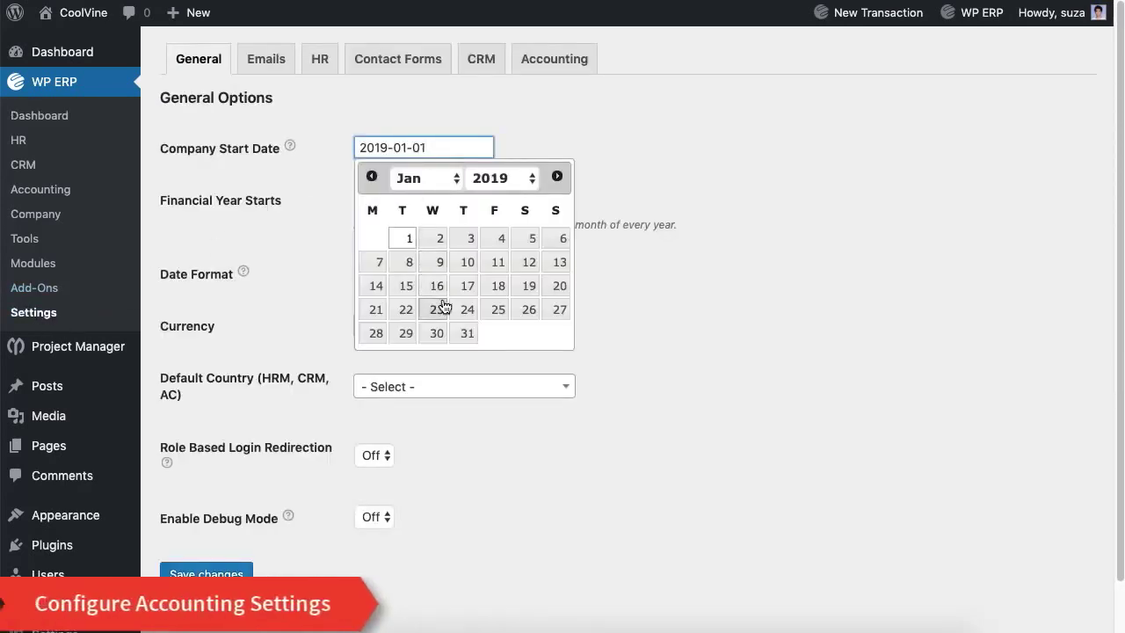
left_click(458, 241)
left_click(391, 199)
left_click(539, 338)
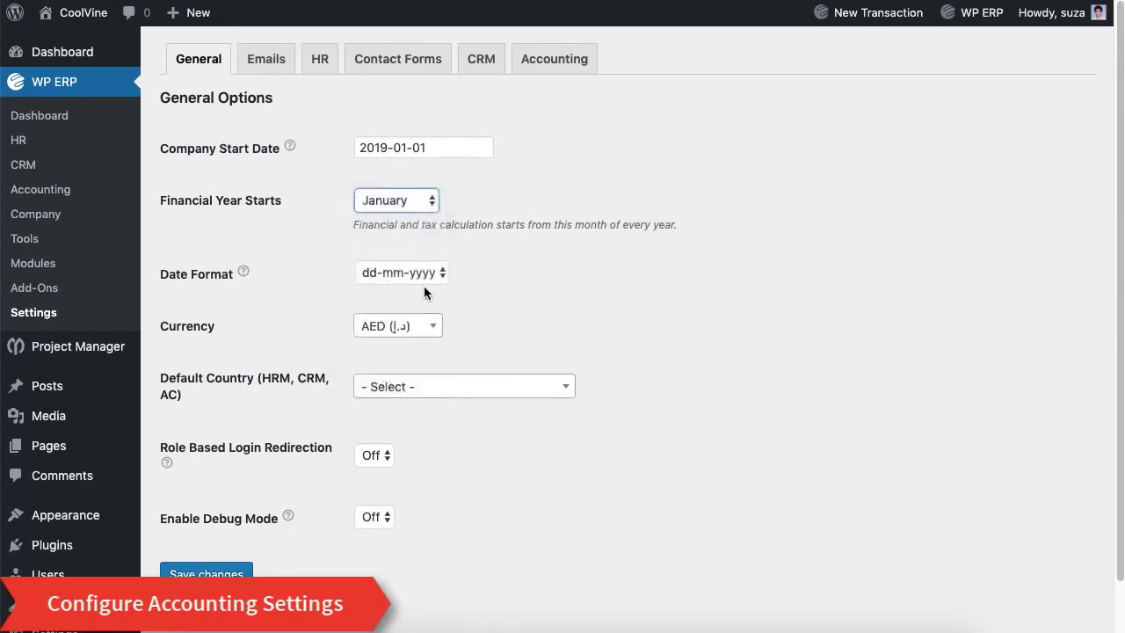
left_click(413, 273)
left_click(507, 306)
Step: Set the currency to USD ($) and the default country to United States
left_click(407, 329)
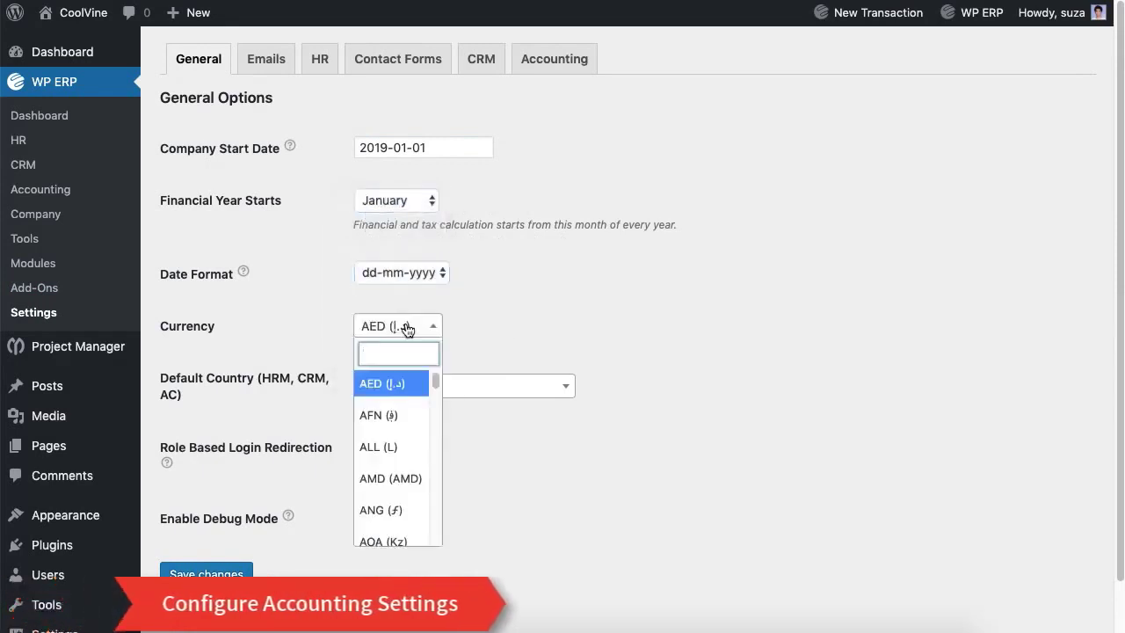
type("US")
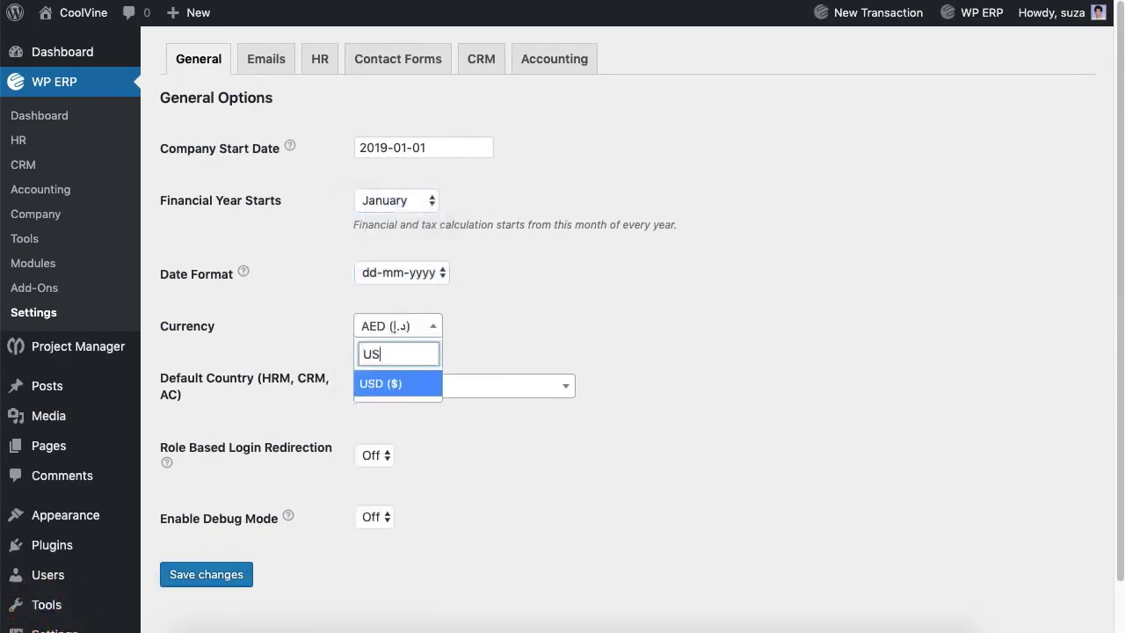
key("Return")
left_click(481, 388)
type("United")
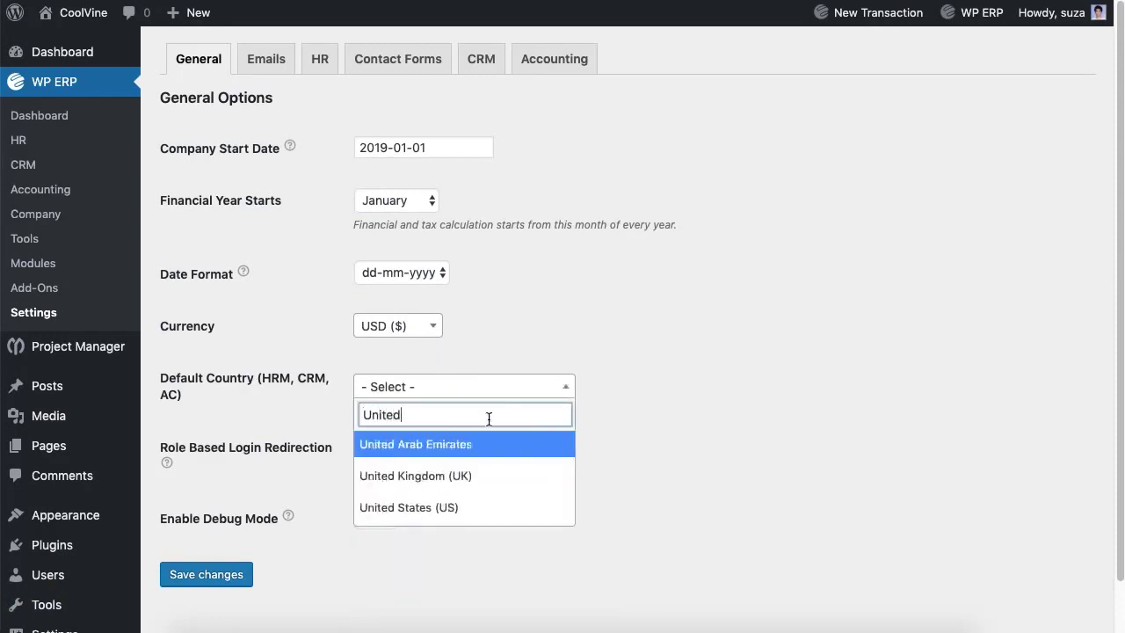
left_click(466, 508)
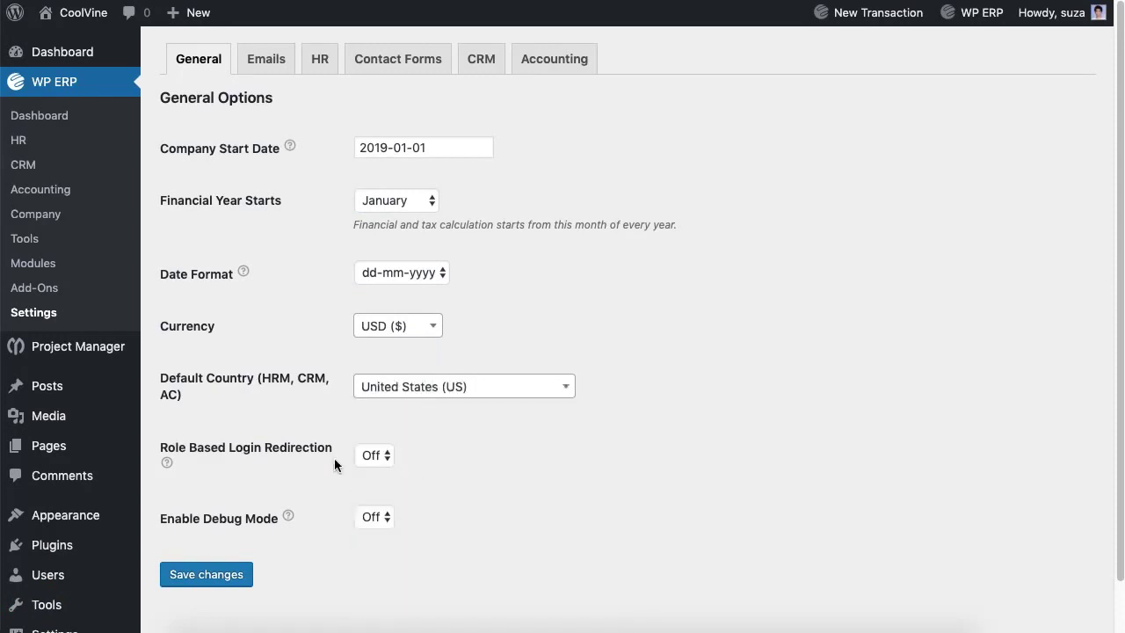
Step: Save the general settings with role-based redirection and debug mode Off
left_click(375, 455)
left_click(416, 485)
left_click(378, 517)
left_click(456, 514)
left_click(227, 578)
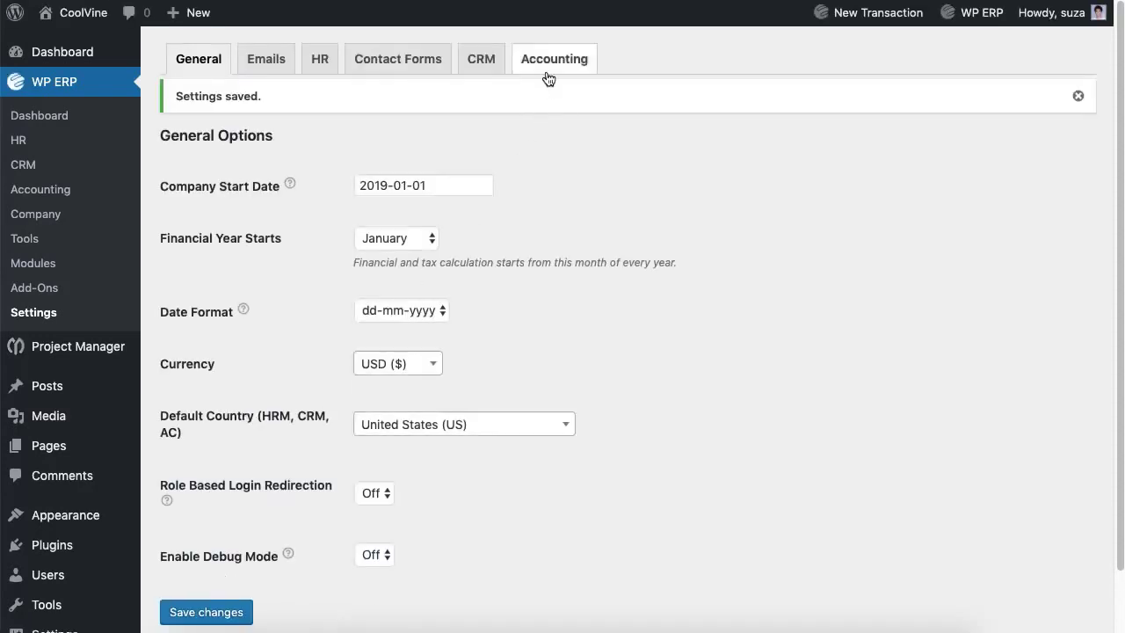
left_click(545, 71)
left_click(376, 215)
Step: Save customer settings with auto import Off and keep currency position Left ($99.99)
left_click(434, 204)
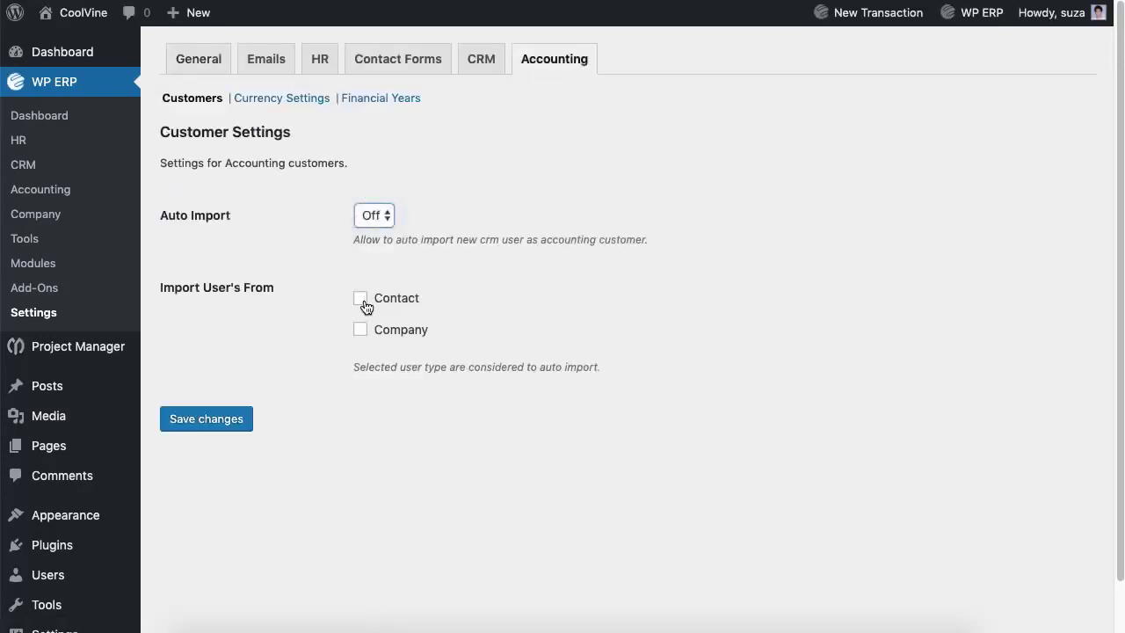
left_click(234, 426)
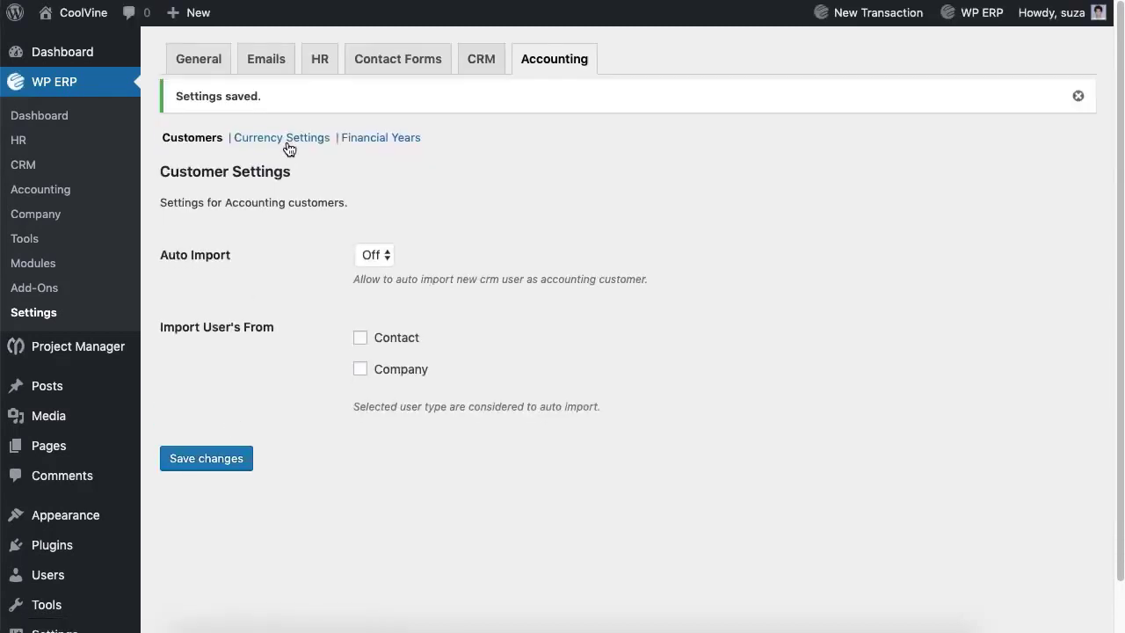
left_click(289, 140)
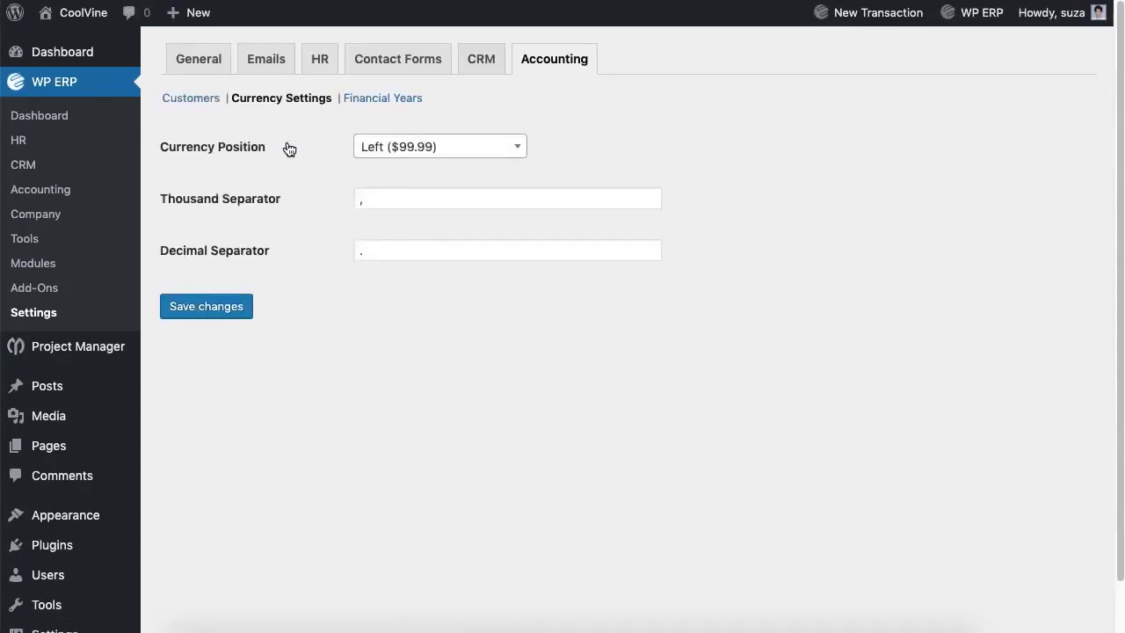
left_click(417, 148)
left_click(557, 351)
Step: Add financial year 2020 running from 2020-01-01 to 2020-12-31, then view the Accounting dashboard
left_click(396, 107)
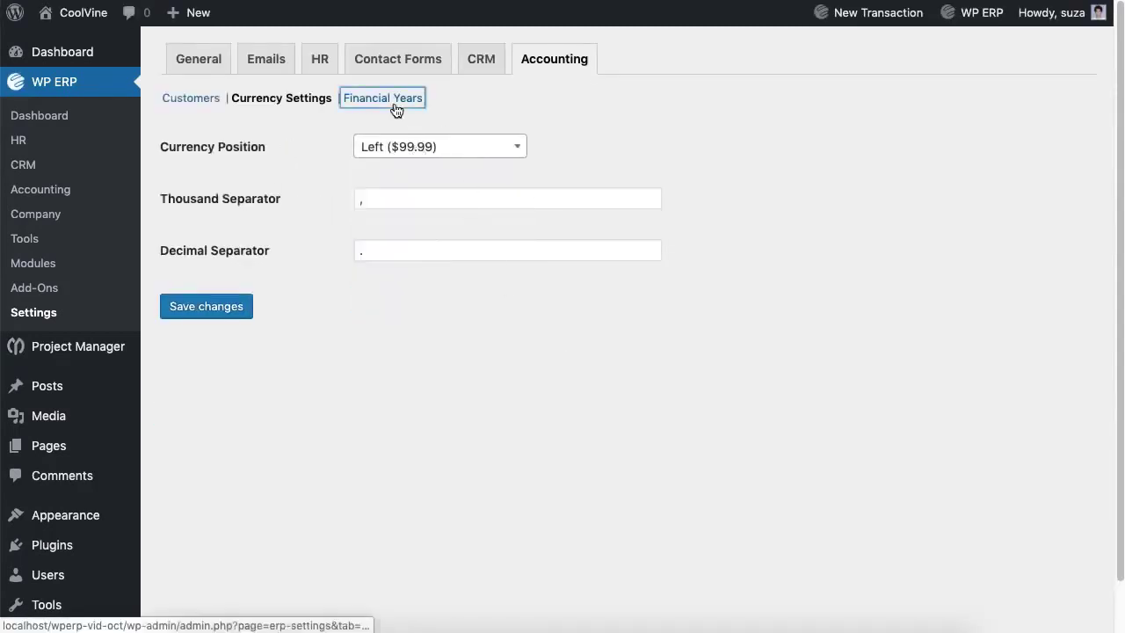
left_click(203, 212)
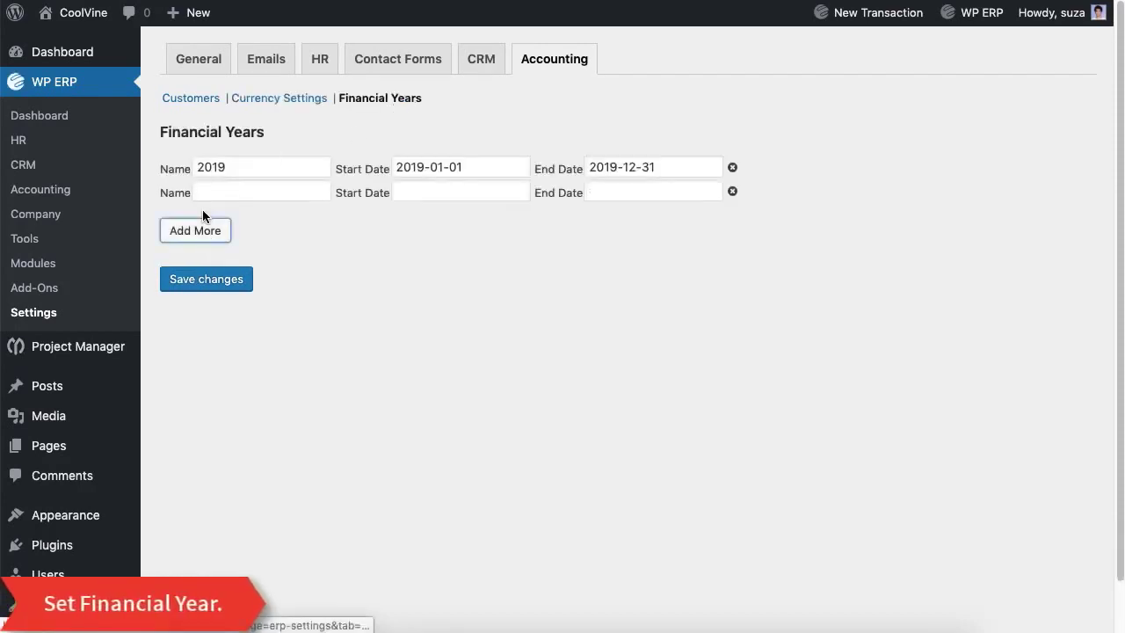
left_click(214, 192)
type("20")
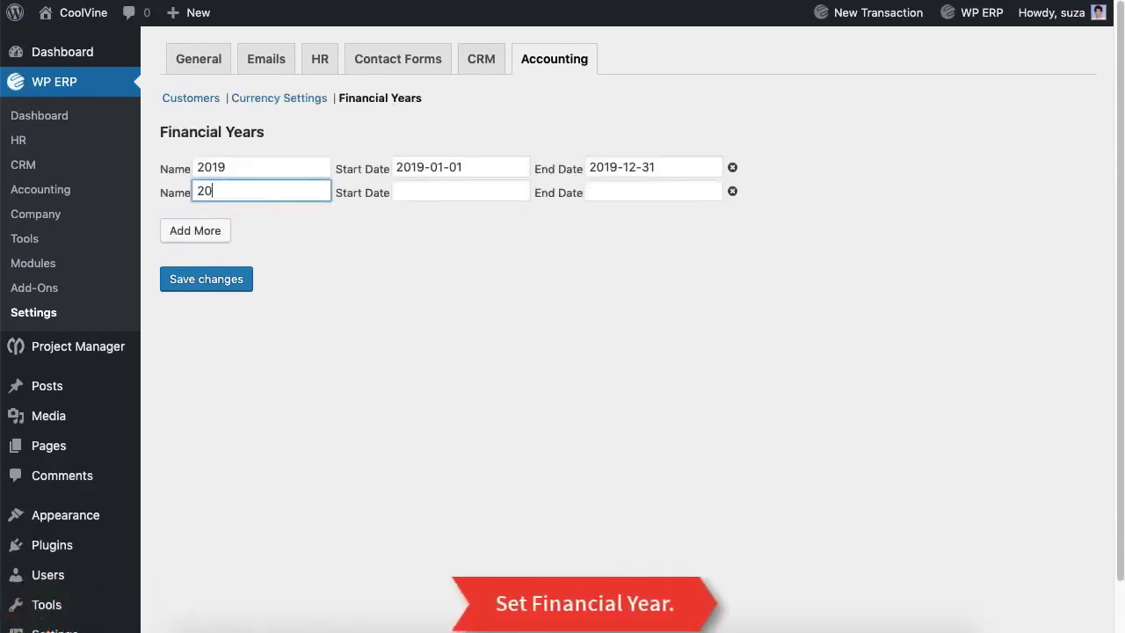
type("20")
left_click(434, 193)
type("2020-01-01")
key("Tab")
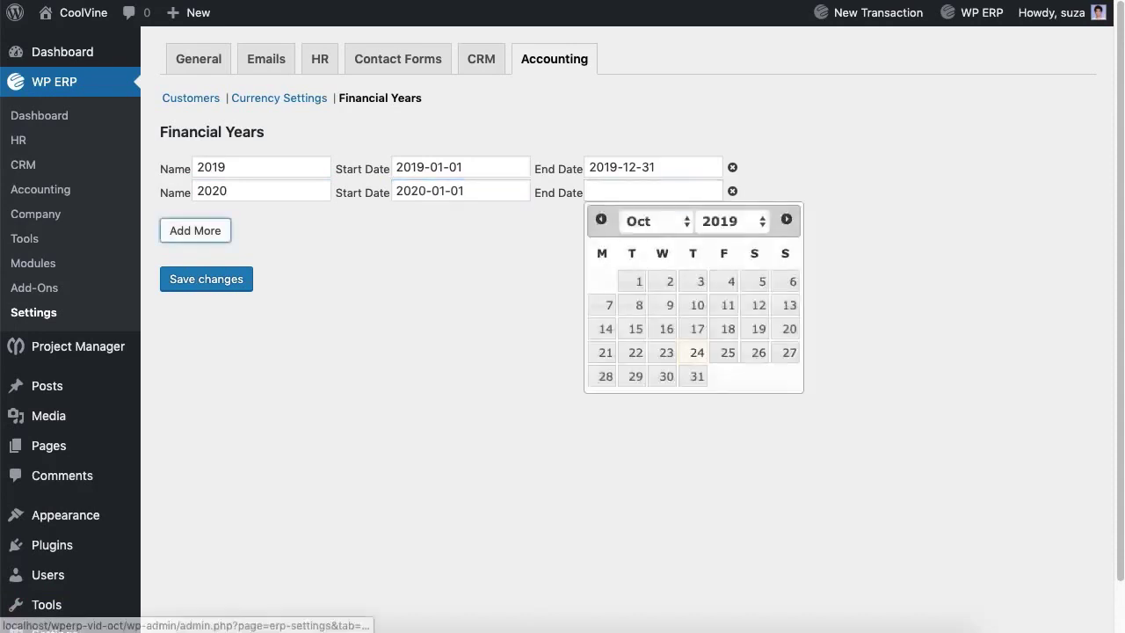
left_click(645, 192)
type("2020-12-31")
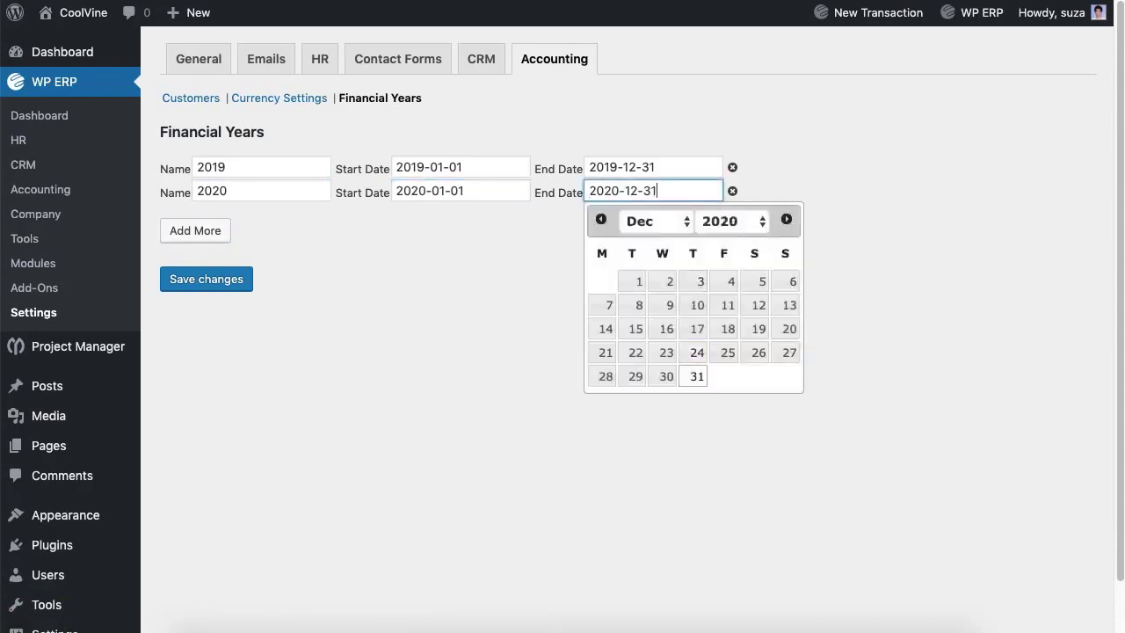
key("Escape")
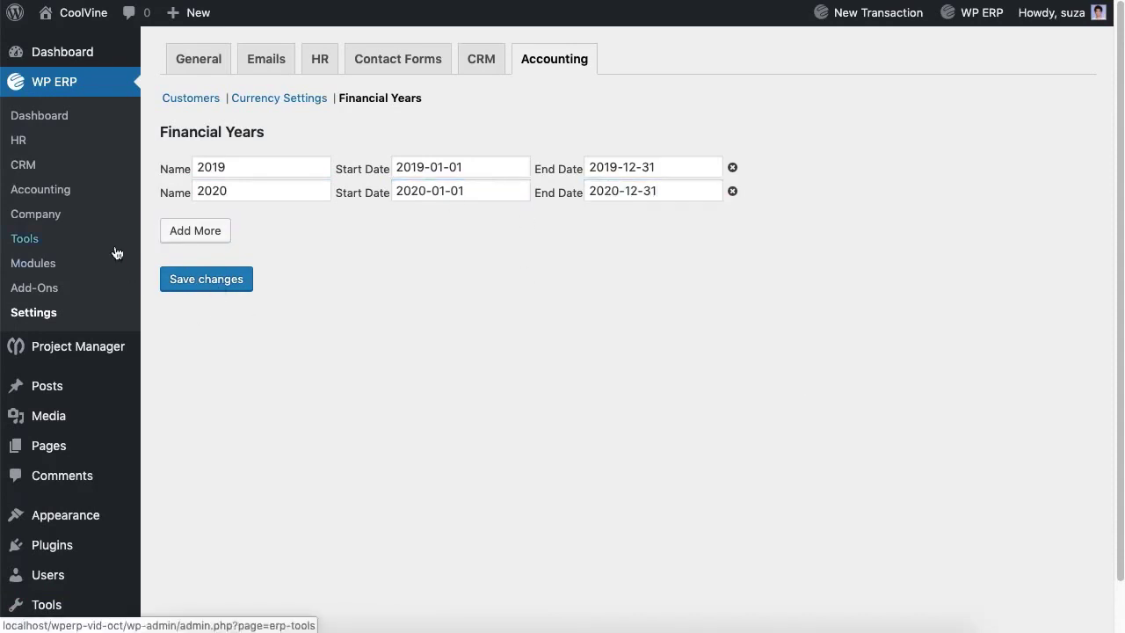
left_click(42, 198)
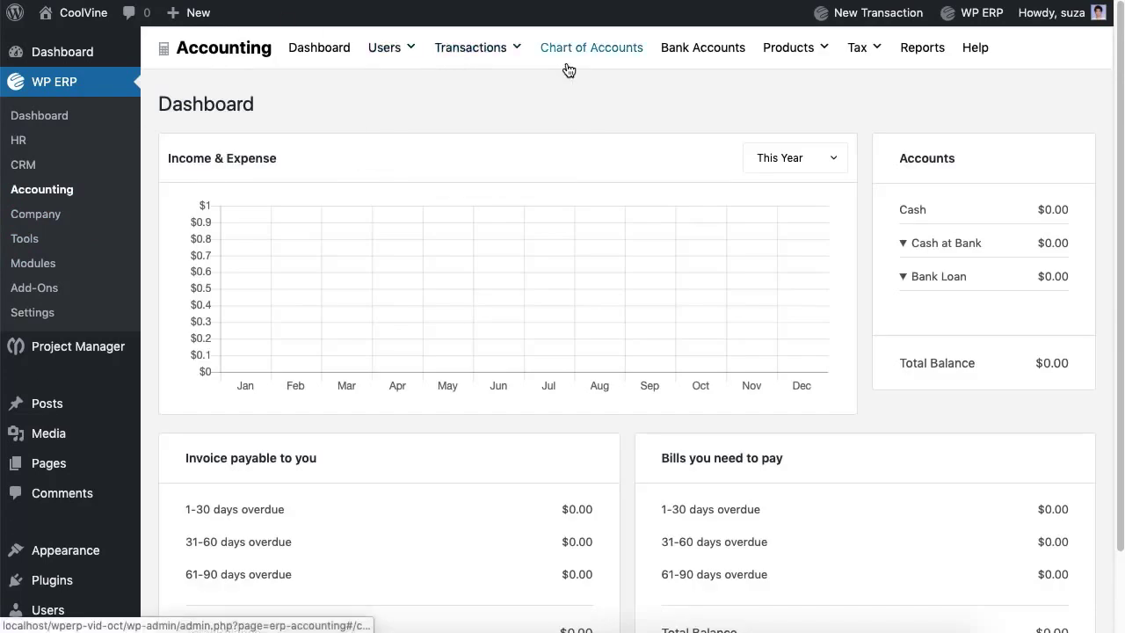
Step: Review the Chart of Accounts, all at $0.00, and start a new account
left_click(568, 51)
scroll(568, 218, "down", 10)
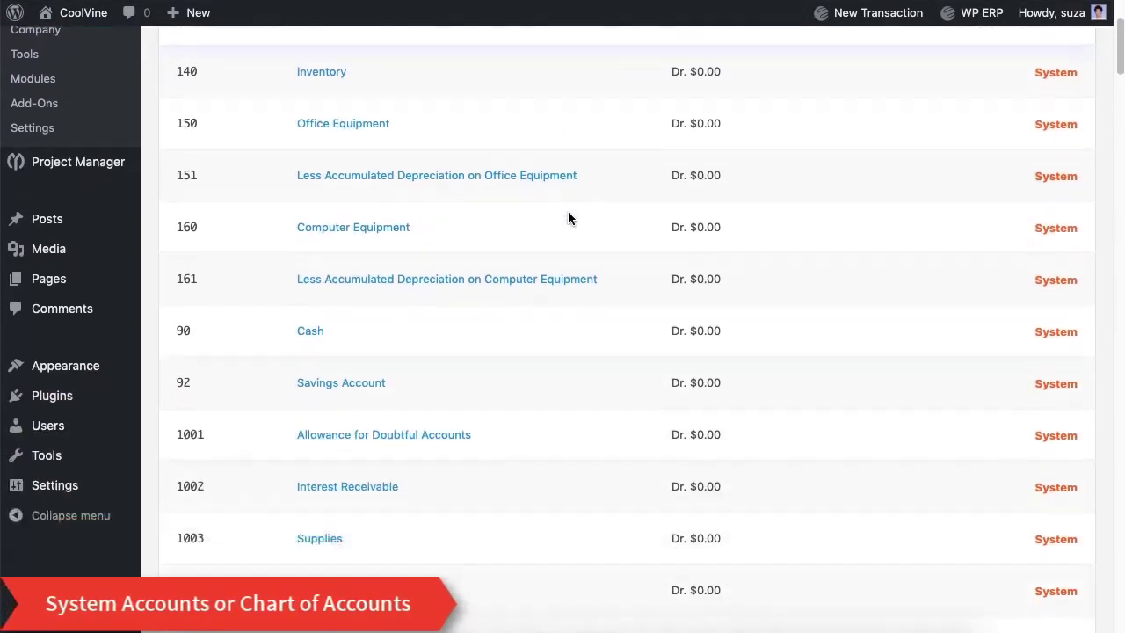
scroll(570, 219, "down", 15)
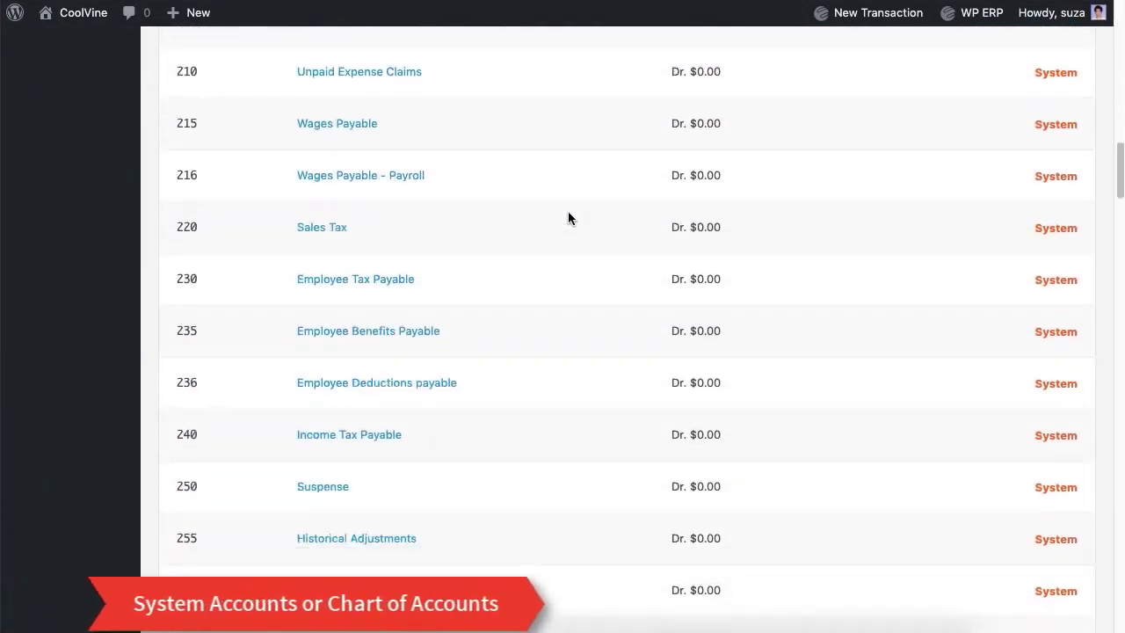
scroll(568, 218, "down", 15)
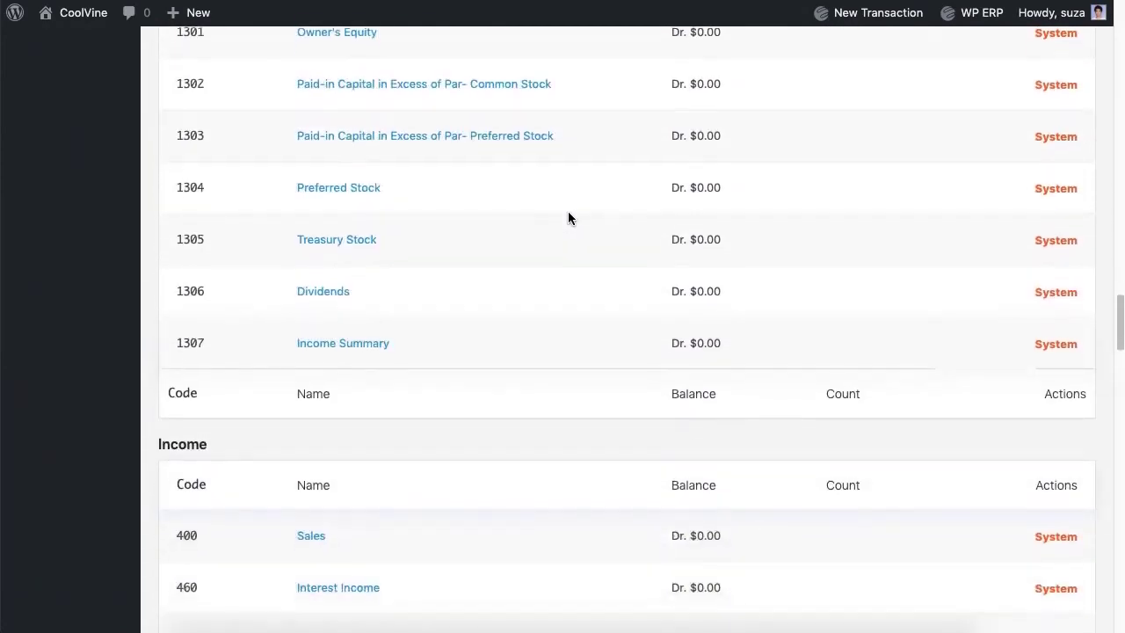
scroll(568, 218, "down", 15)
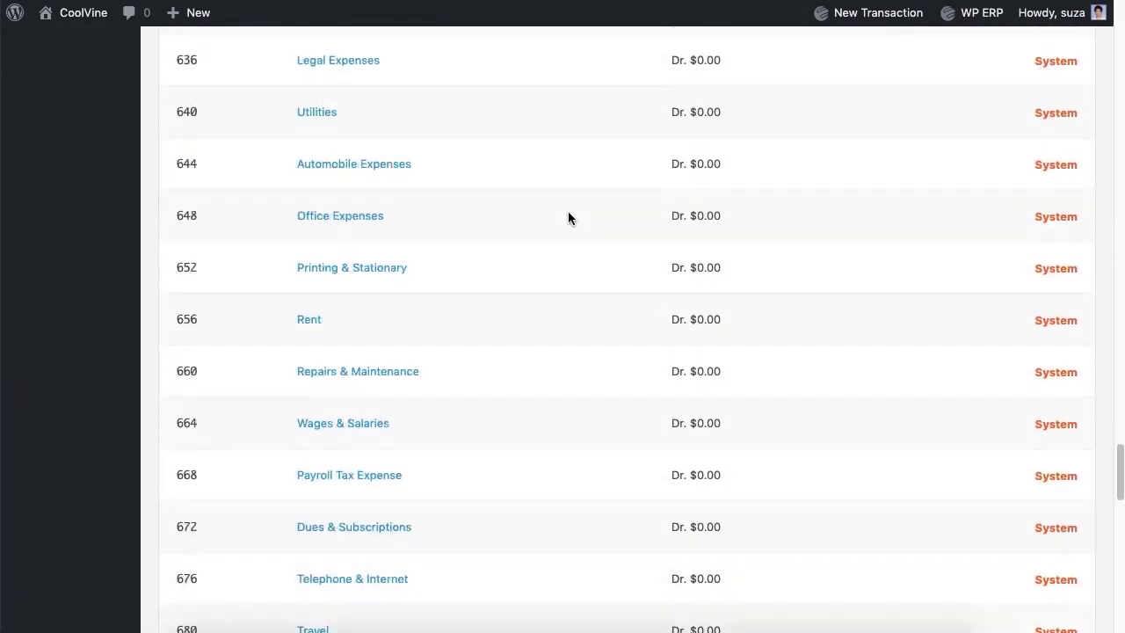
scroll(567, 218, "down", 5)
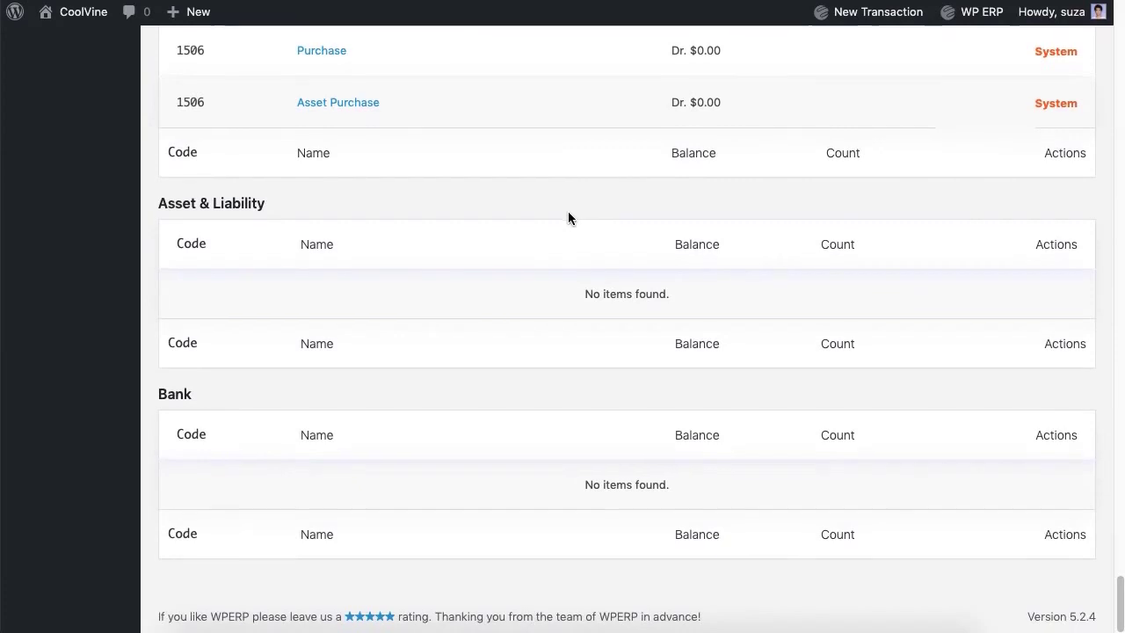
scroll(568, 218, "up", 20)
left_click(371, 107)
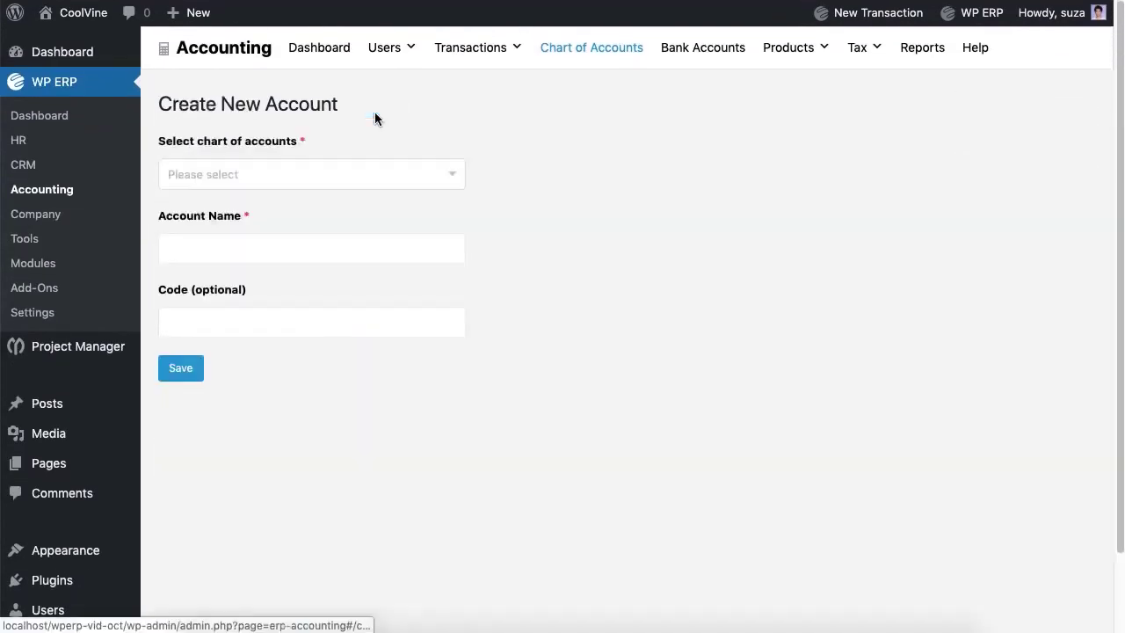
Step: Create a Snacks account under Expense
left_click(356, 173)
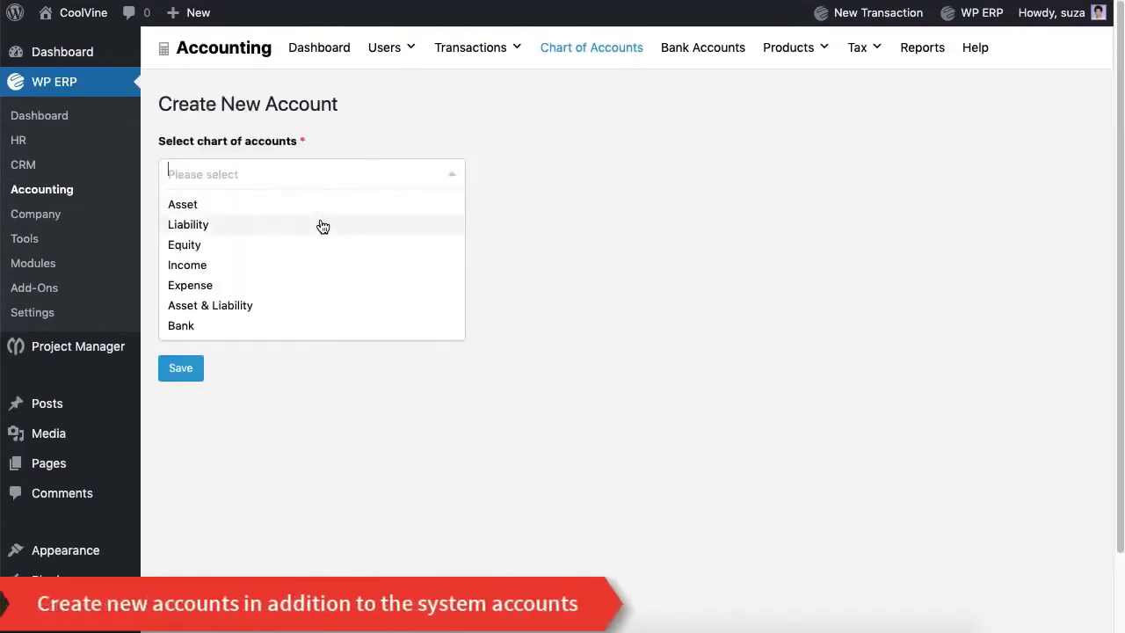
left_click(281, 285)
left_click(265, 256)
type("Snacks Expense")
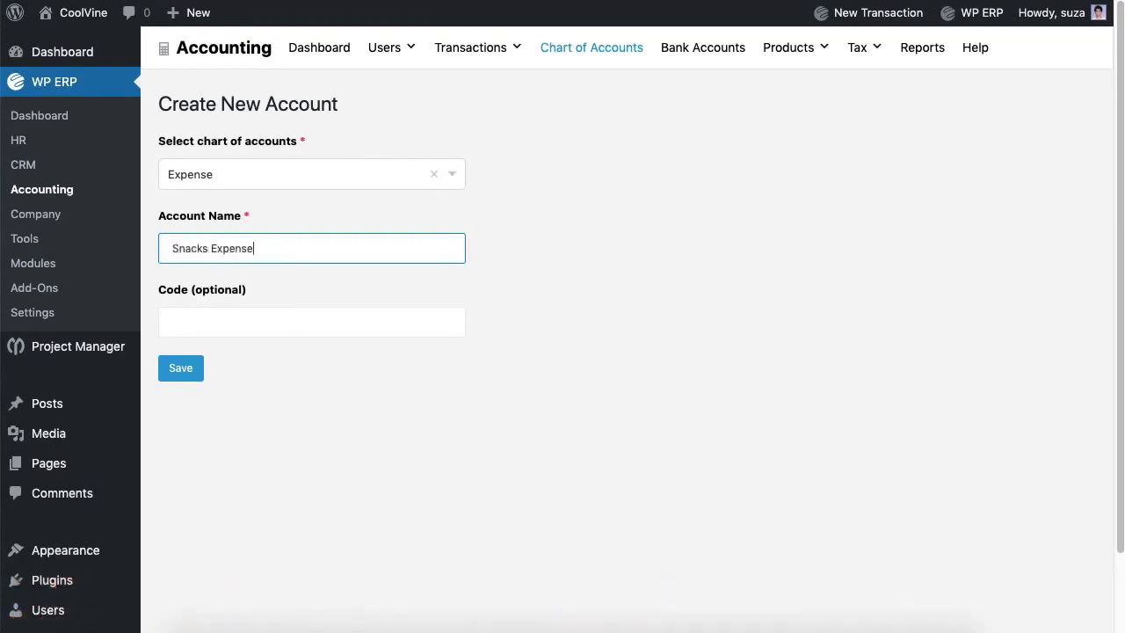
left_click(310, 335)
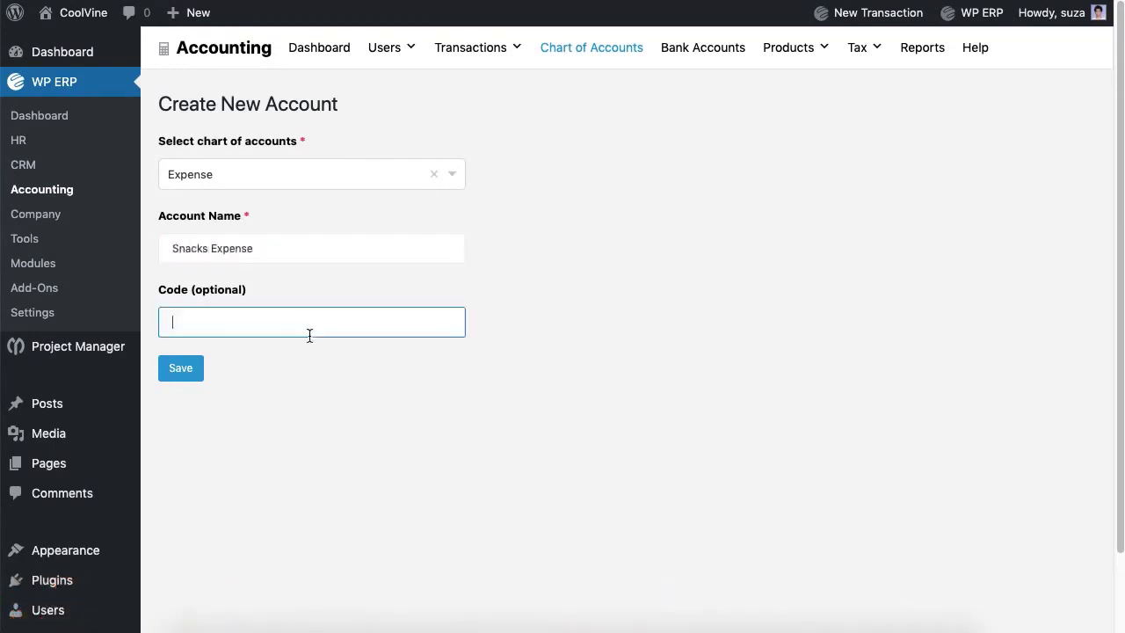
left_click(198, 370)
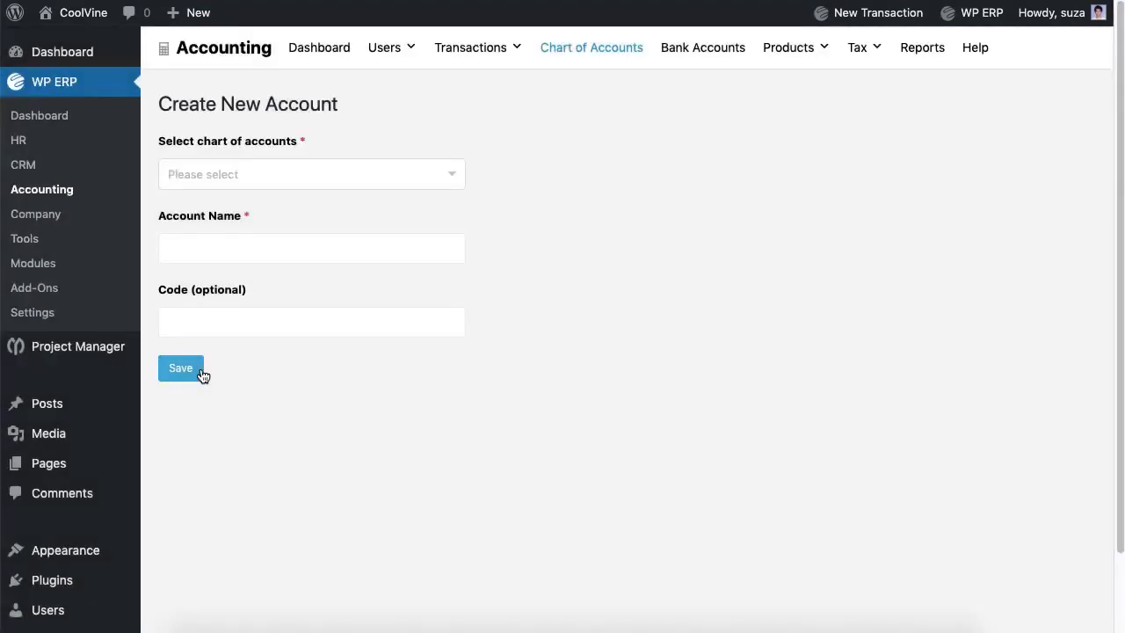
Step: Create an Eastern Bank Ltd. account under Bank
left_click(294, 176)
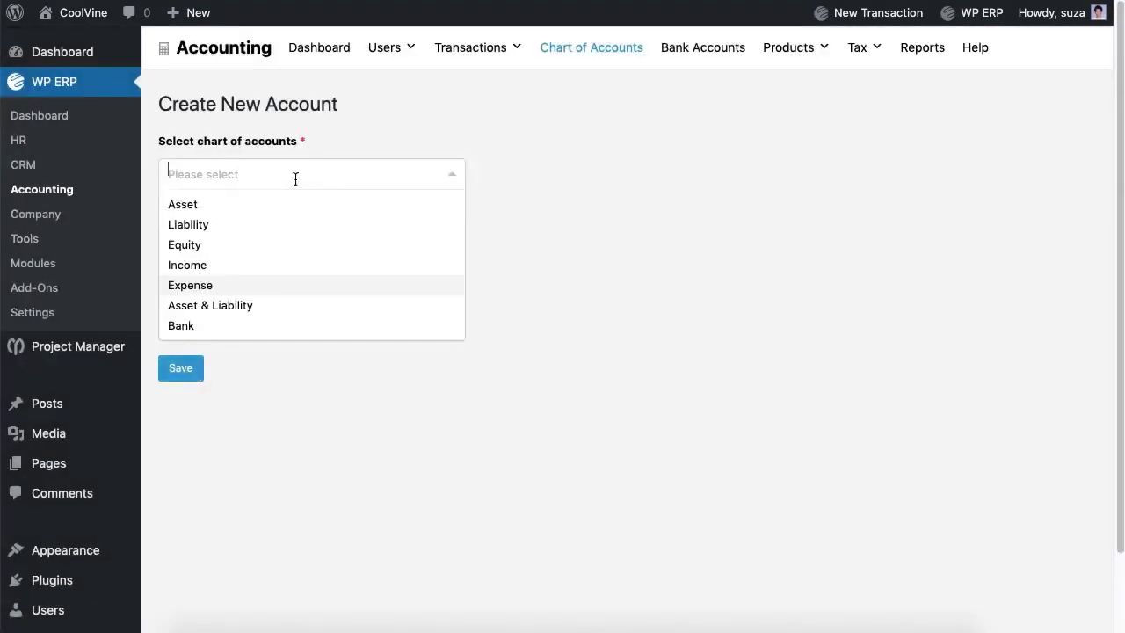
left_click(199, 324)
left_click(220, 251)
type("Eastern ")
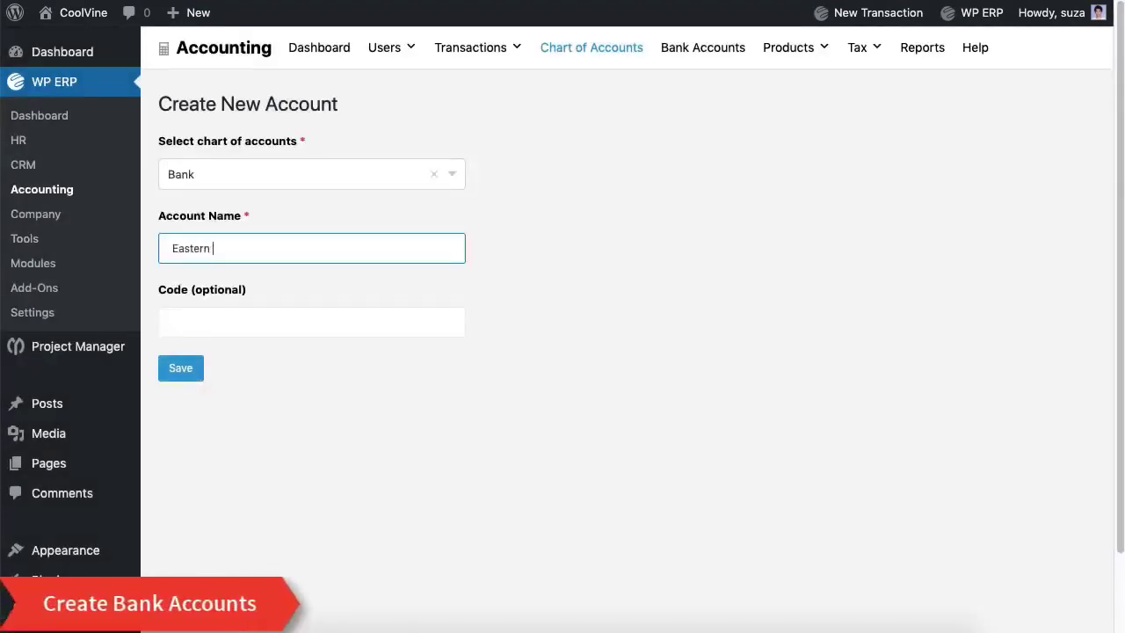
type("Bank Ltd.")
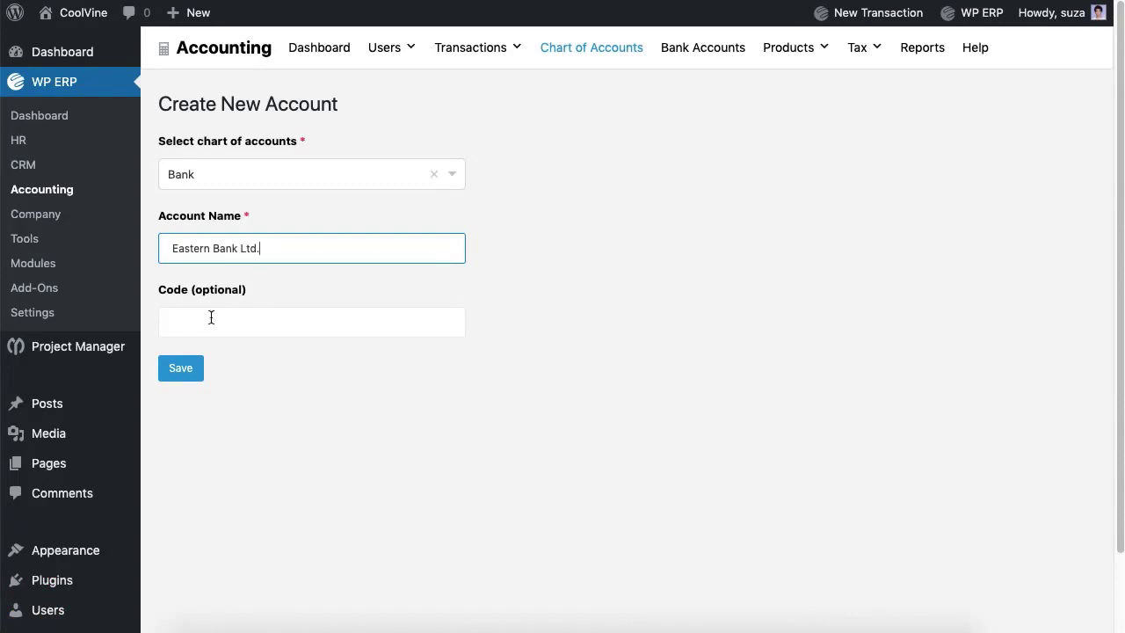
left_click(211, 324)
left_click(188, 379)
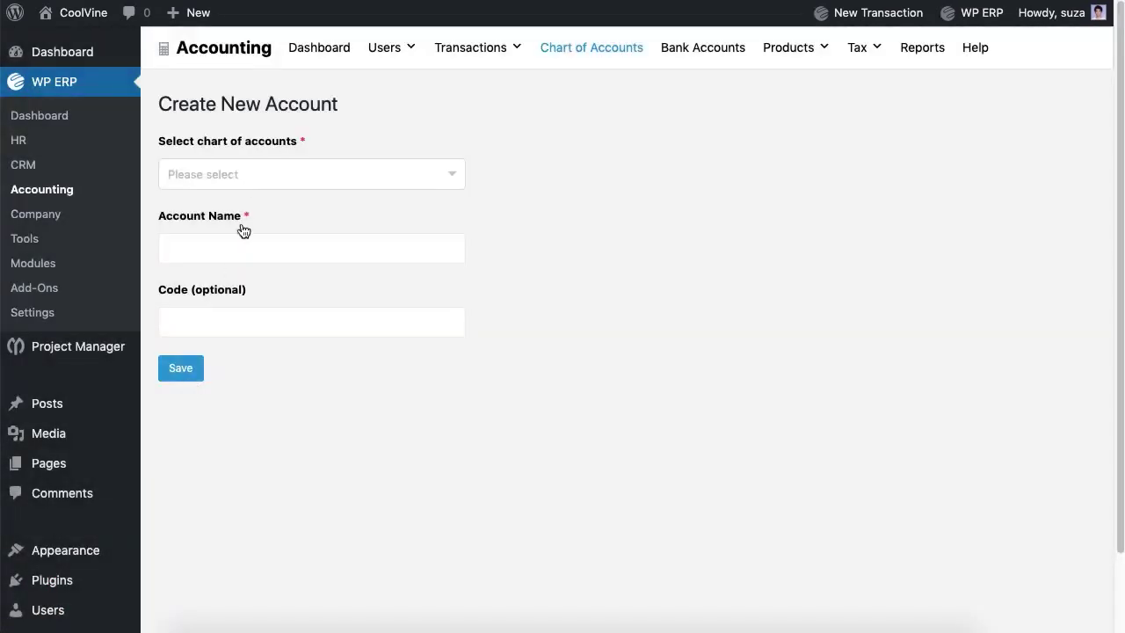
Step: Create a Standard Chartered Bank Ltd. account under Bank
left_click(247, 176)
left_click(192, 327)
left_click(215, 246)
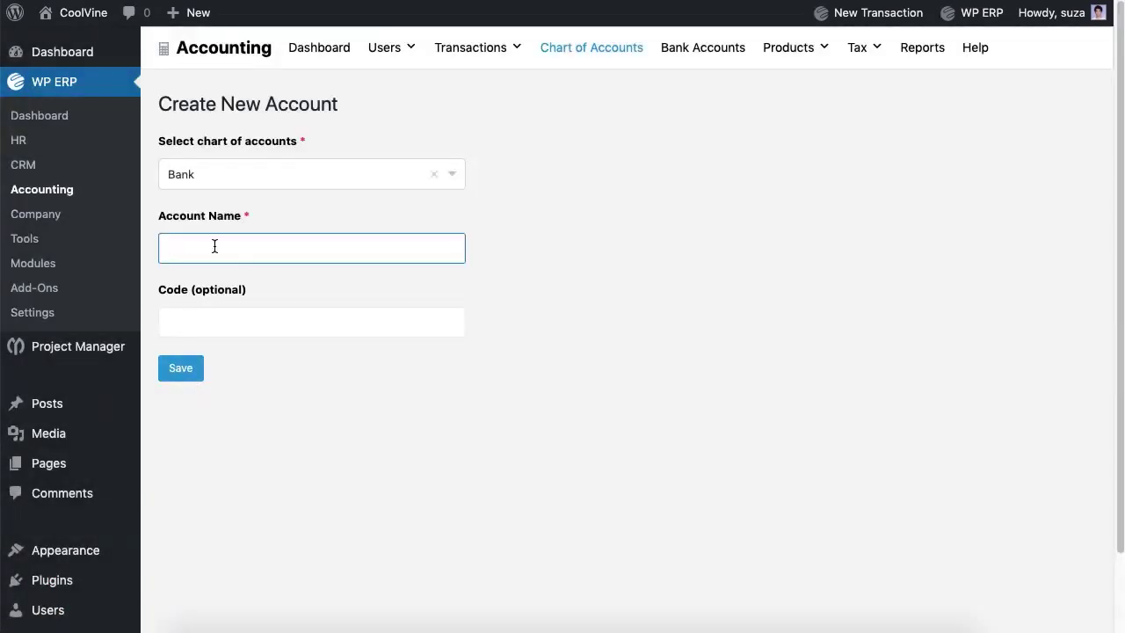
type("Standsa")
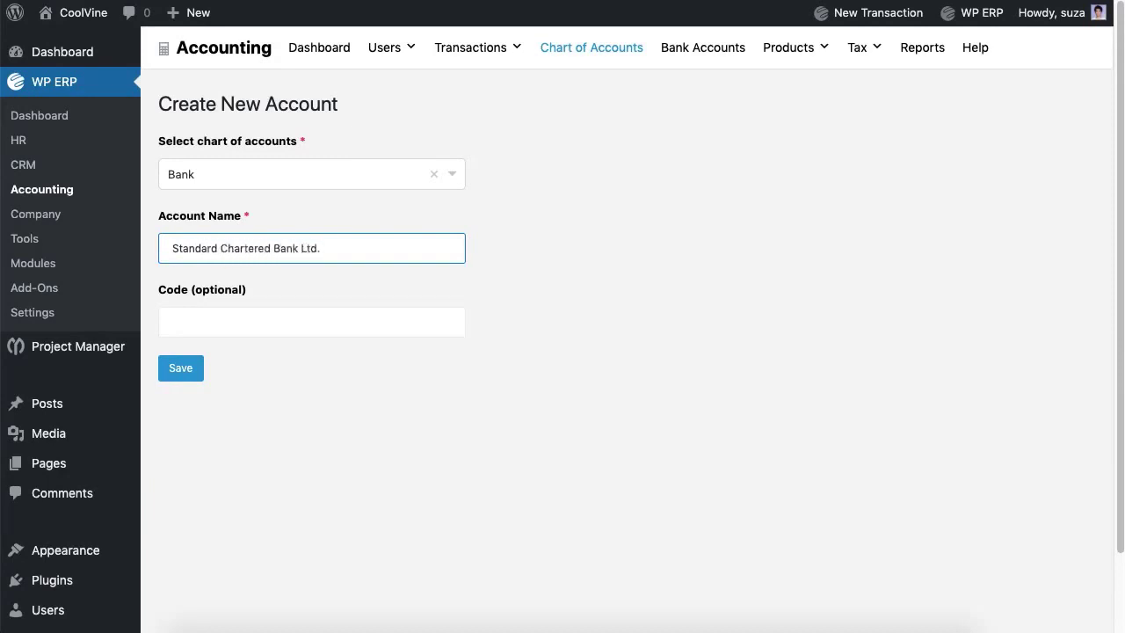
left_click(204, 315)
left_click(189, 376)
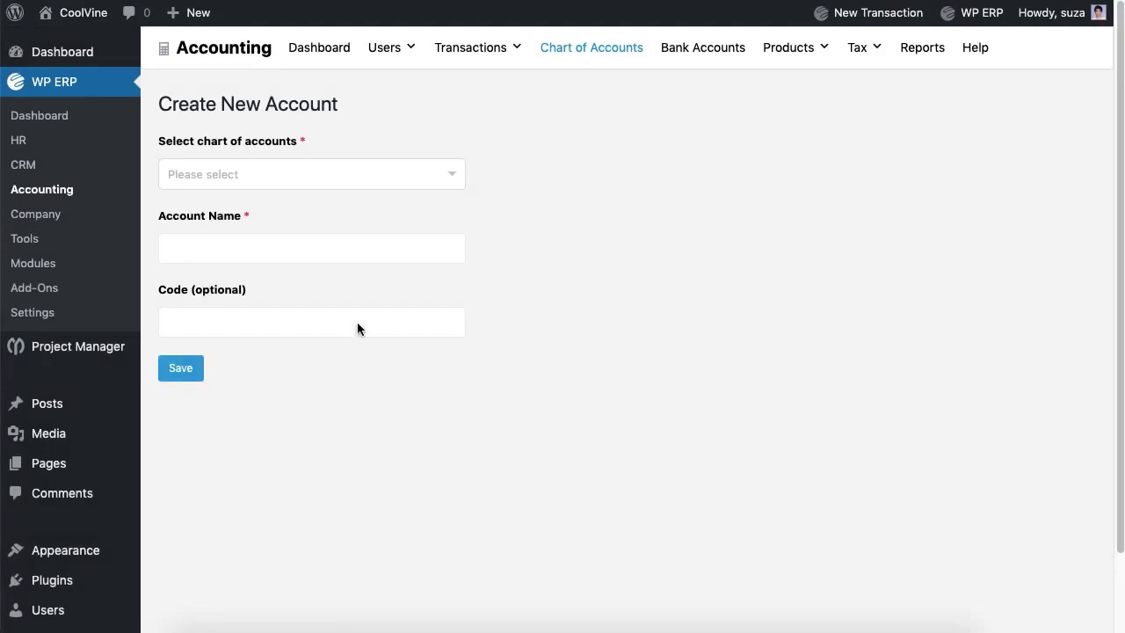
Step: Start a new customer and enter the customer's name, e-mail and phone number
mouse_move(390, 62)
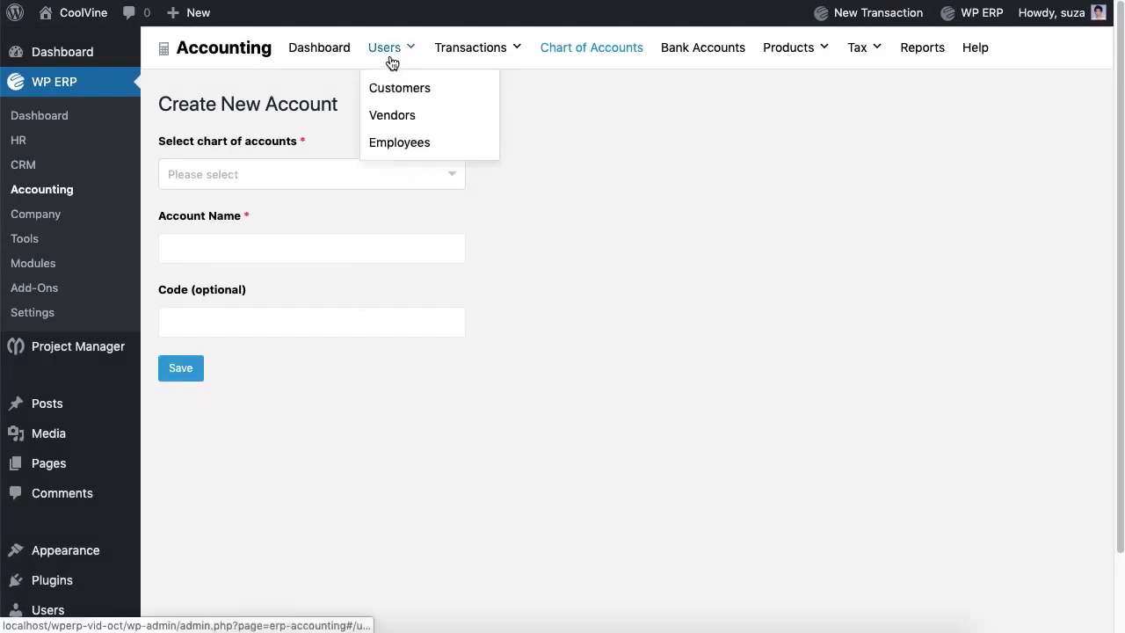
left_click(398, 95)
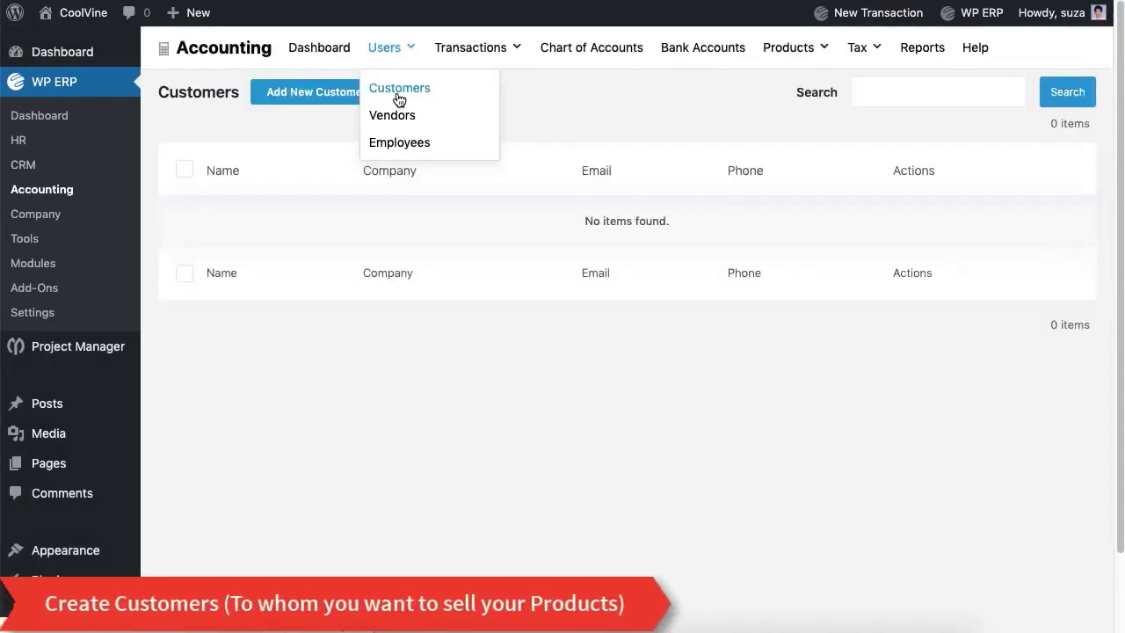
left_click(339, 103)
left_click(326, 247)
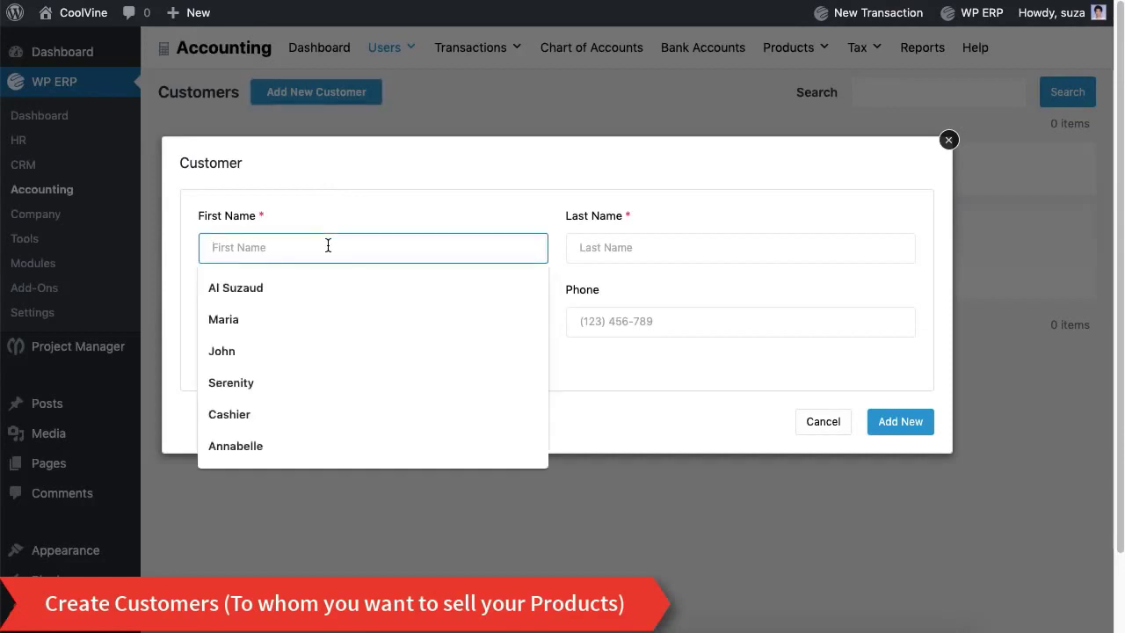
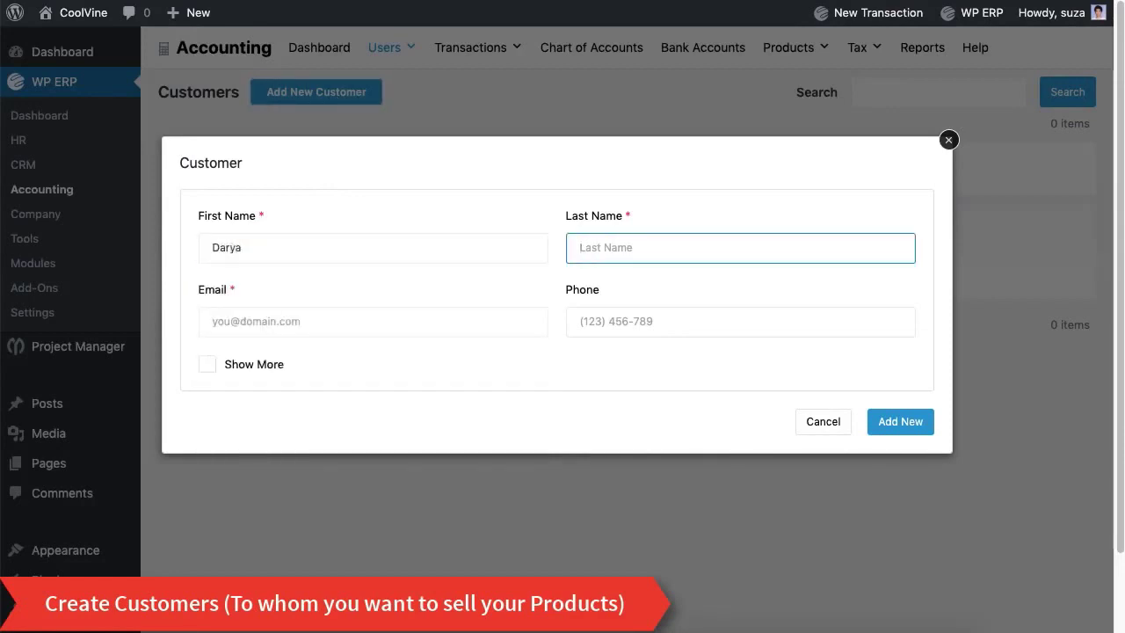
left_click(262, 335)
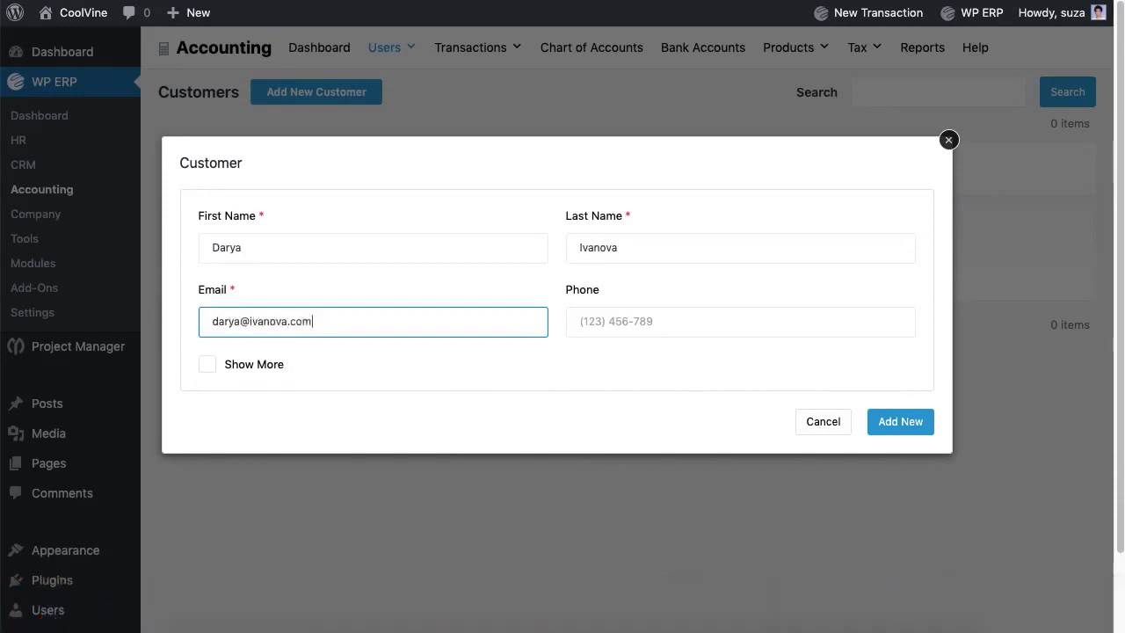
left_click(657, 323)
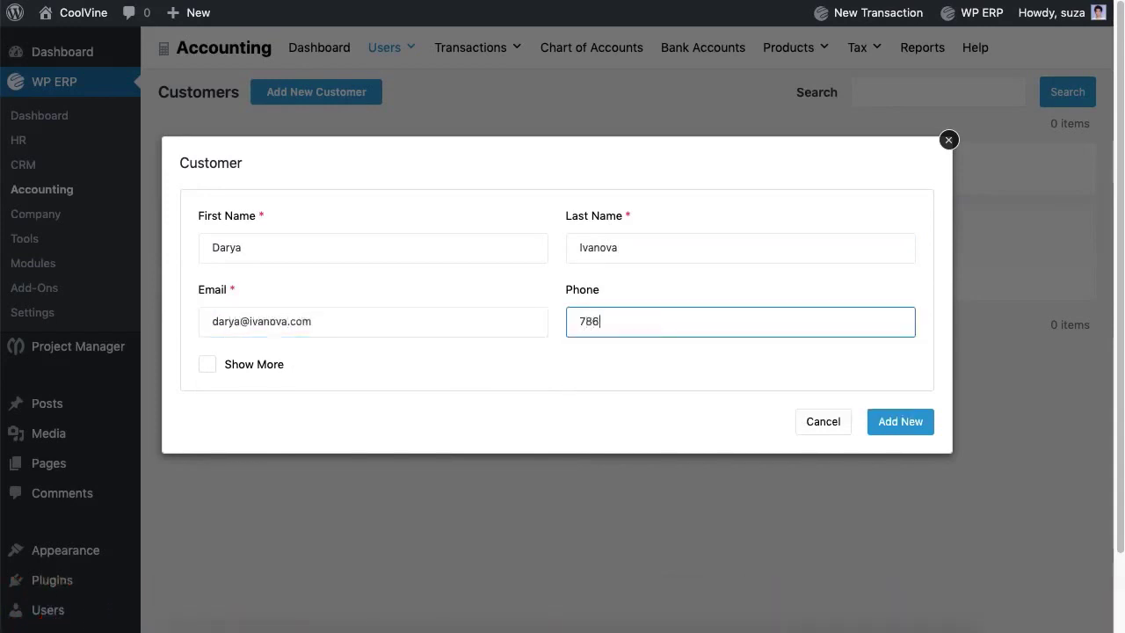
Step: Show the extra customer details and add the customer to the list
left_click(216, 373)
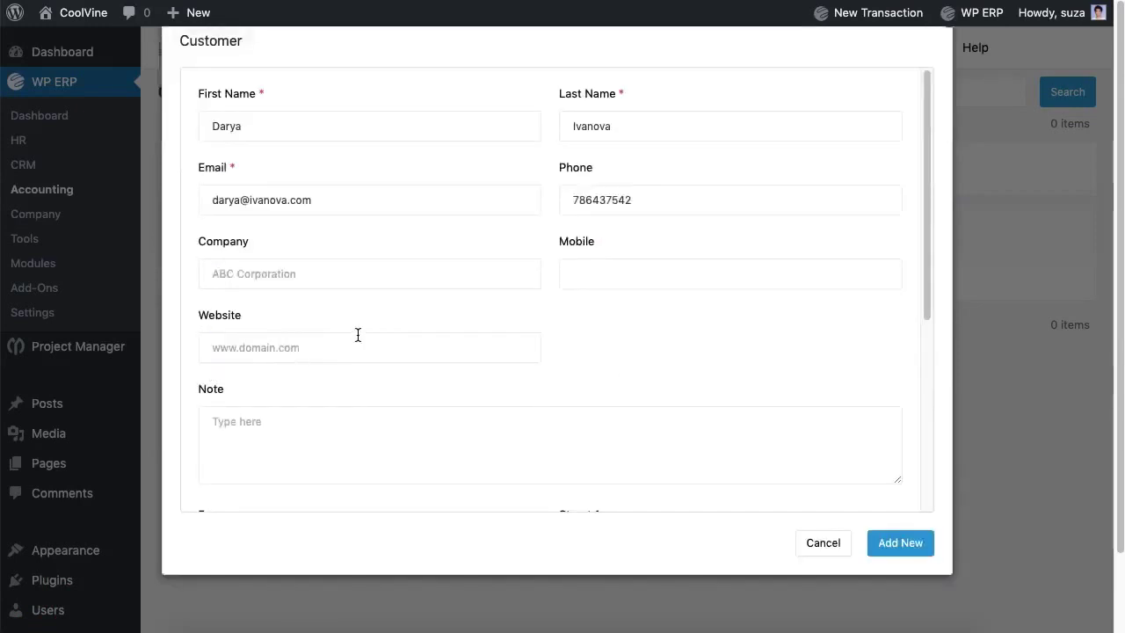
scroll(358, 334, "down", 5)
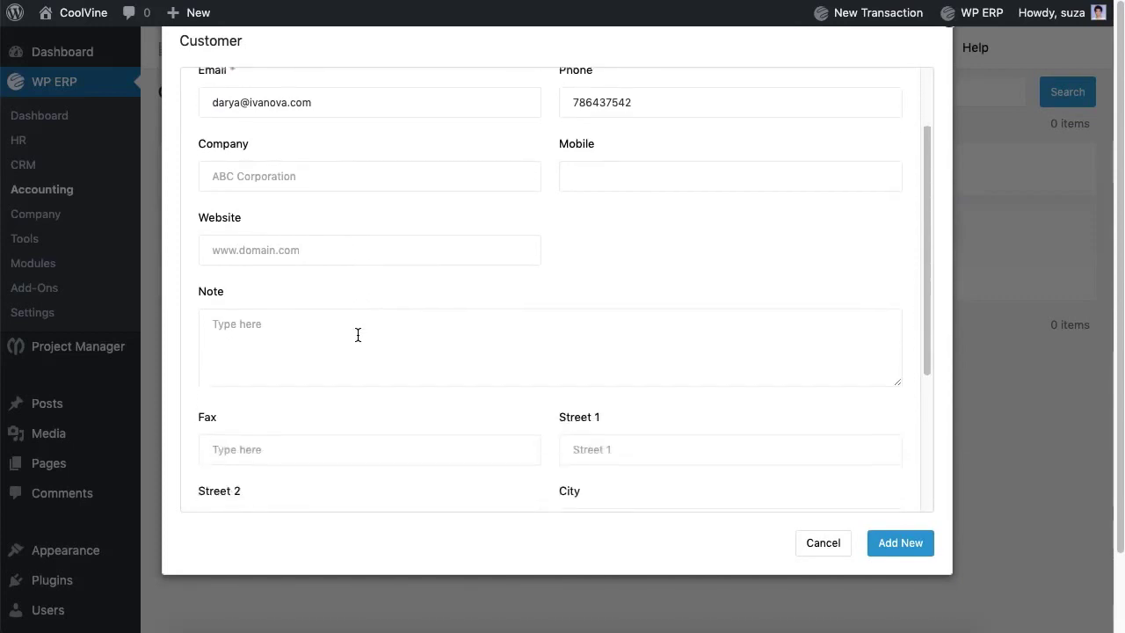
scroll(359, 338, "down", 3)
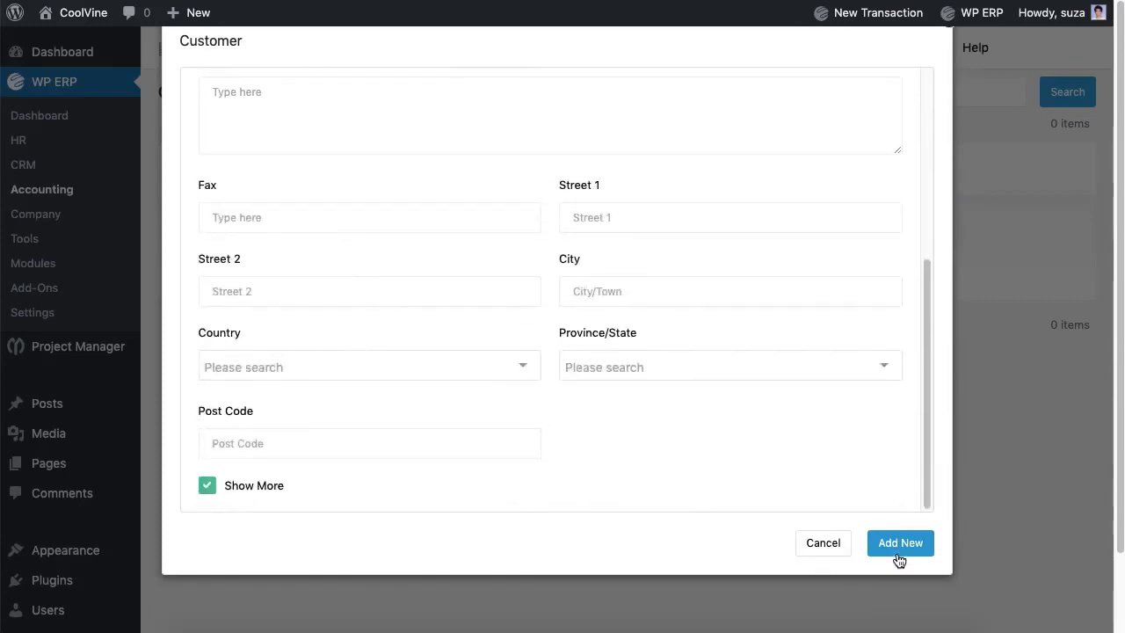
left_click(900, 545)
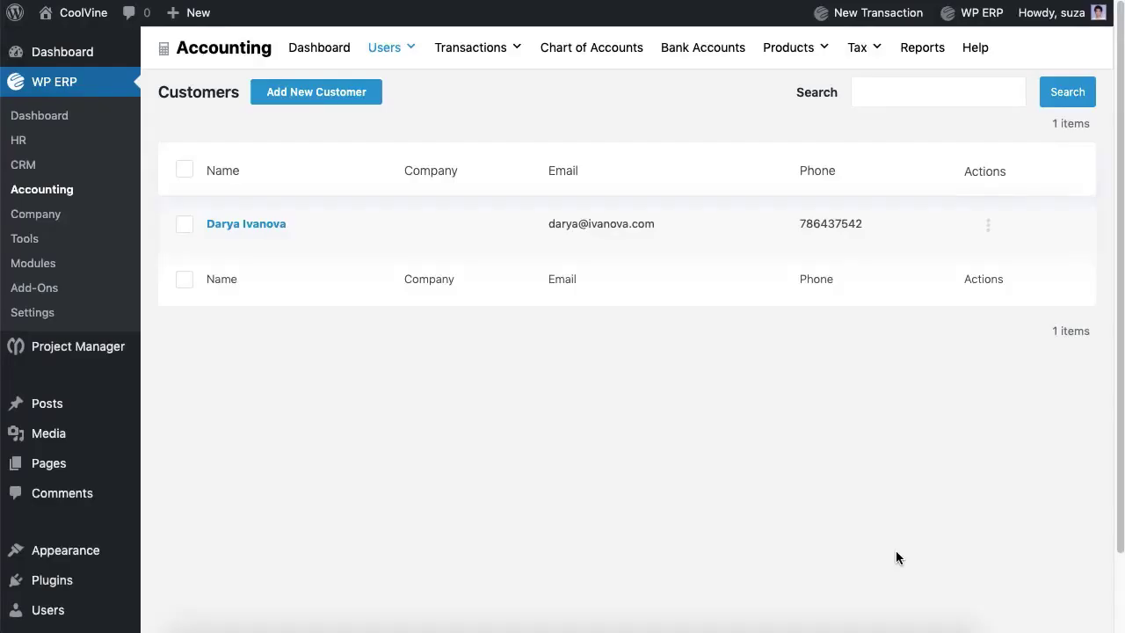
Step: Start a new vendor and enter the vendor's first and last name, e-mail and phone
mouse_move(410, 53)
left_click(394, 117)
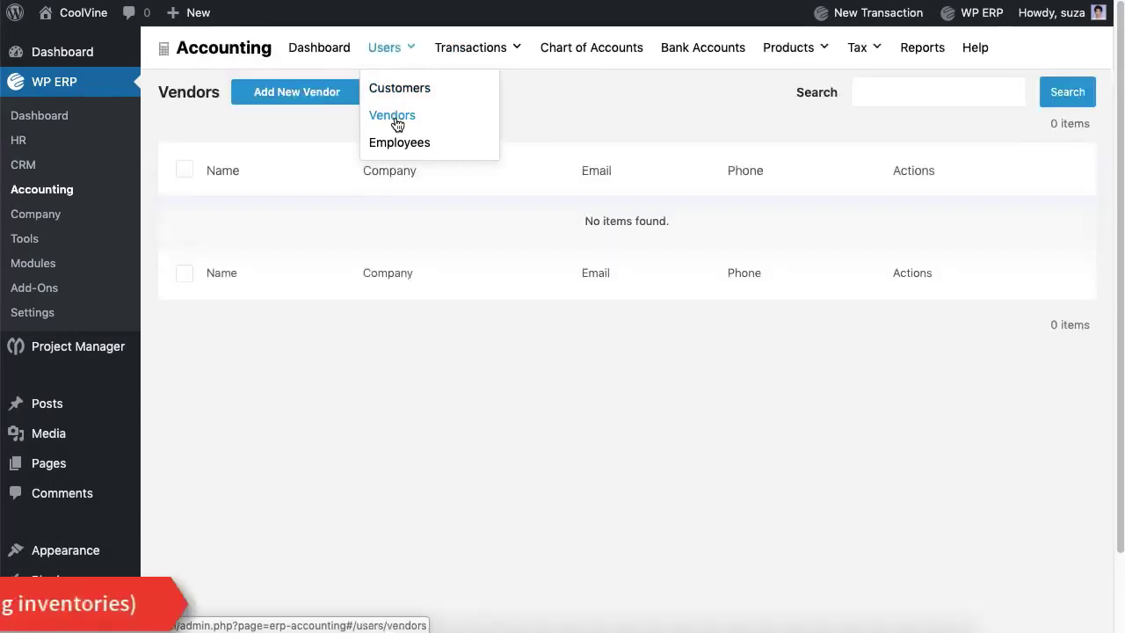
left_click(336, 99)
left_click(348, 247)
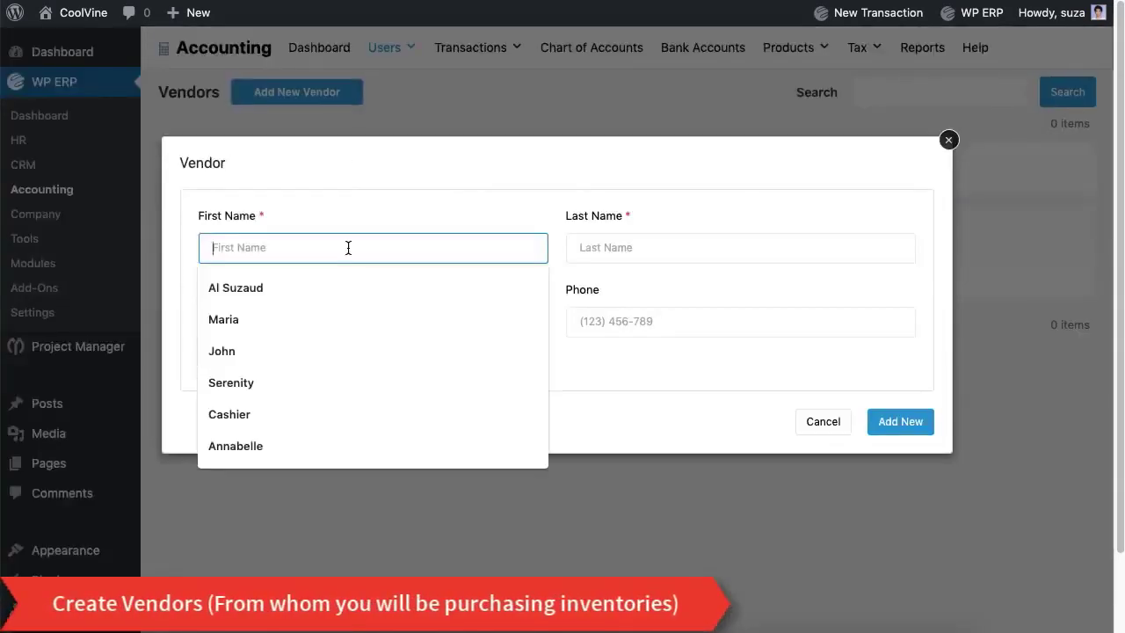
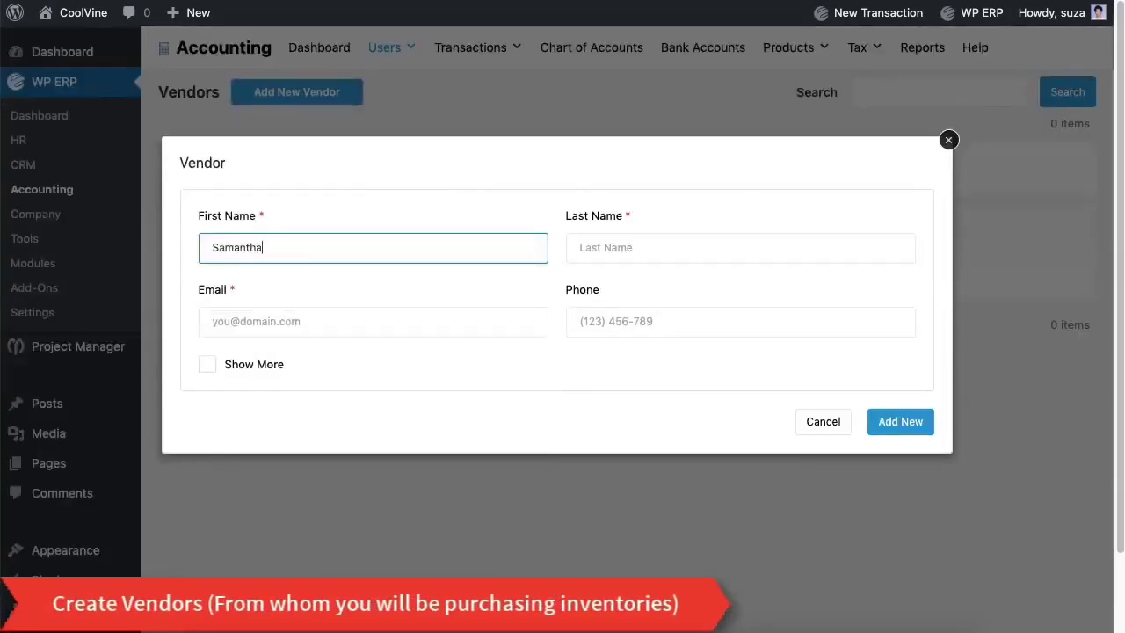
key("Tab")
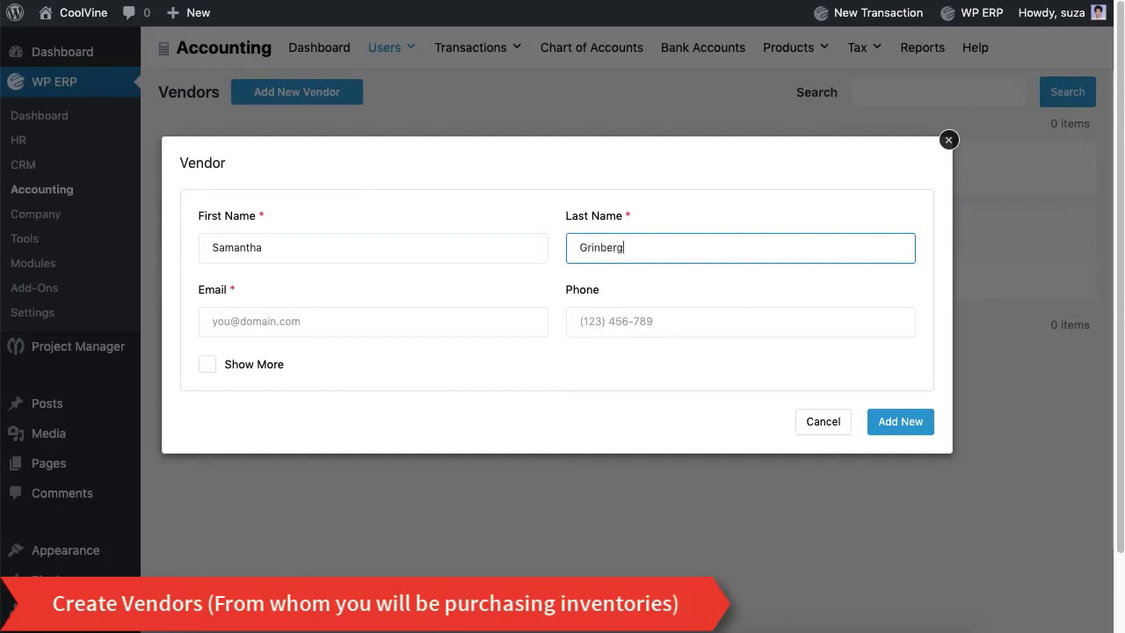
left_click(334, 323)
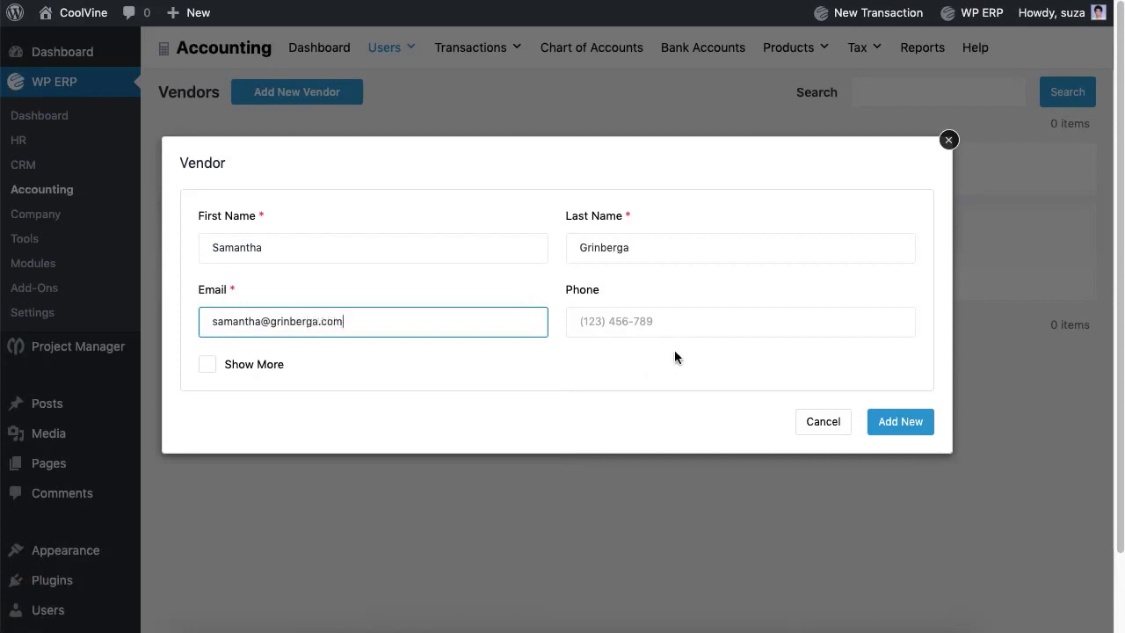
left_click(678, 322)
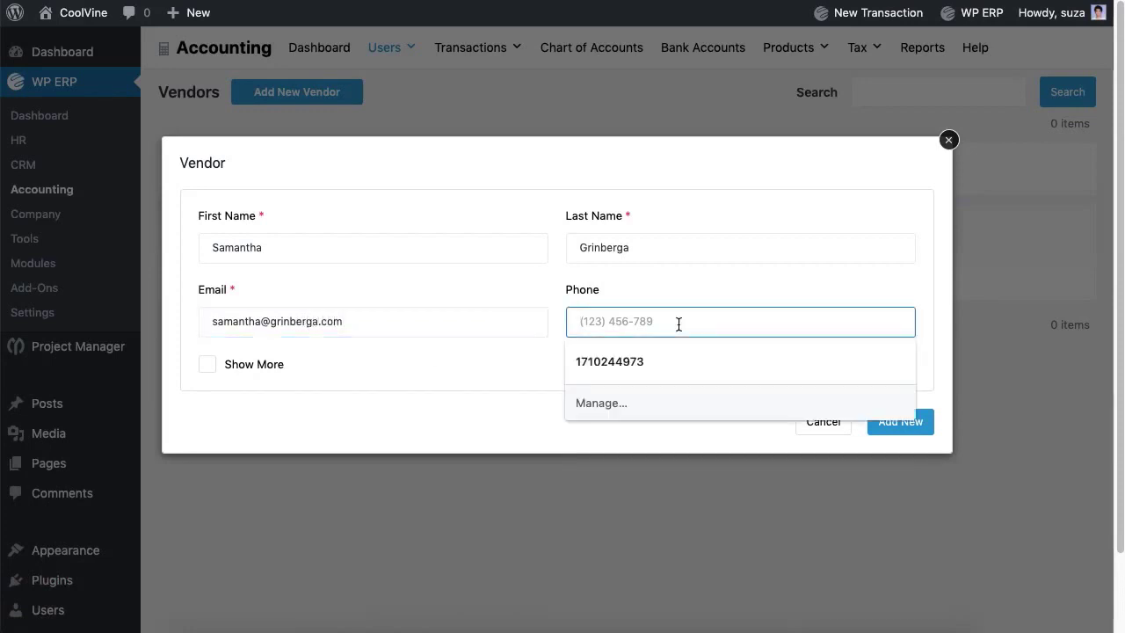
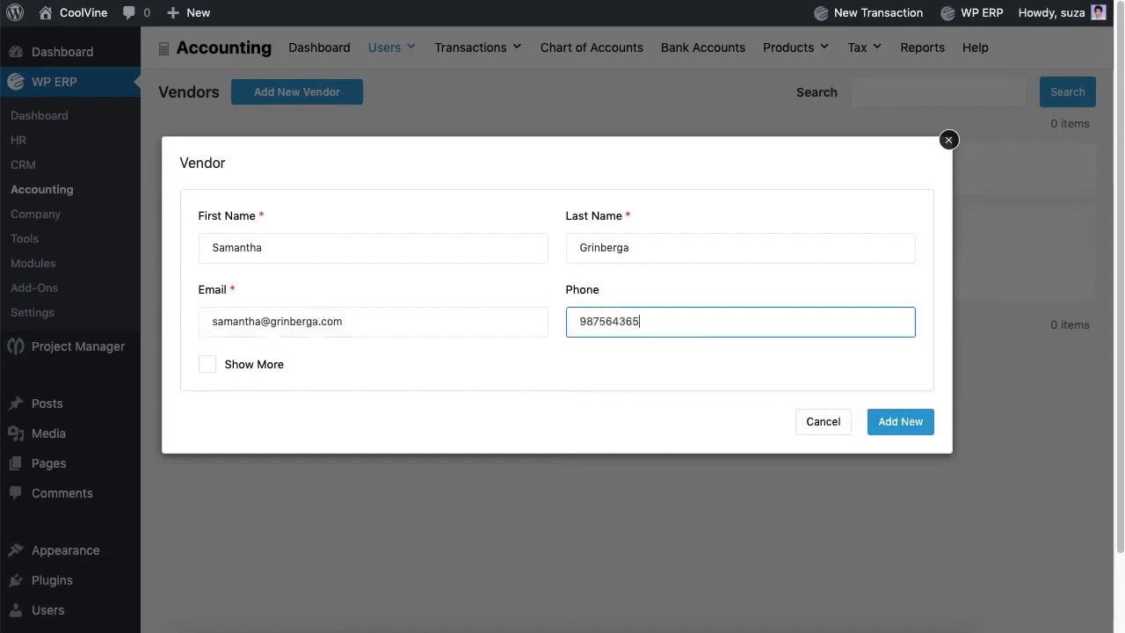
Step: Show the extra vendor details and add the vendor to the list
left_click(216, 365)
scroll(381, 361, "down", 5)
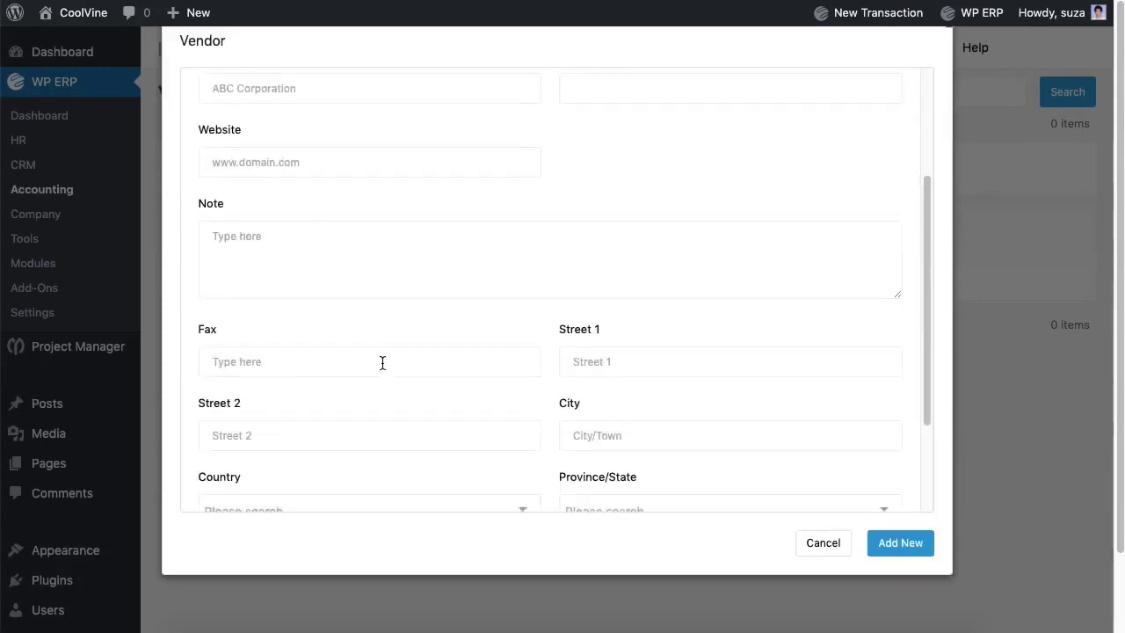
left_click(888, 554)
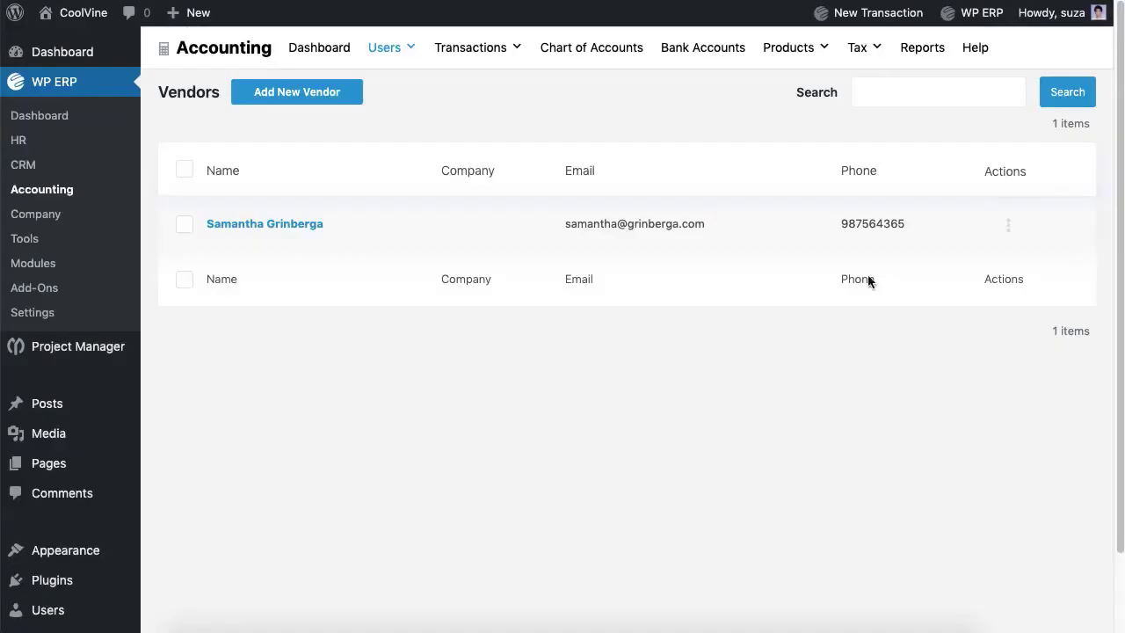
Step: Create a default California tax zone with tax number 56754
mouse_move(861, 59)
left_click(873, 89)
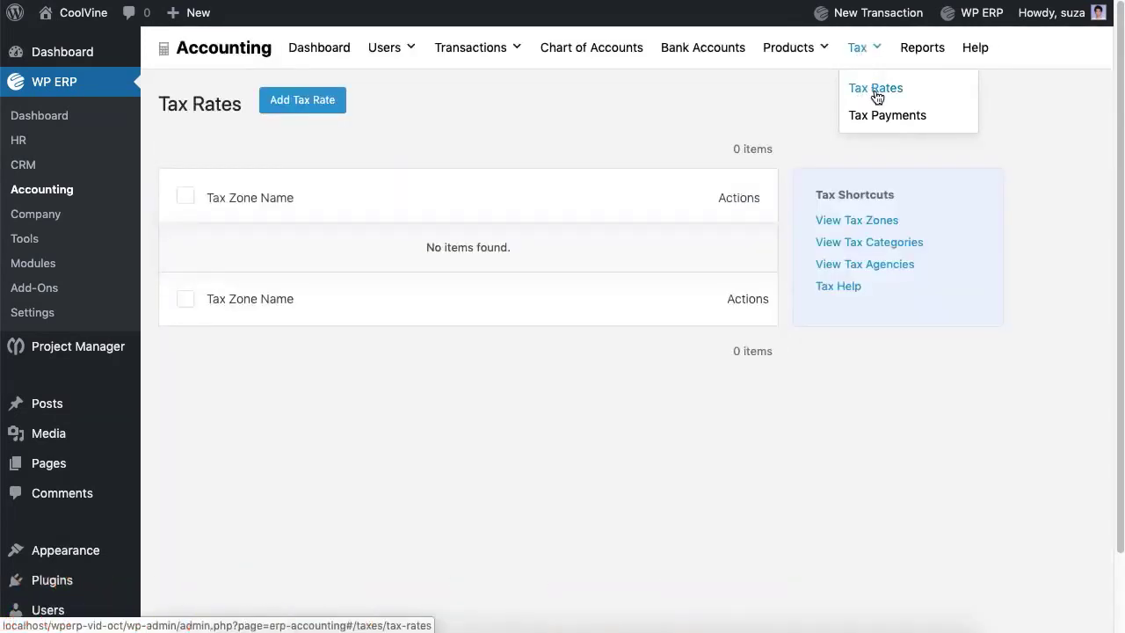
left_click(865, 221)
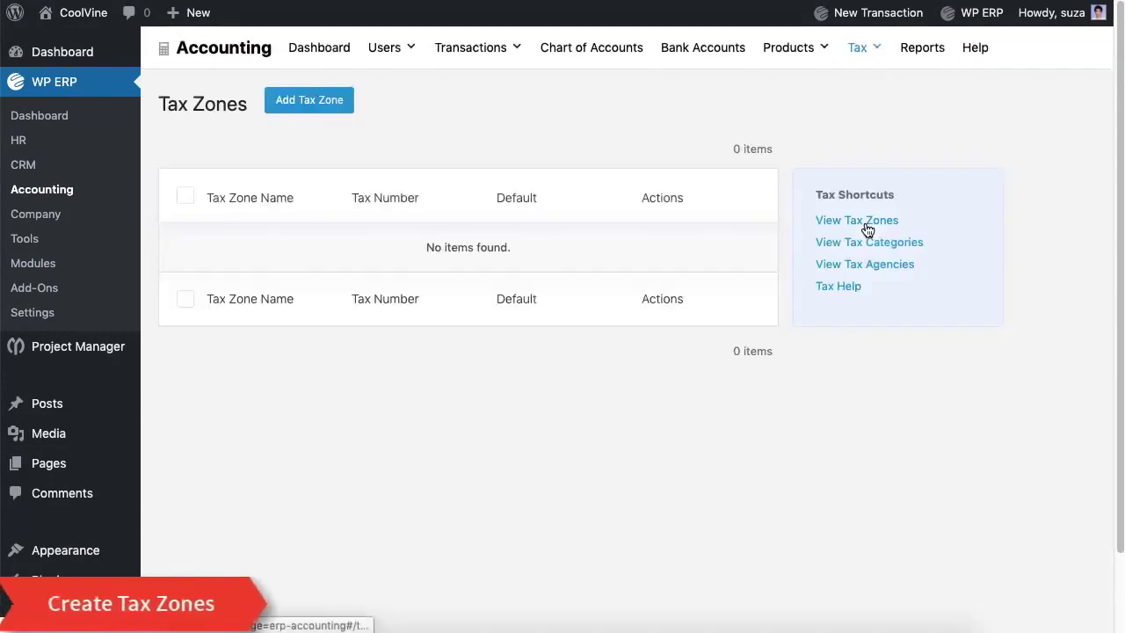
left_click(314, 103)
left_click(275, 230)
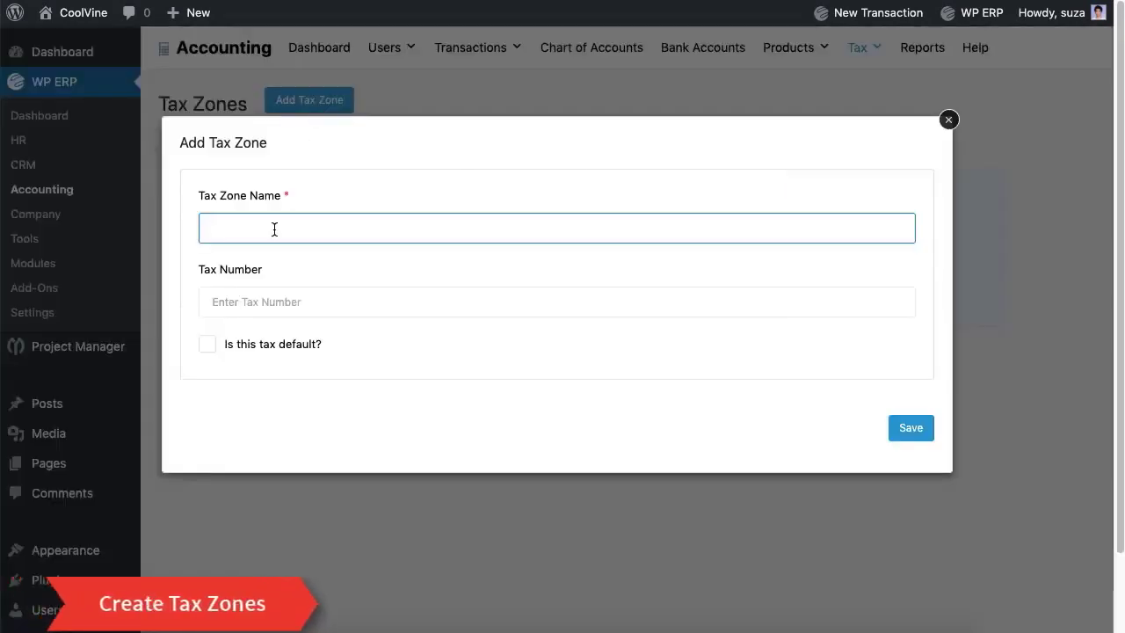
type("California")
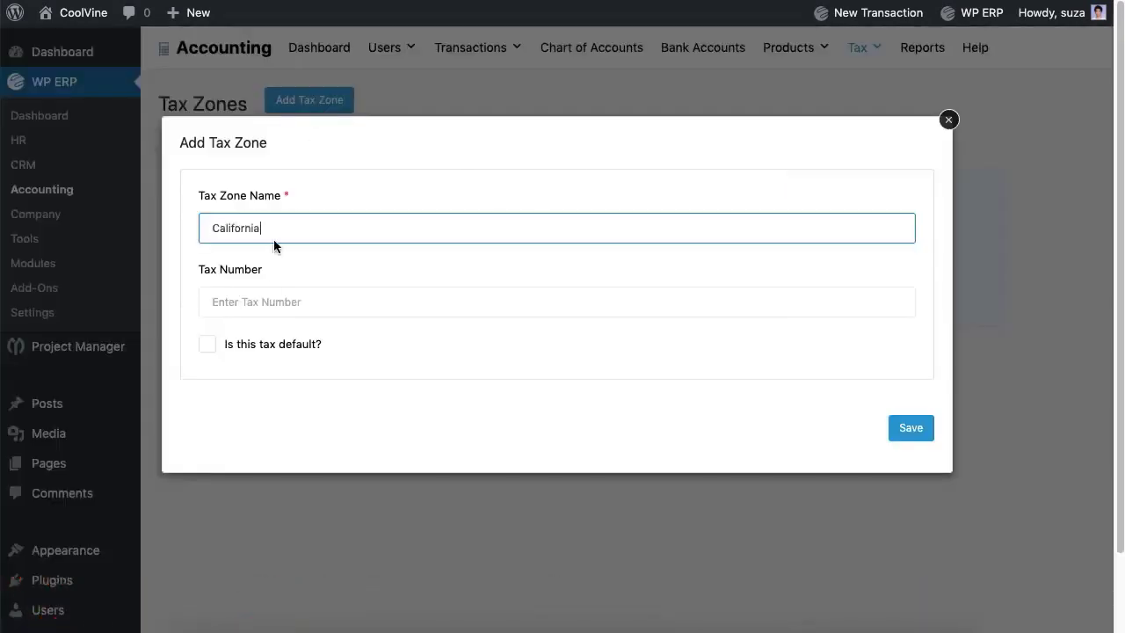
left_click(278, 303)
type("56754")
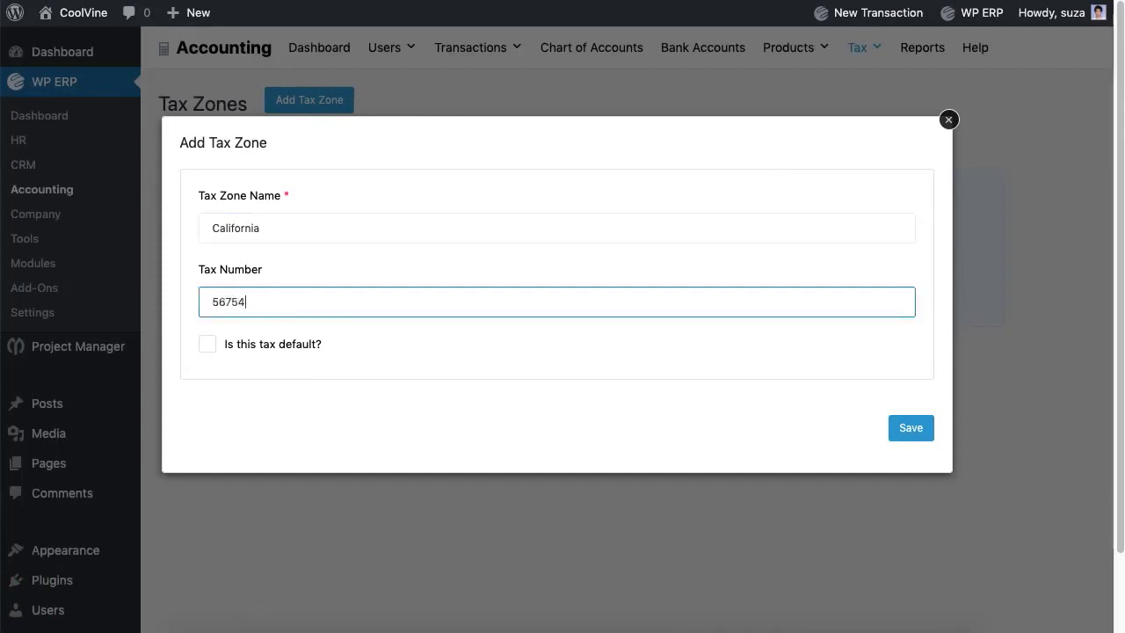
left_click(207, 348)
left_click(896, 440)
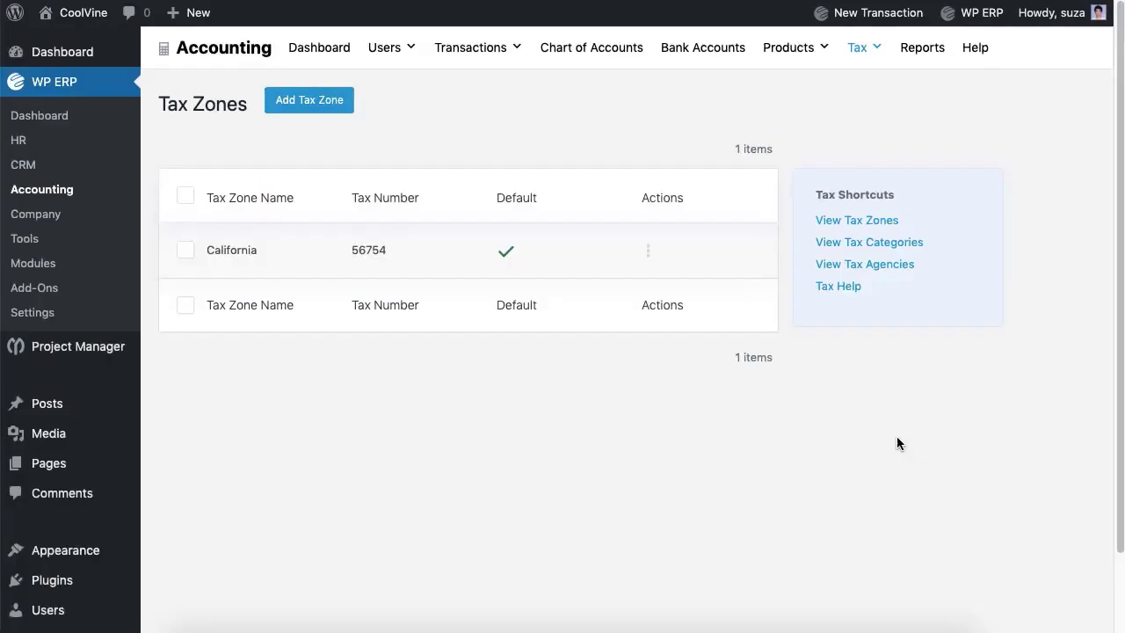
left_click(648, 250)
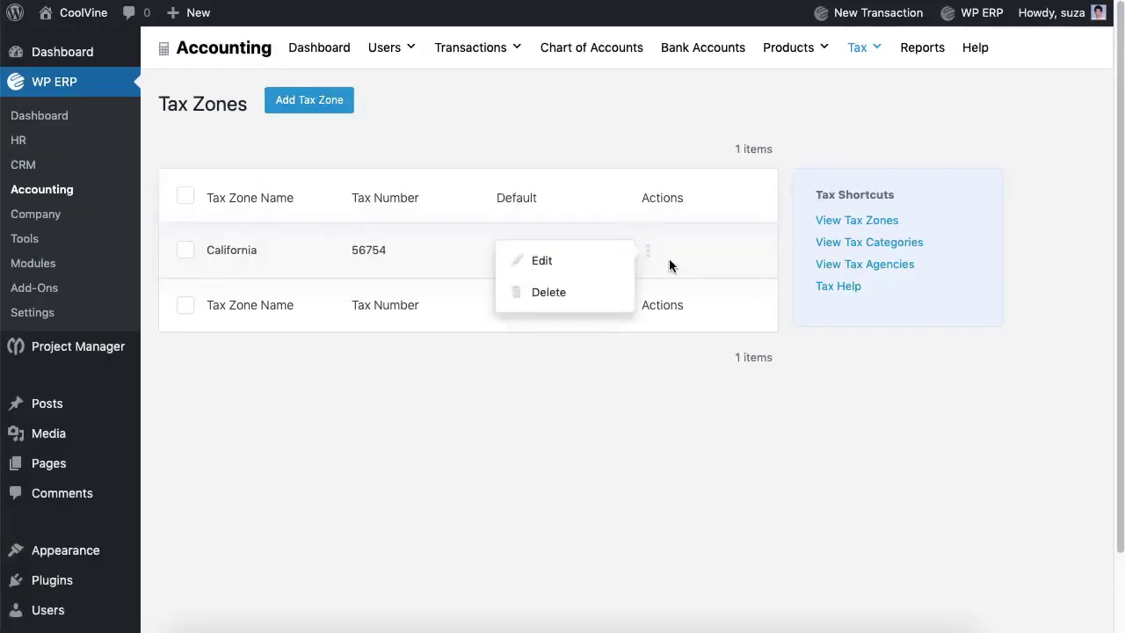
left_click(742, 256)
Step: Create an Electronics tax category described as covering smartphones, desktops and laptops
left_click(864, 248)
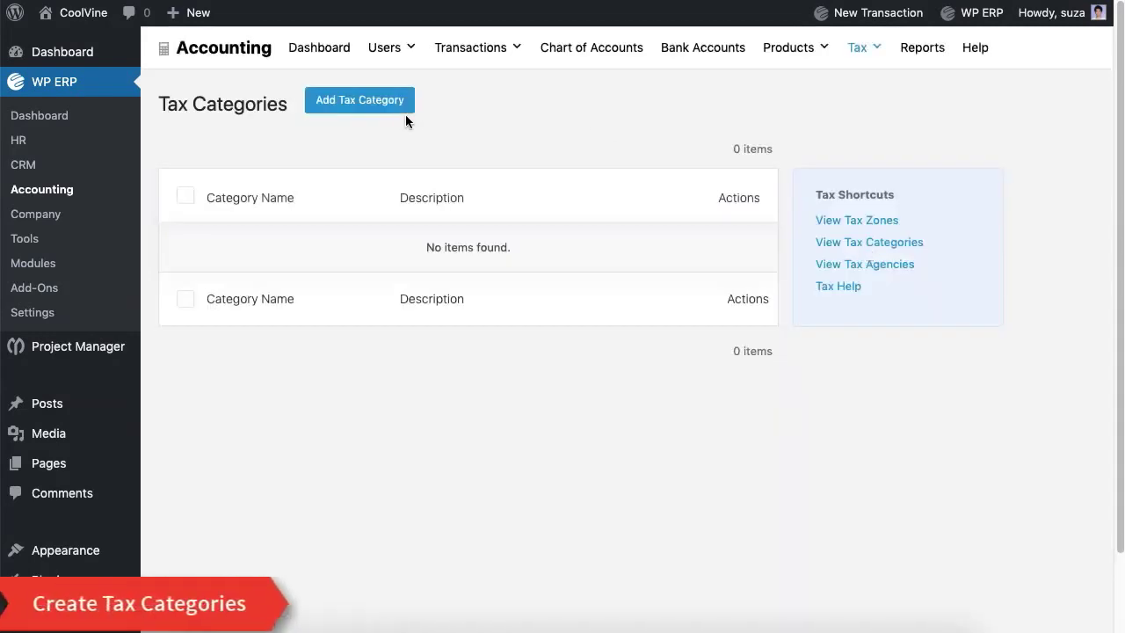
left_click(400, 107)
left_click(323, 225)
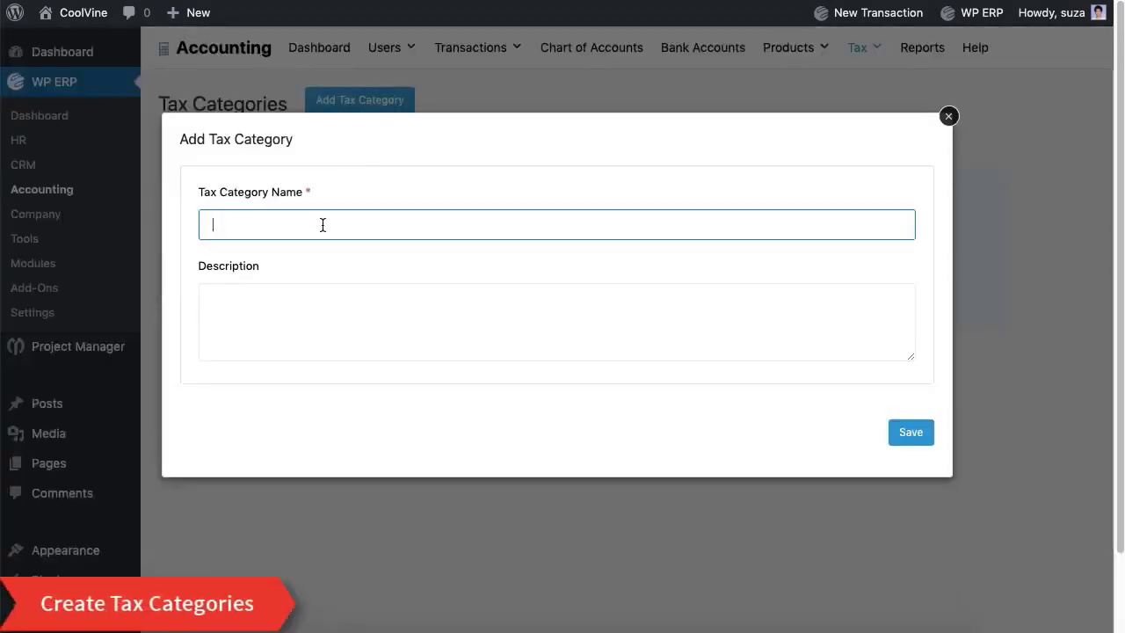
type("Electronics")
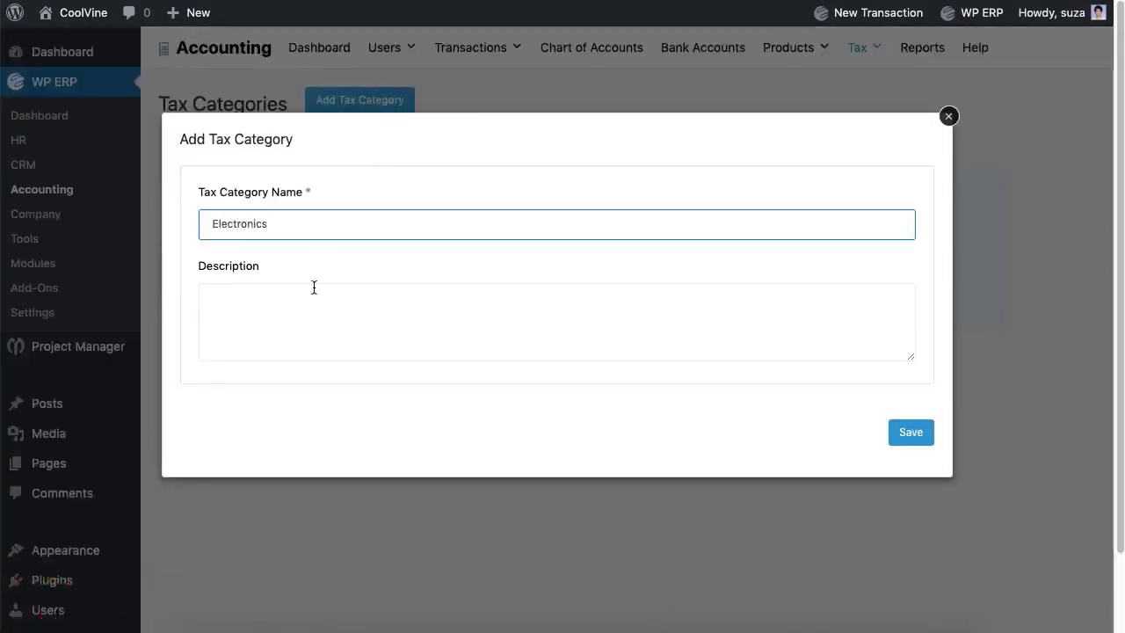
left_click(314, 324)
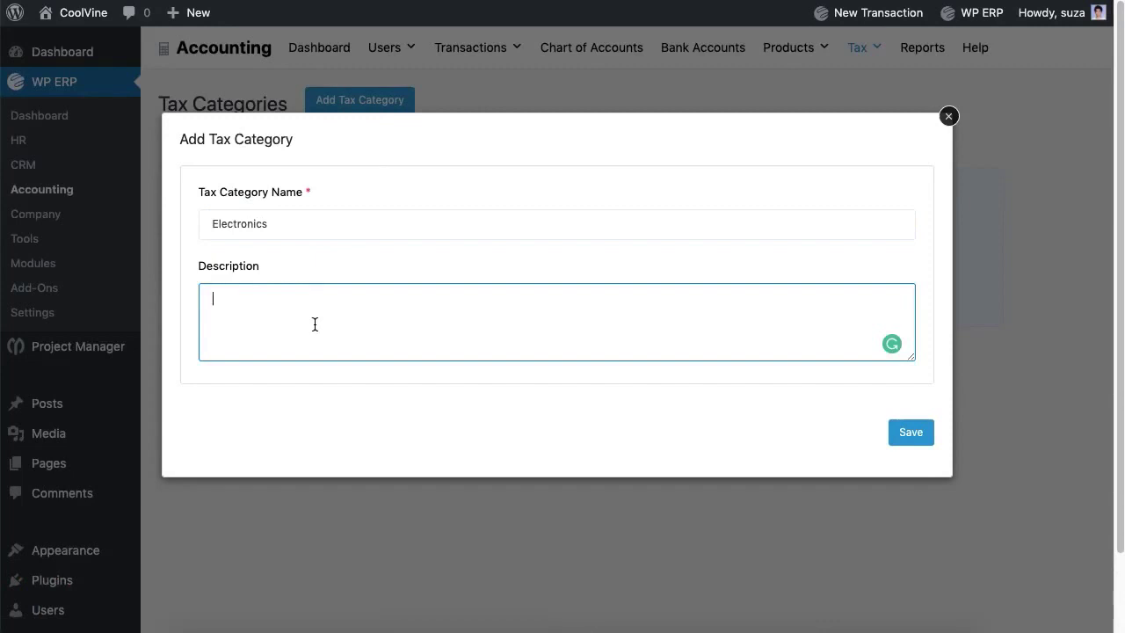
type("All electronic devices like smartphones, desktops, and laptops will be included here.")
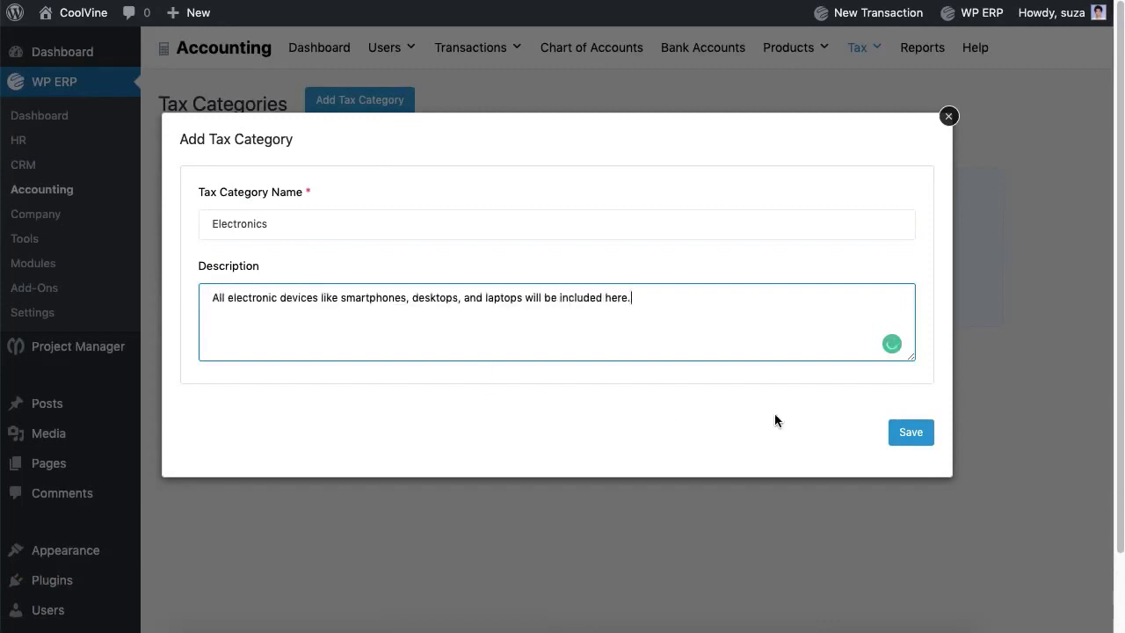
left_click(900, 445)
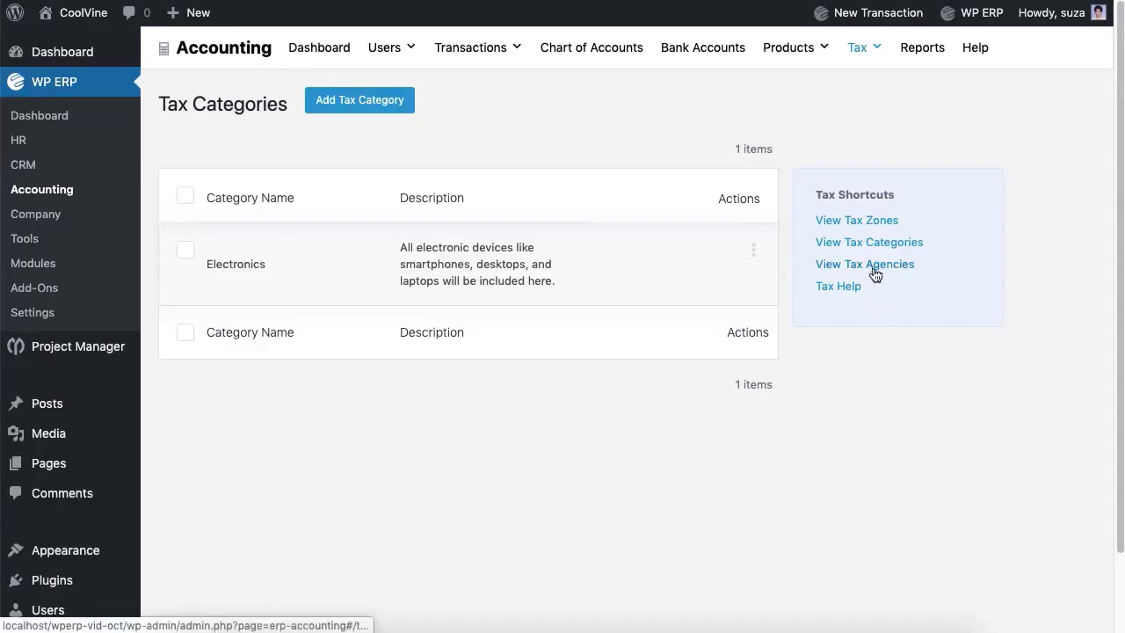
Step: Add a tax agency named NBR
left_click(873, 267)
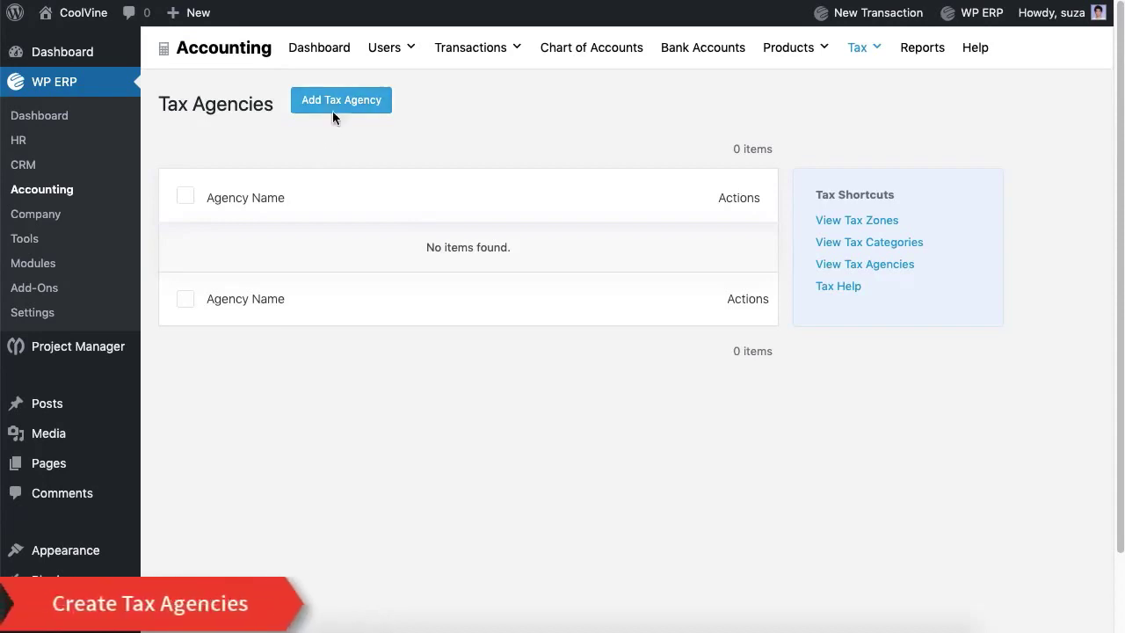
left_click(333, 109)
type("NBR")
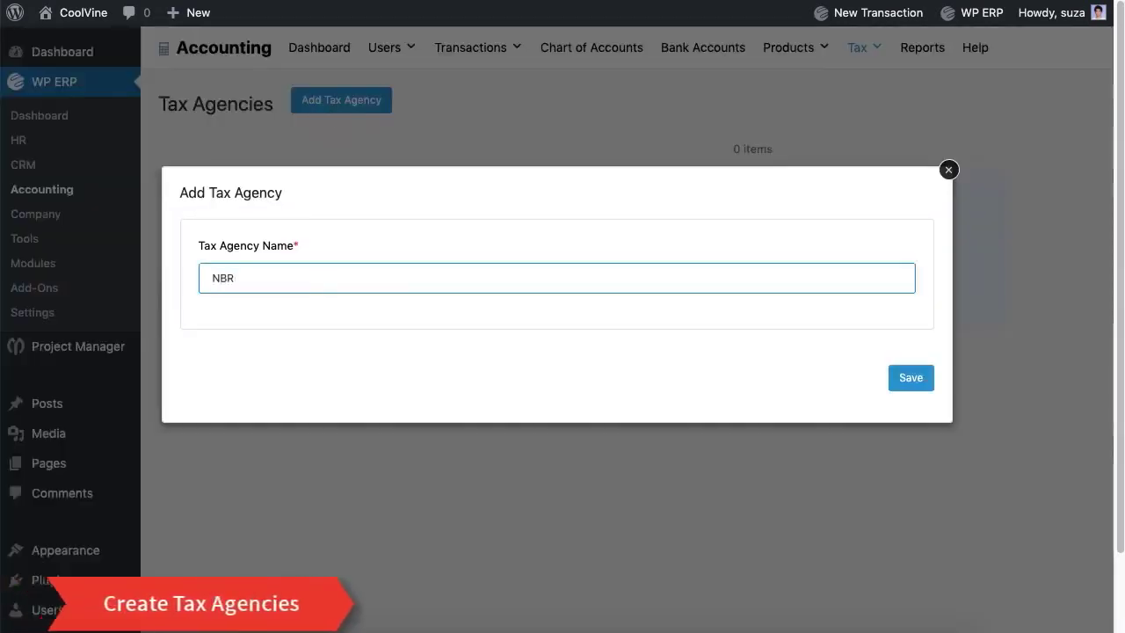
left_click(895, 391)
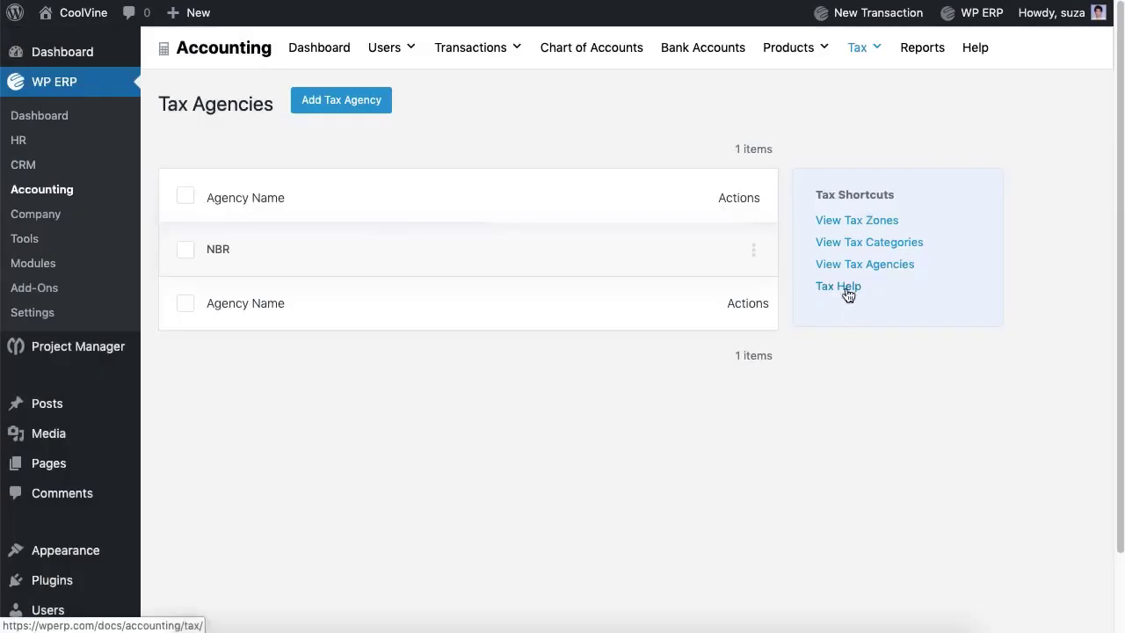
Step: Start a California tax rate with a component named 'Tax to NBR'
mouse_move(871, 55)
left_click(879, 90)
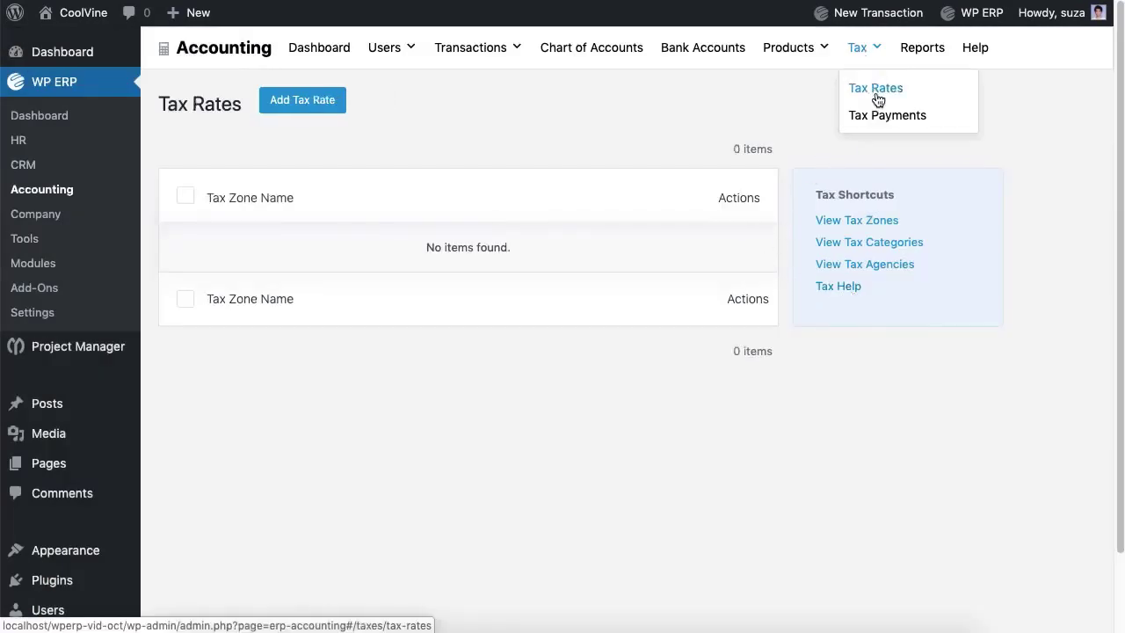
left_click(303, 113)
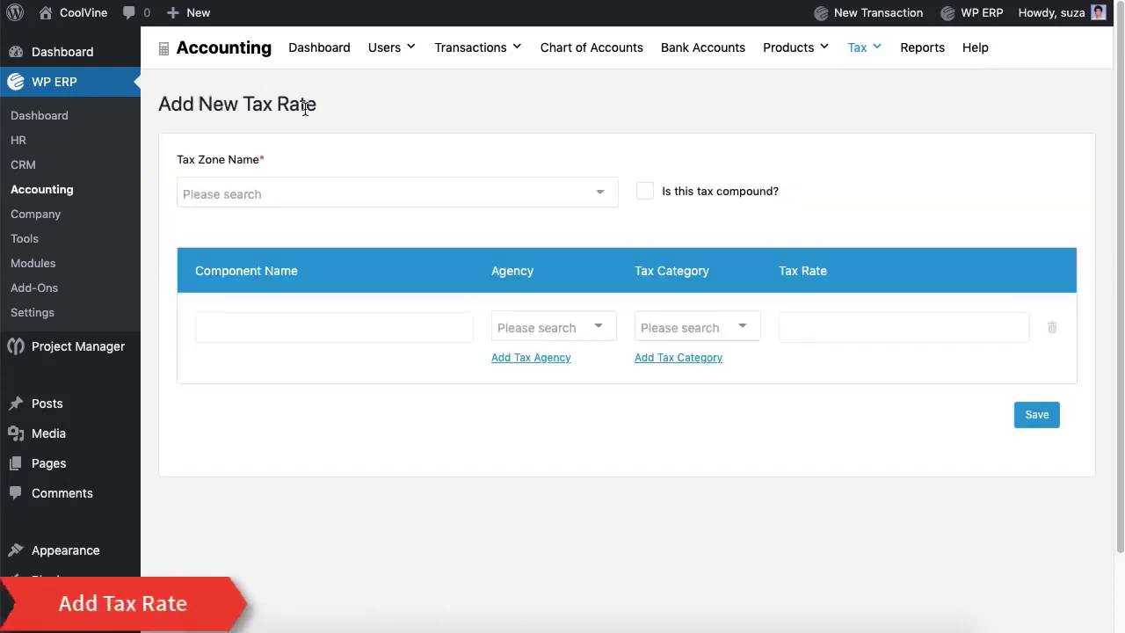
left_click(312, 194)
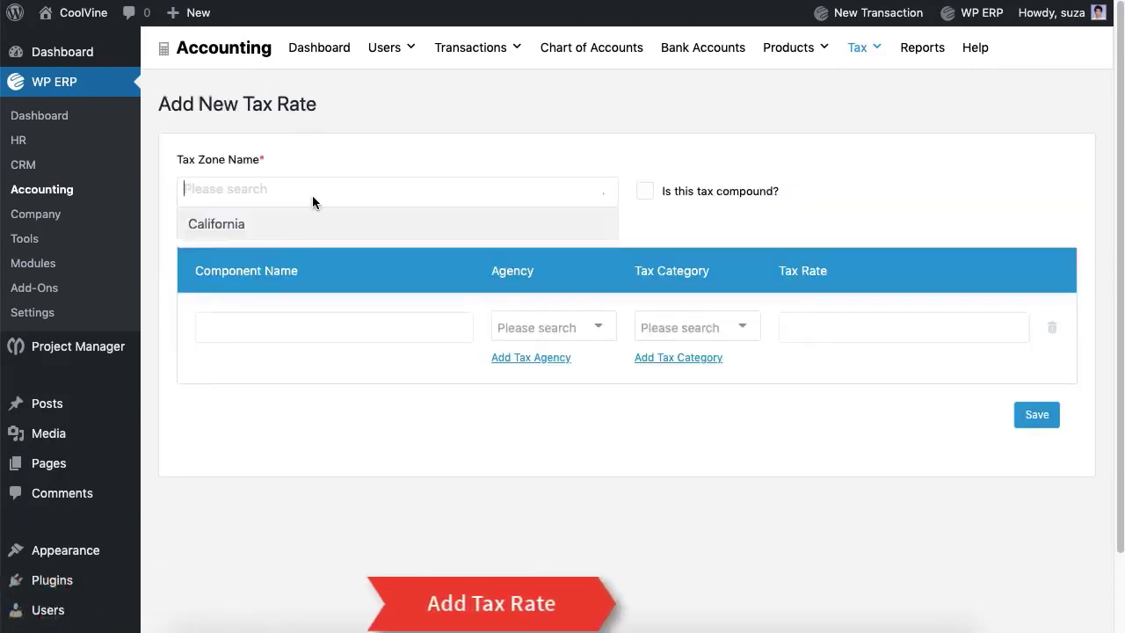
left_click(311, 223)
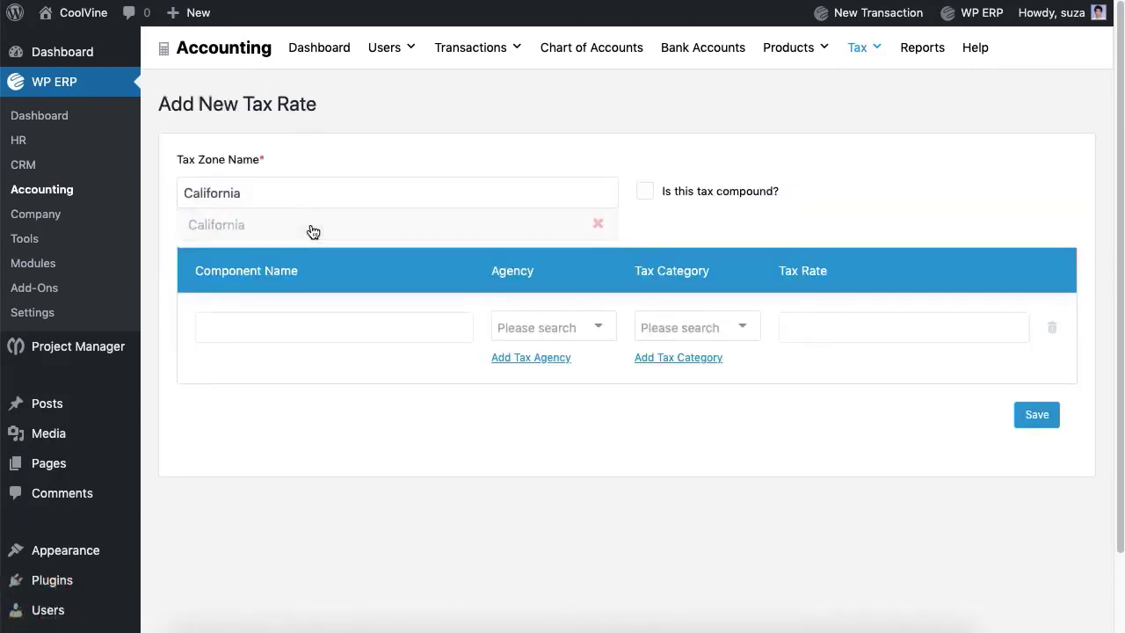
left_click(311, 328)
type("Tax to NBR")
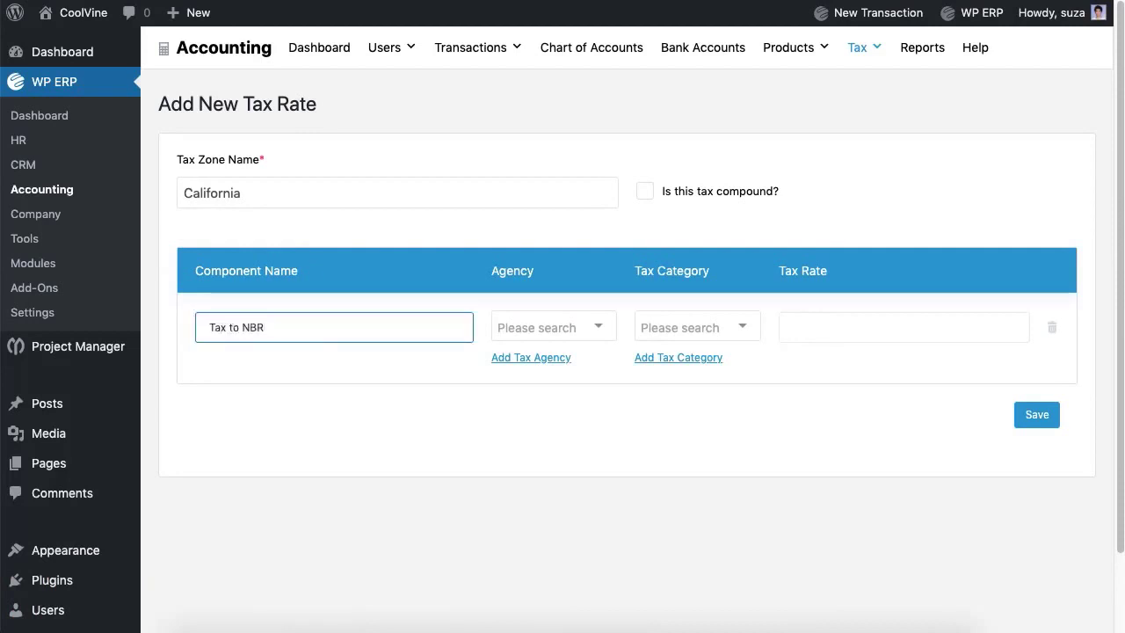
Step: Assign agency NBR and category Electronics at a 5% rate, then save it
left_click(593, 327)
left_click(589, 356)
left_click(659, 326)
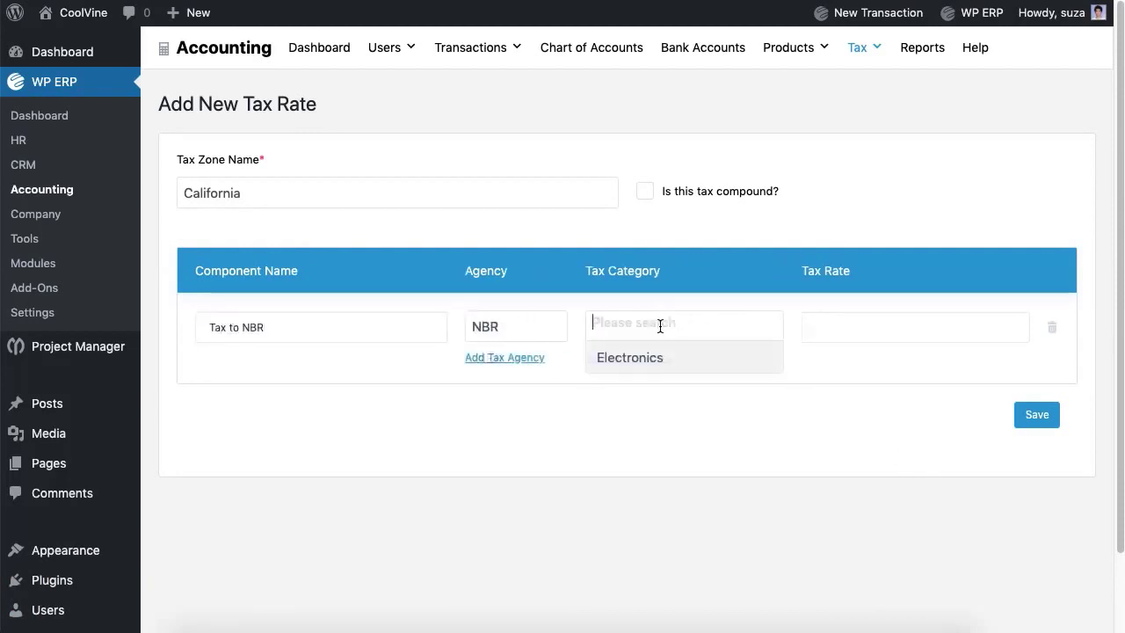
left_click(664, 361)
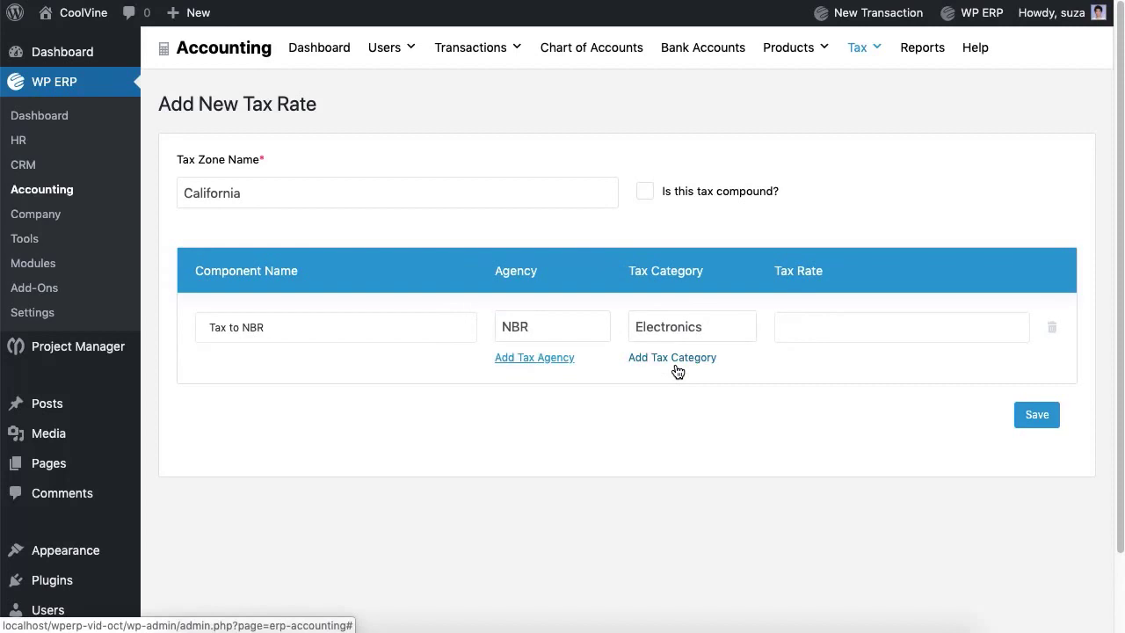
left_click(812, 333)
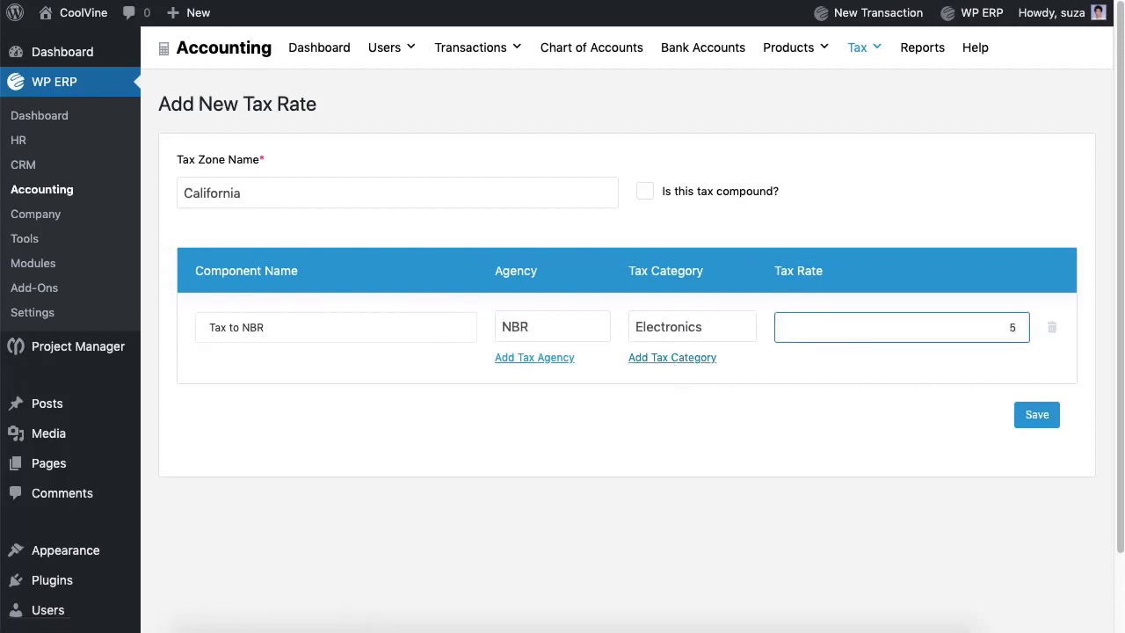
left_click(645, 192)
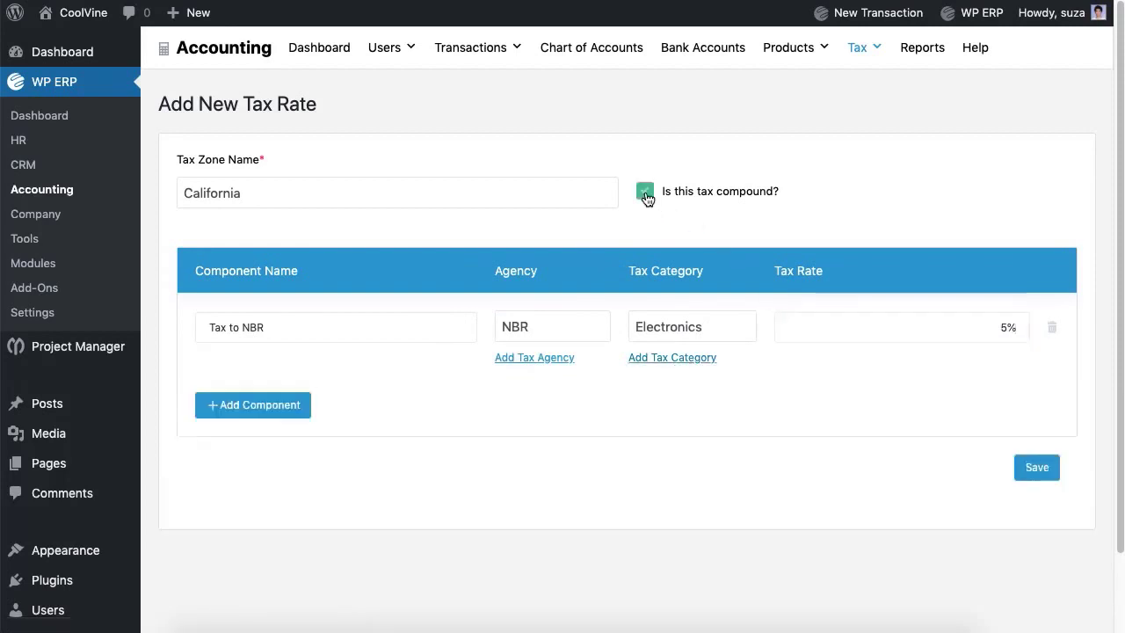
left_click(296, 405)
left_click(1051, 406)
left_click(645, 192)
left_click(1048, 423)
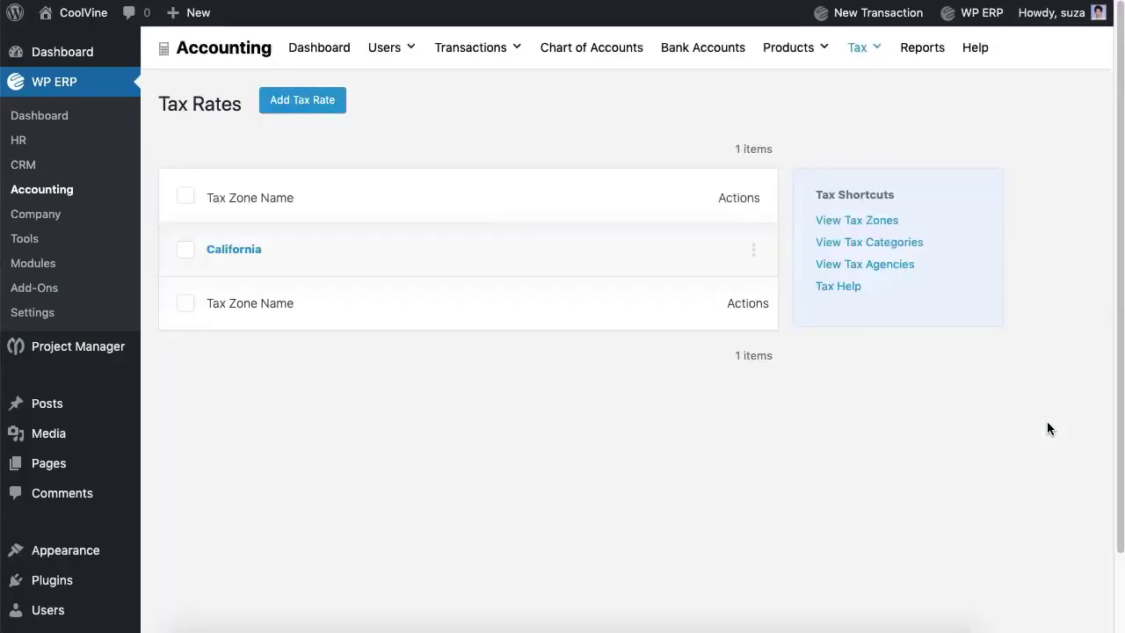
Step: Start a new sales tax payment from the Tax Payments page
mouse_move(866, 61)
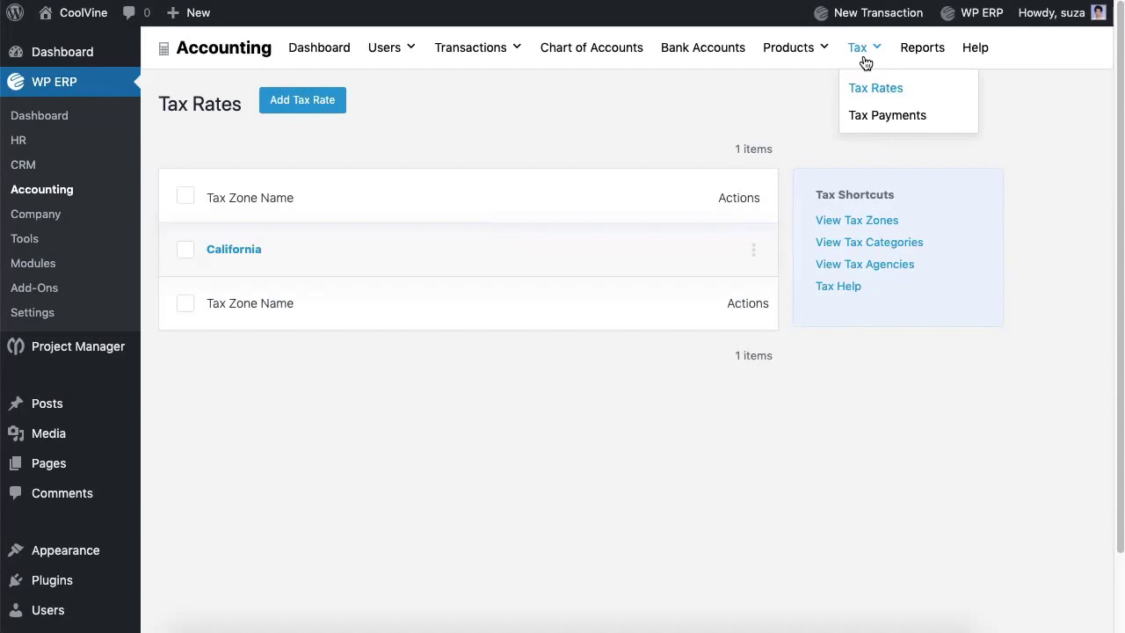
left_click(877, 120)
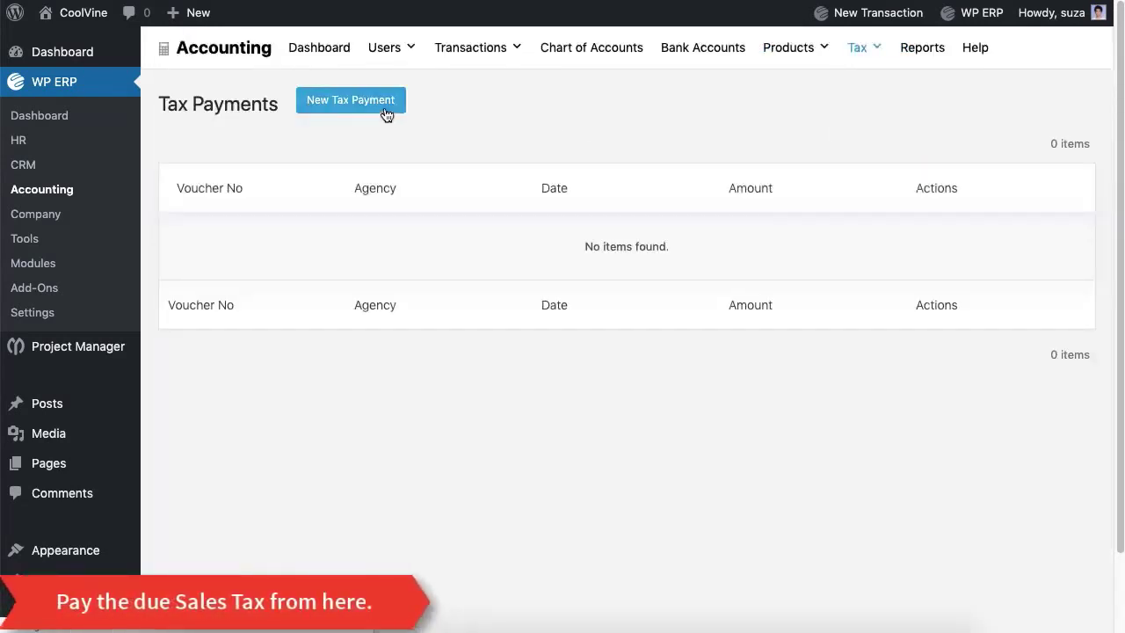
left_click(383, 107)
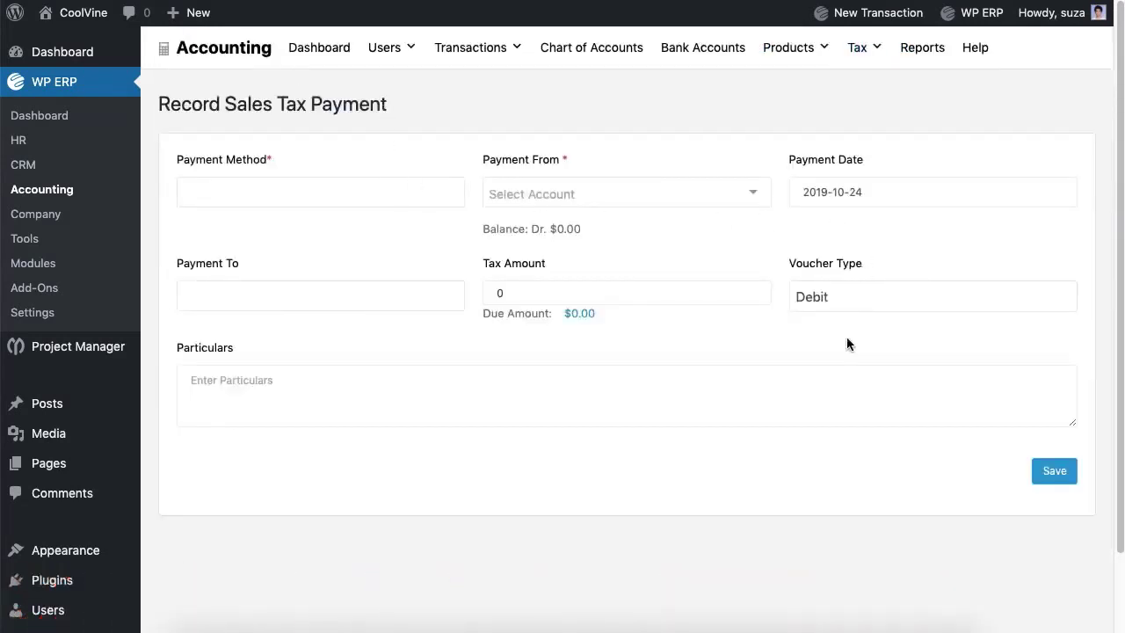
Step: Add a new product category named Electronics
mouse_move(801, 70)
left_click(809, 116)
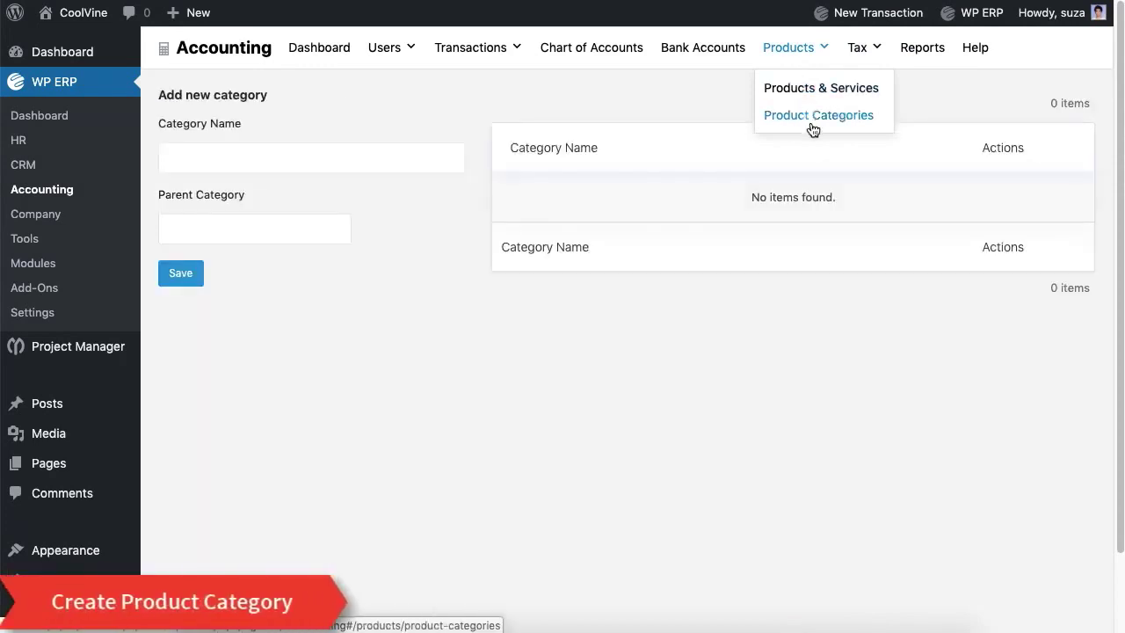
left_click(385, 161)
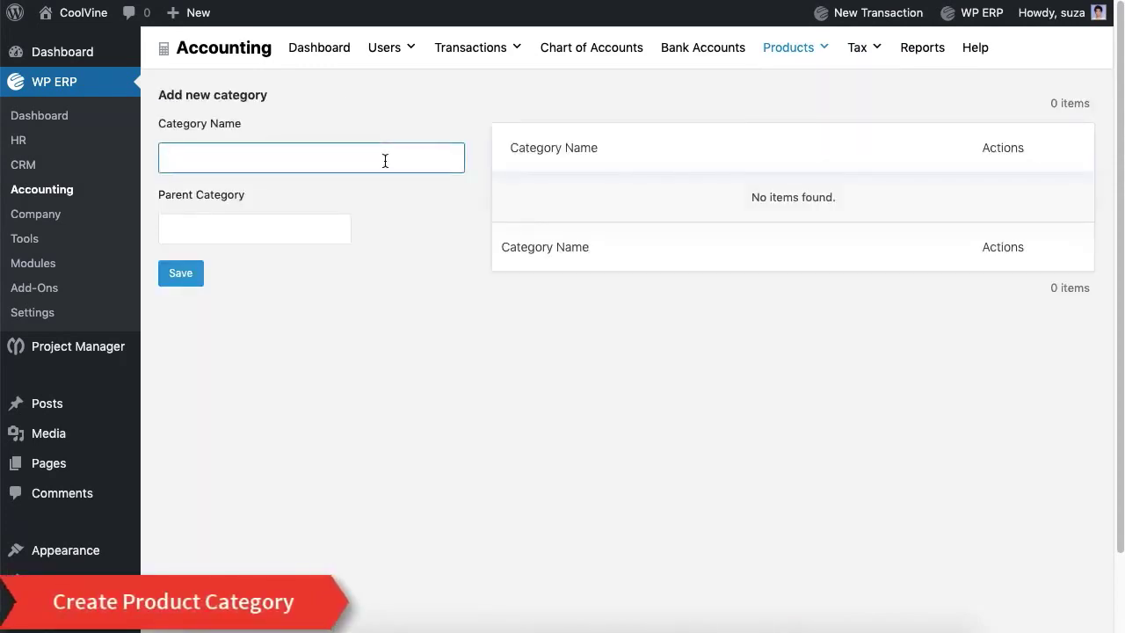
type("onics")
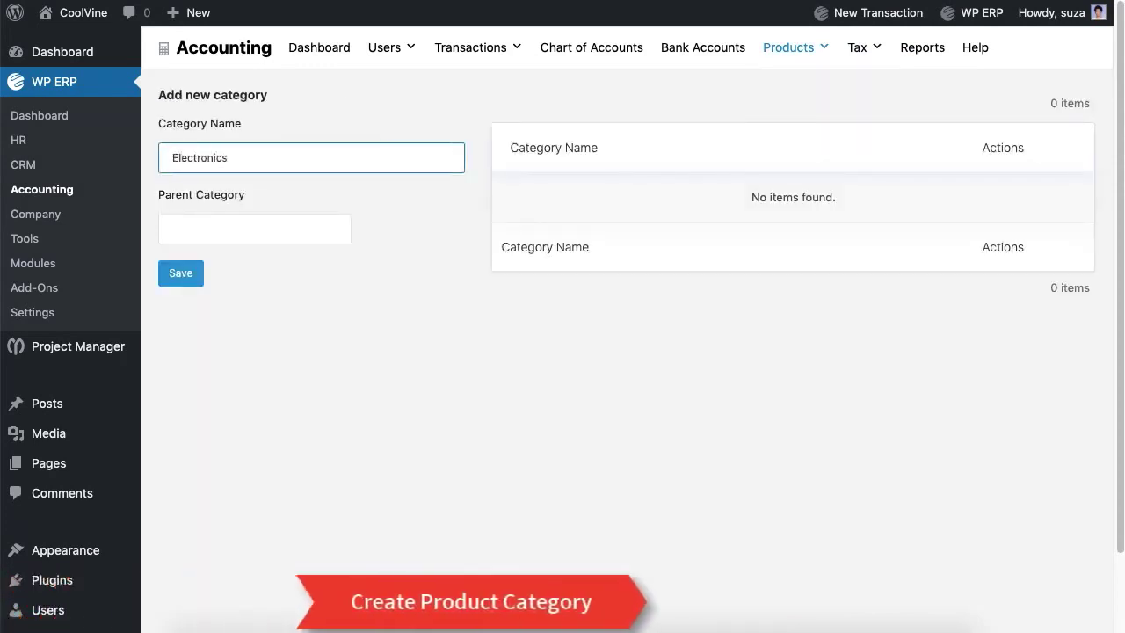
left_click(181, 273)
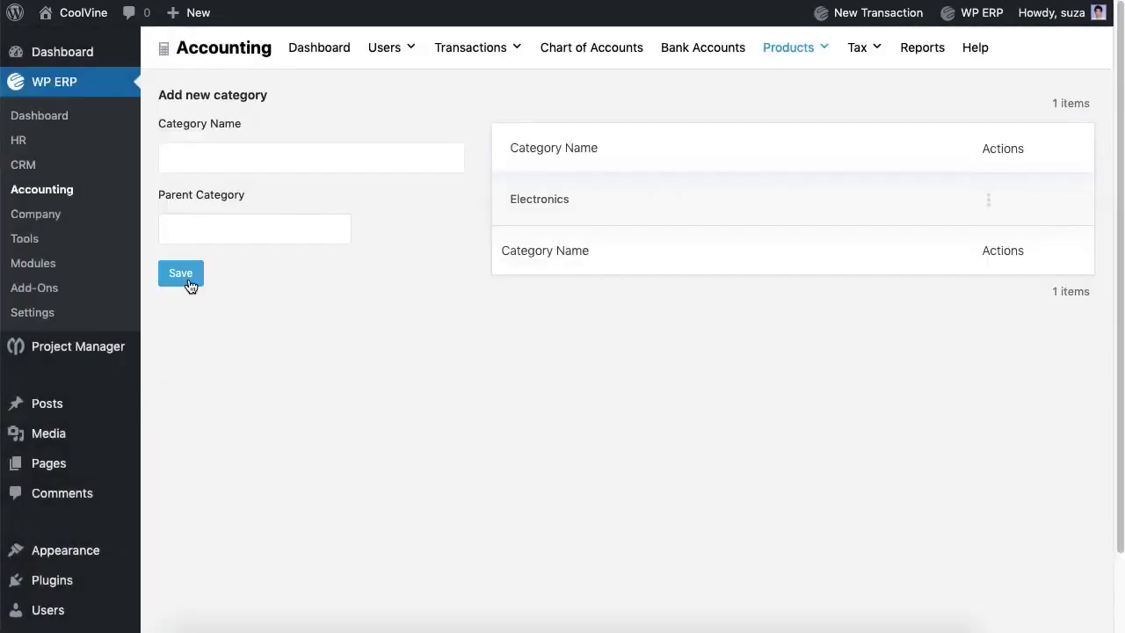
Step: Go to the Products & Services list, which is still empty
left_click(988, 200)
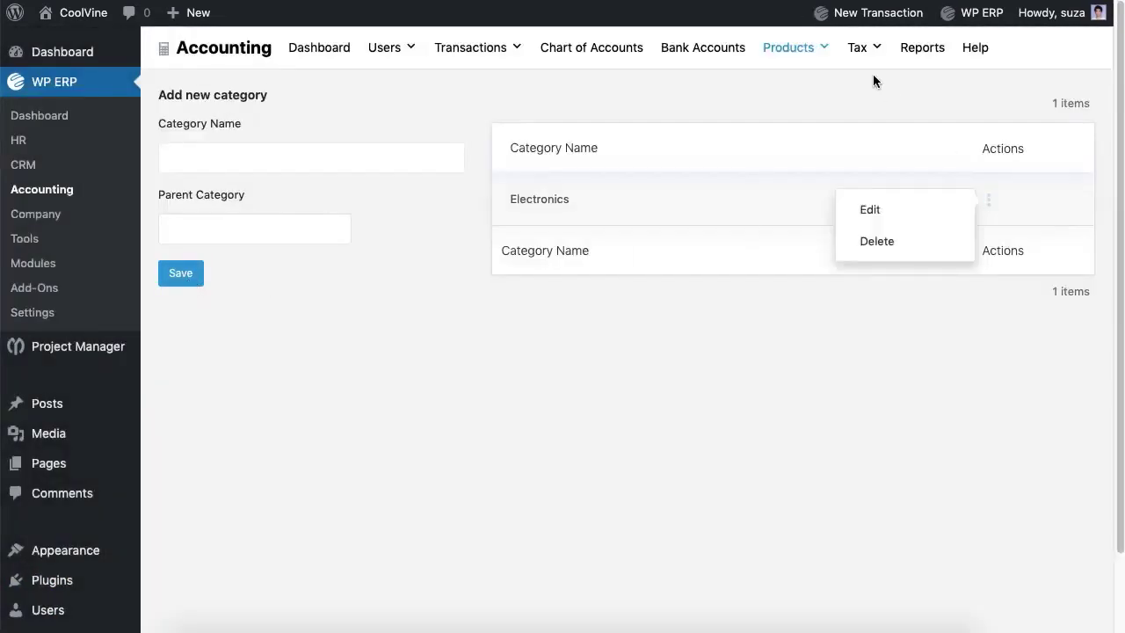
mouse_move(791, 51)
left_click(811, 87)
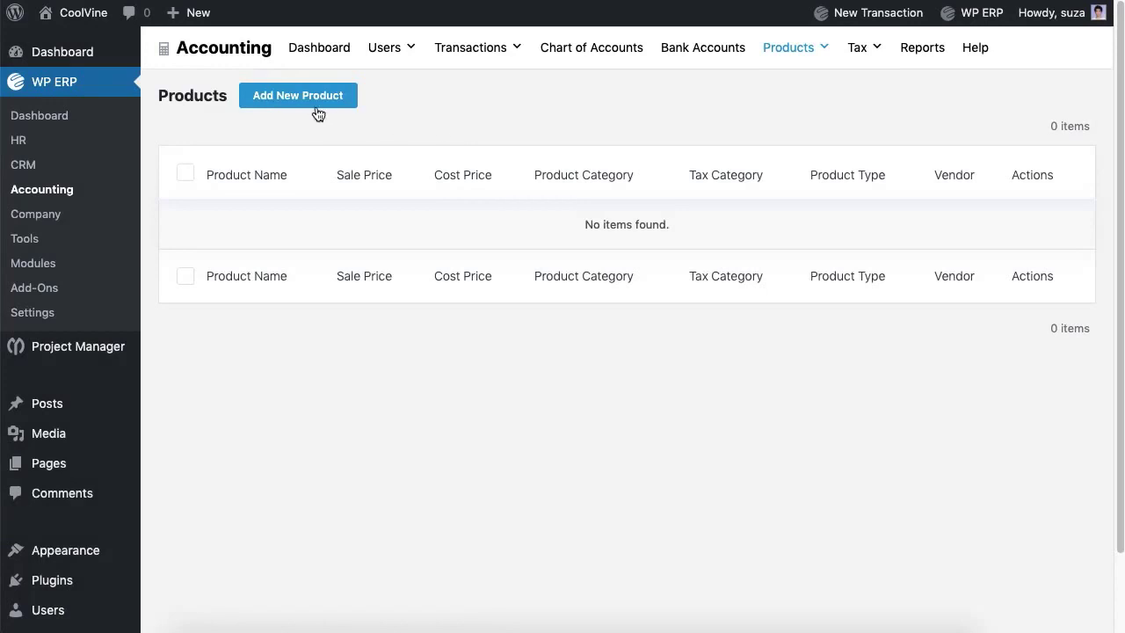
Step: Start product I Phone X in the Electronics category, cost price 1000, sale price 1200
left_click(316, 107)
left_click(535, 106)
type("I Phone X")
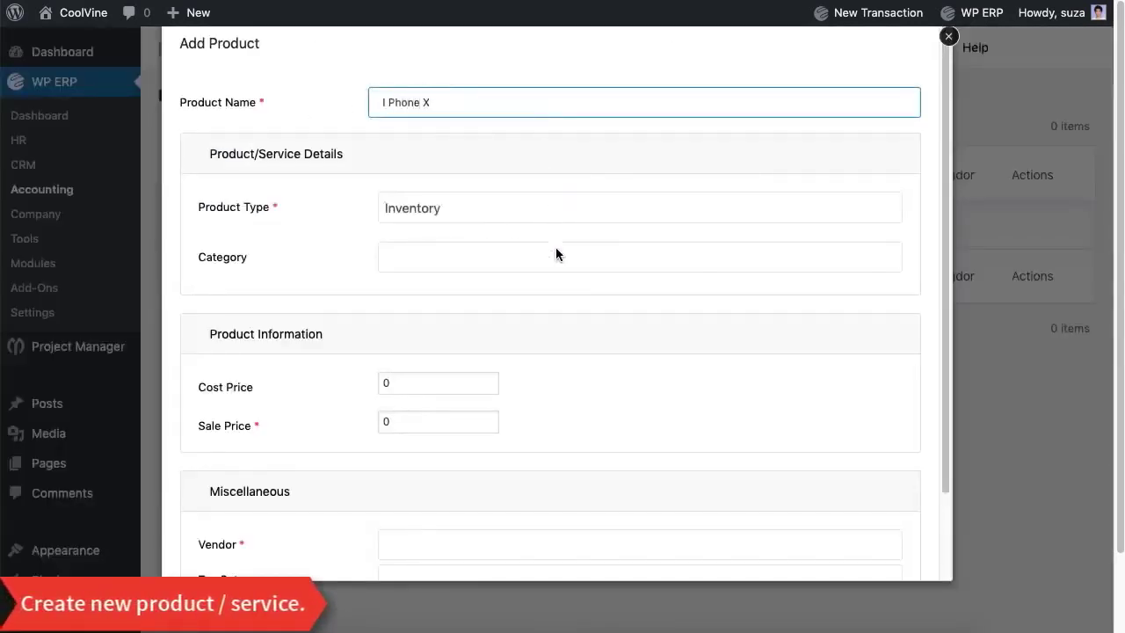
left_click(556, 254)
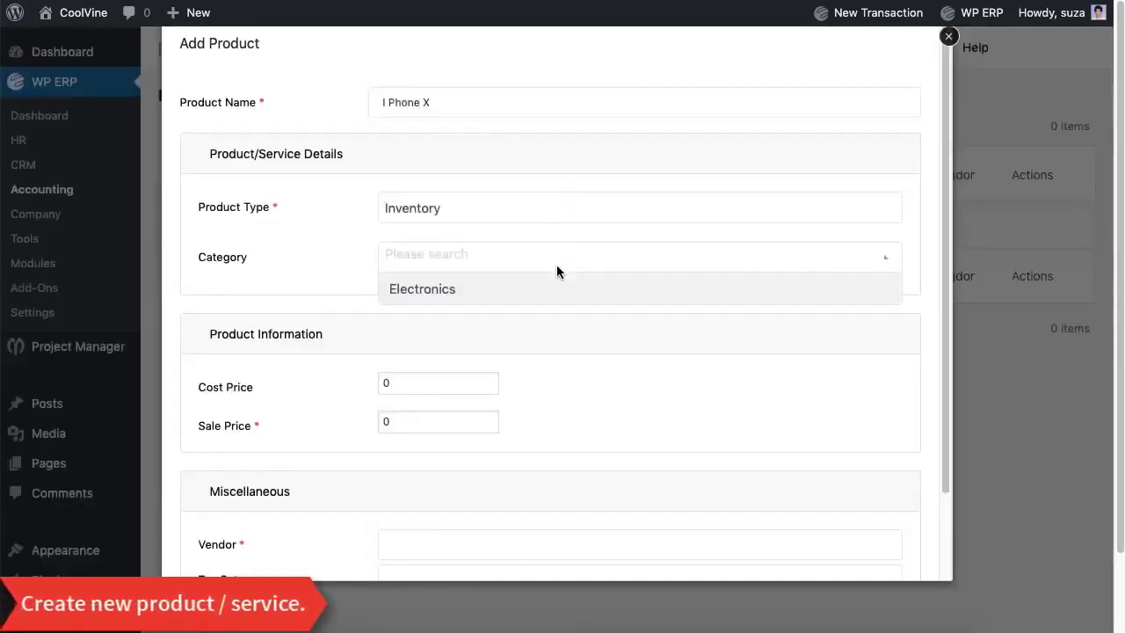
left_click(556, 290)
left_click(481, 381)
type("1000")
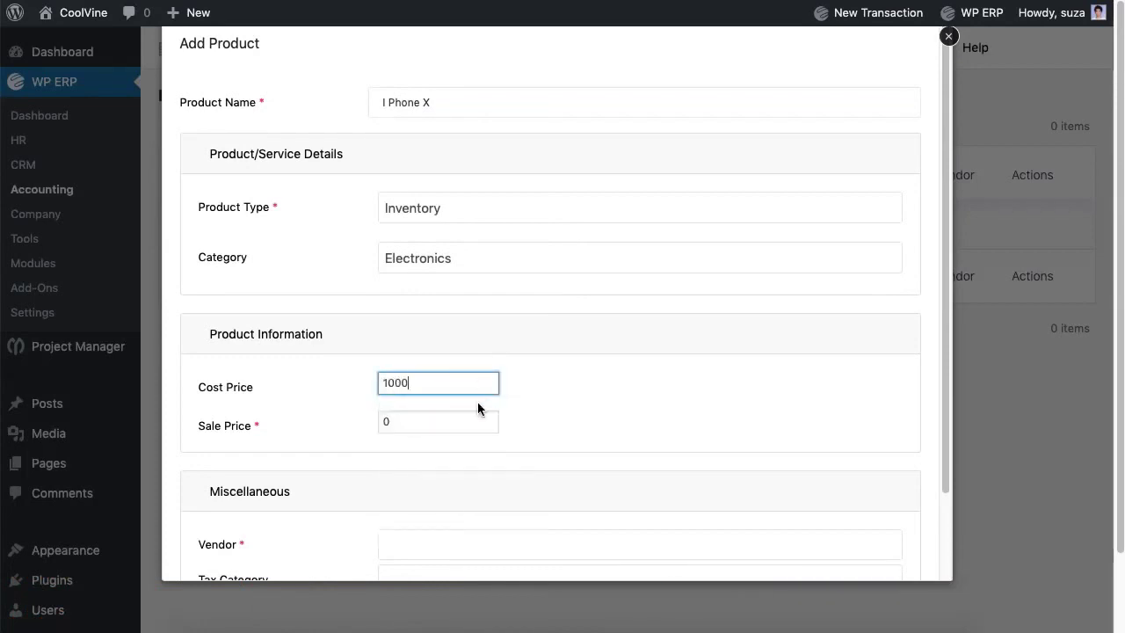
key("Tab")
key("BackSpace")
type("1200")
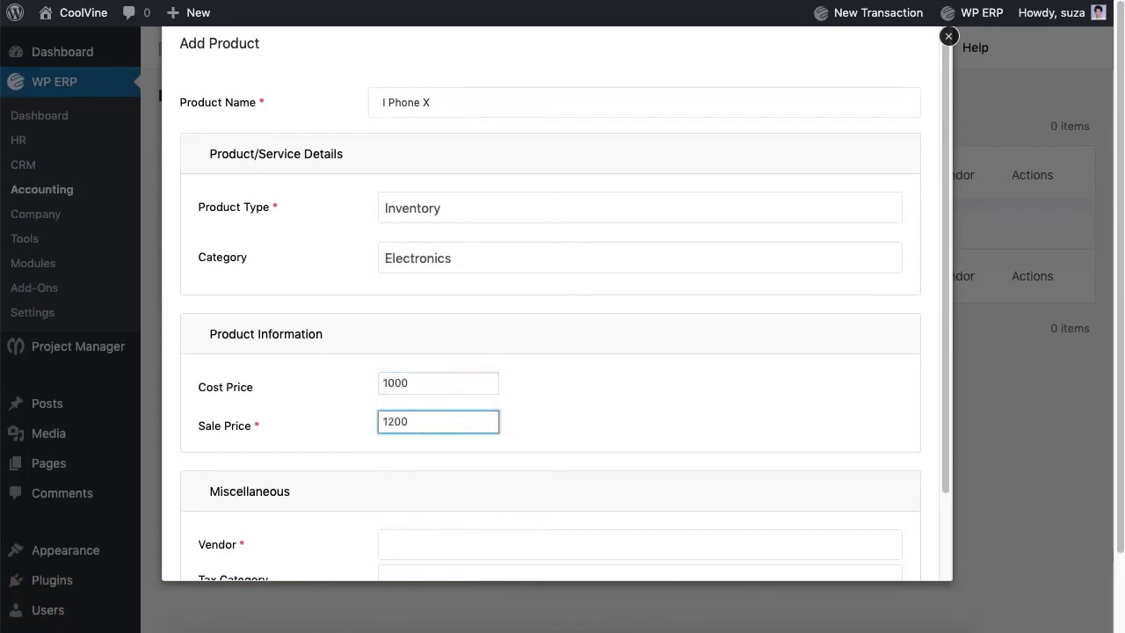
Step: Choose the product's vendor and Electronics tax category, then save I Phone X
scroll(492, 457, "down", 2)
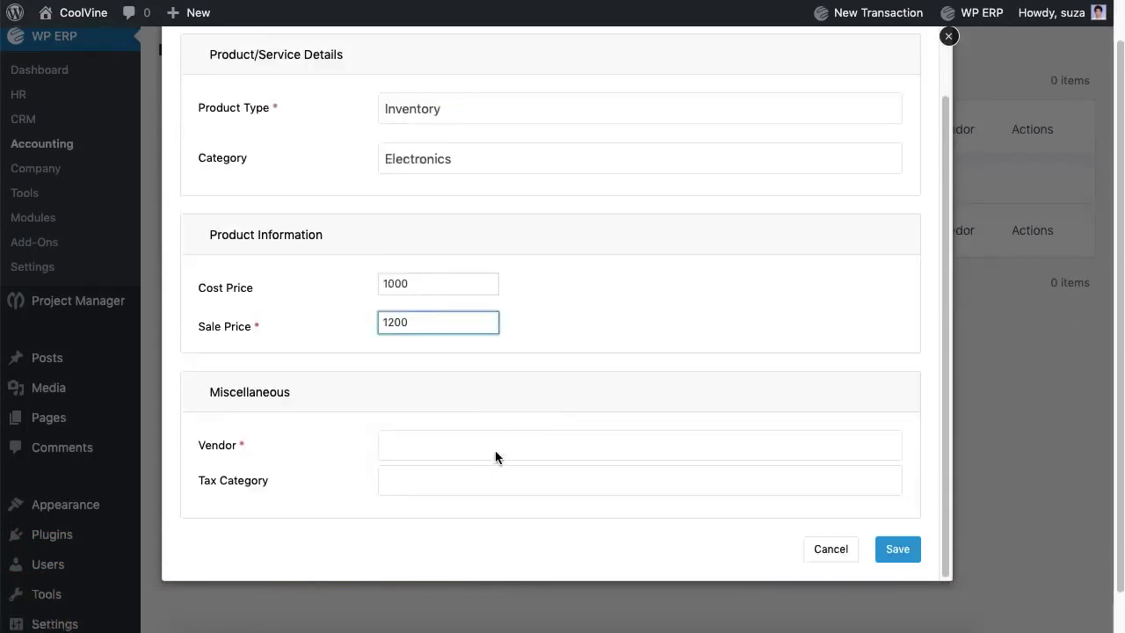
left_click(496, 449)
left_click(527, 416)
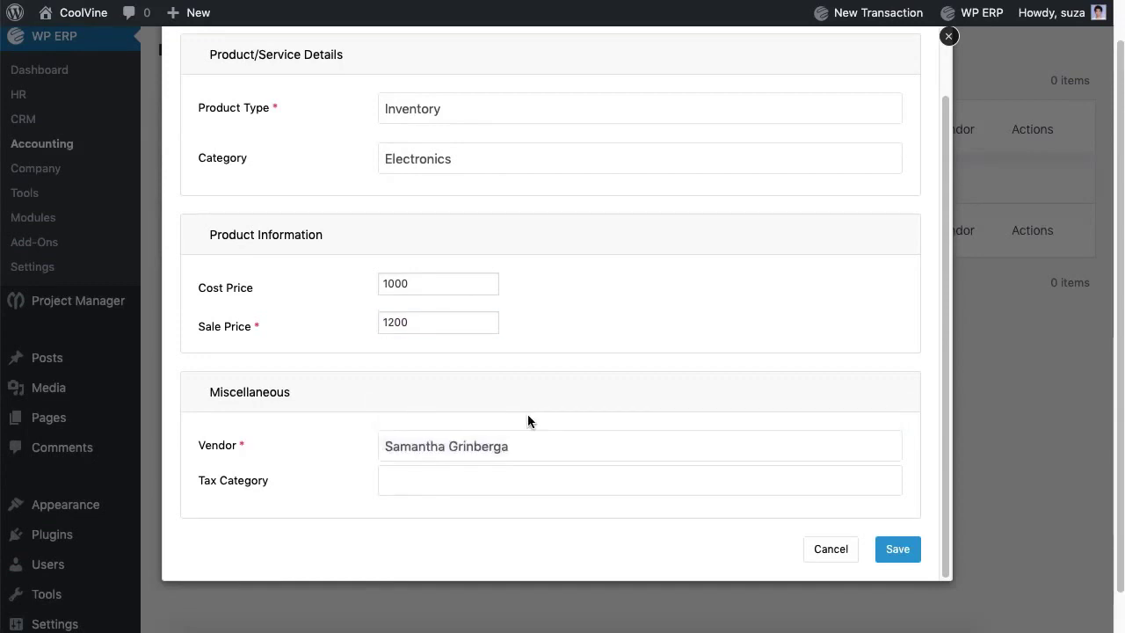
left_click(530, 482)
left_click(539, 458)
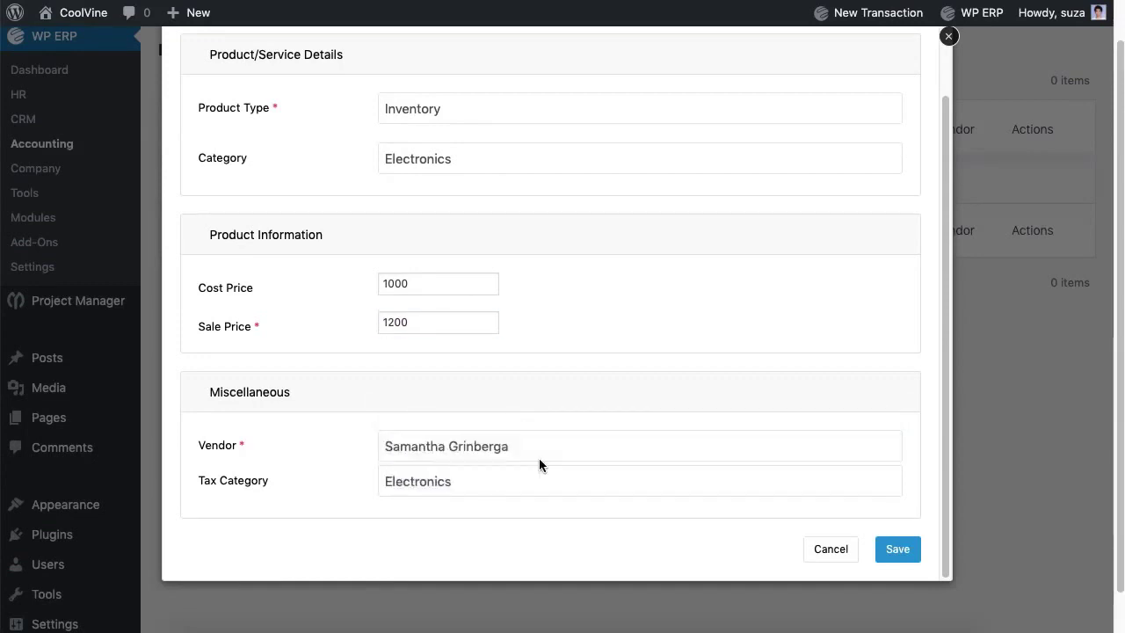
left_click(900, 550)
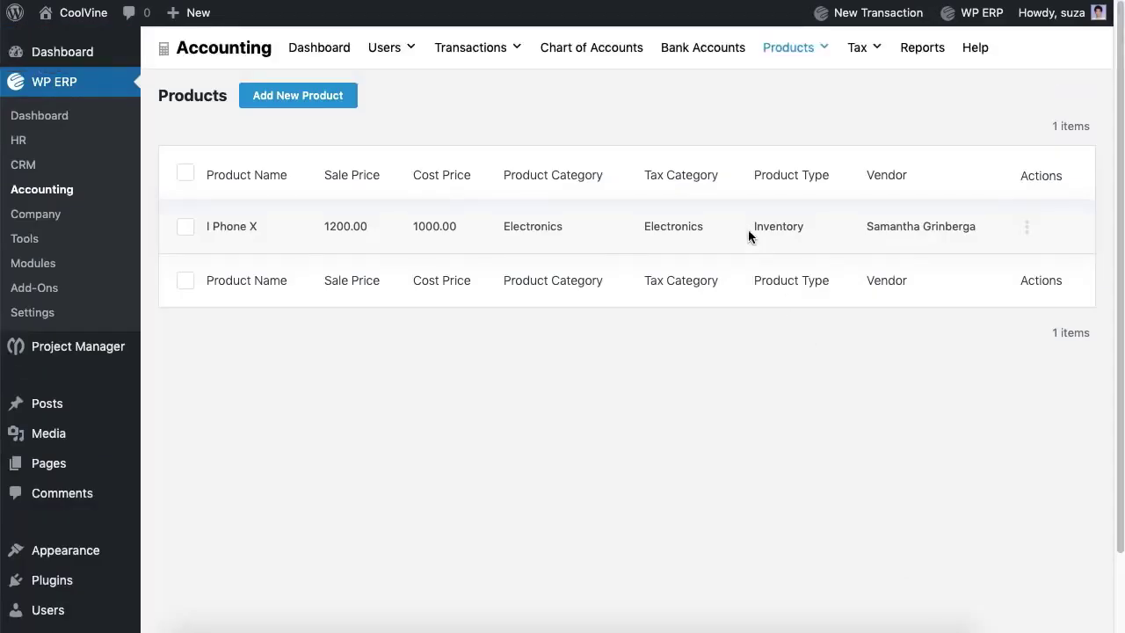
Step: Open the Opening Balance form and clear the 2019 financial year selection
mouse_move(870, 14)
left_click(838, 318)
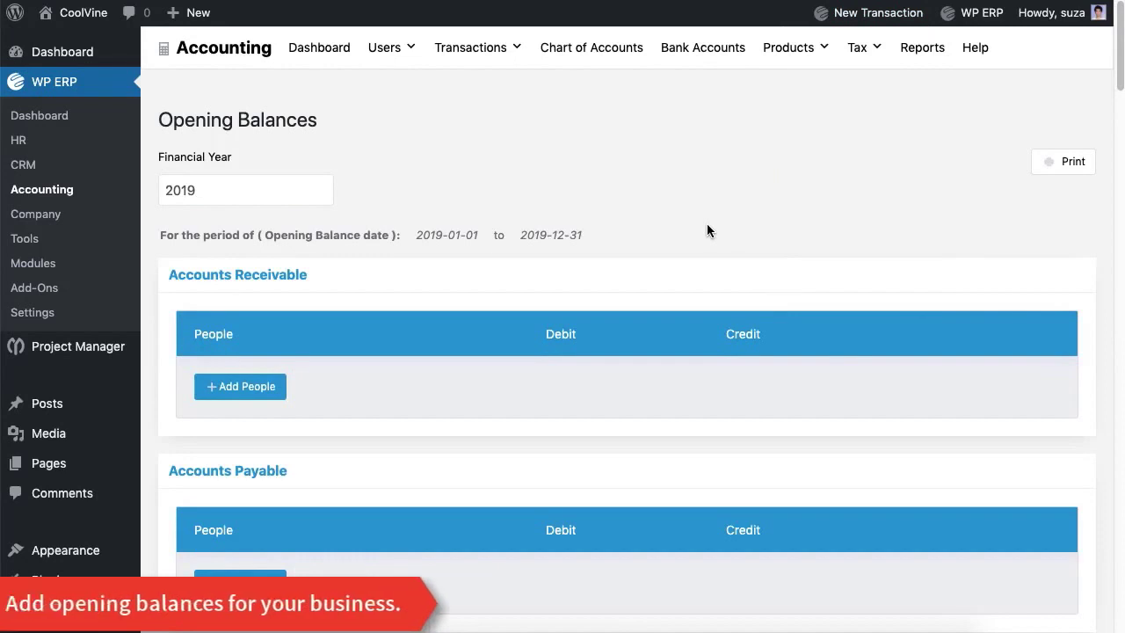
left_click(290, 185)
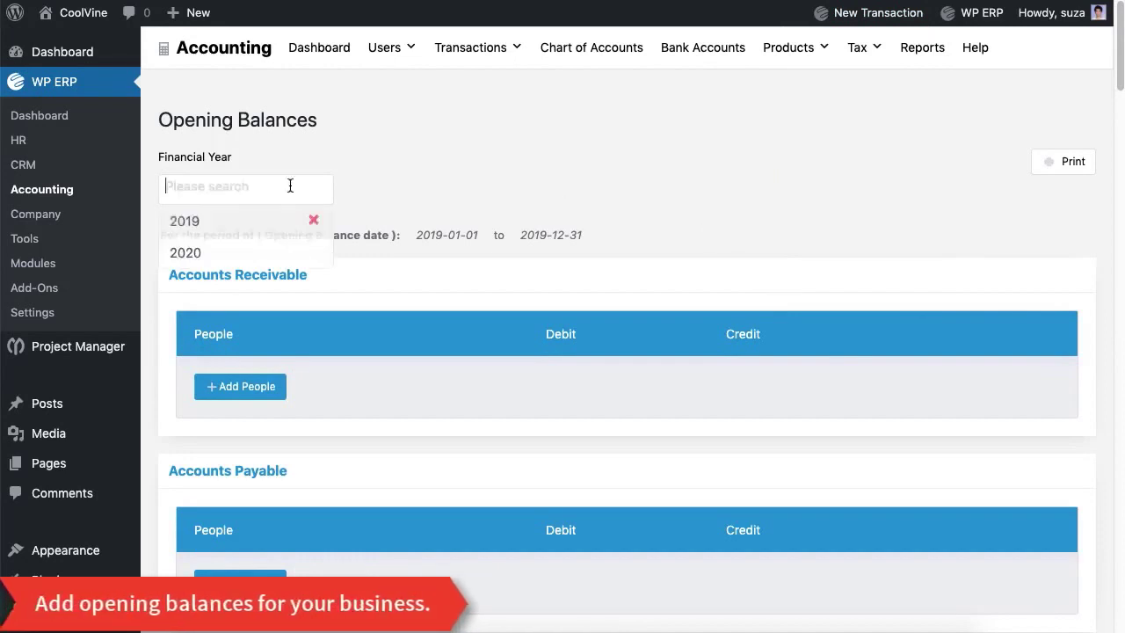
left_click(239, 222)
left_click(235, 199)
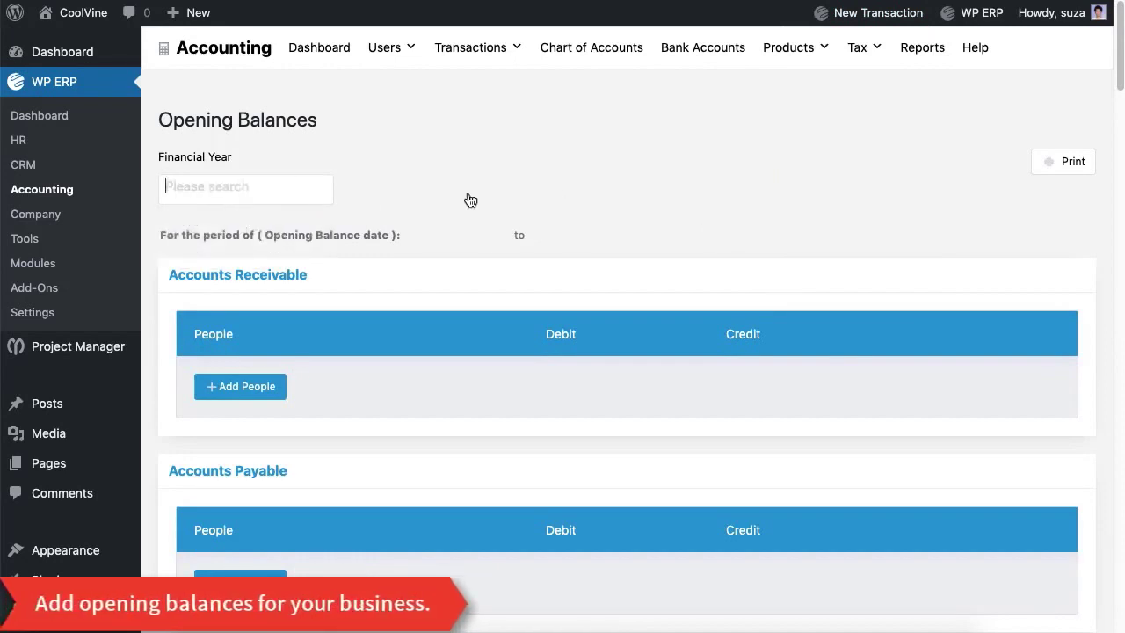
scroll(470, 200, "down", 12)
scroll(745, 305, "up", 4)
Step: Enter the asset debit balances, including Inventory 10000 and Cash 100000
left_click(719, 277)
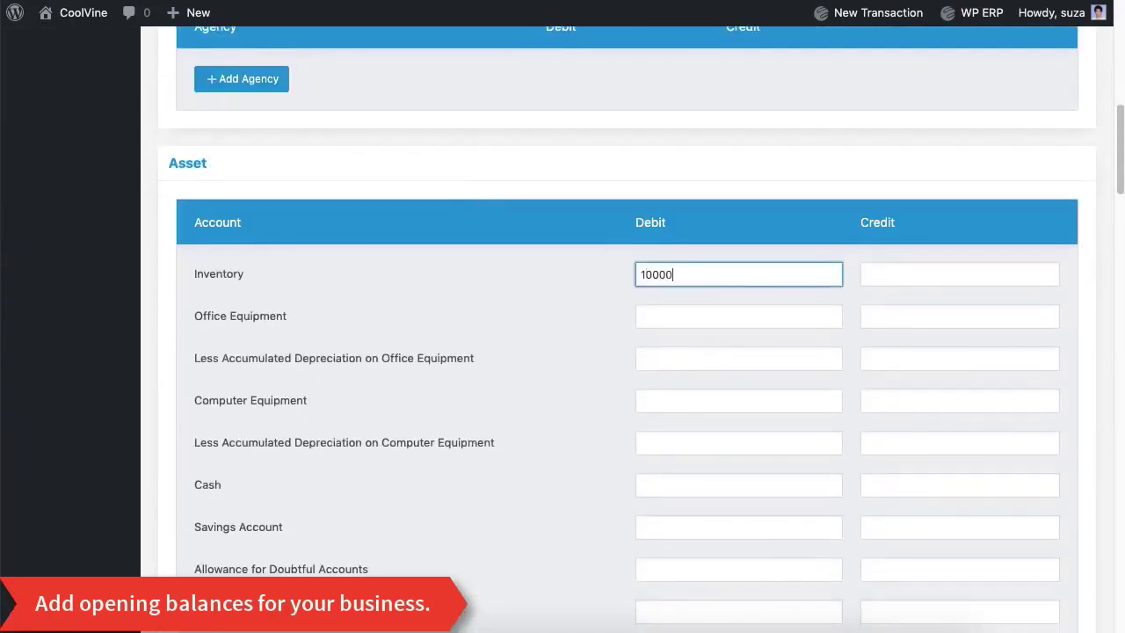
left_click(653, 327)
type("1000")
left_click(699, 408)
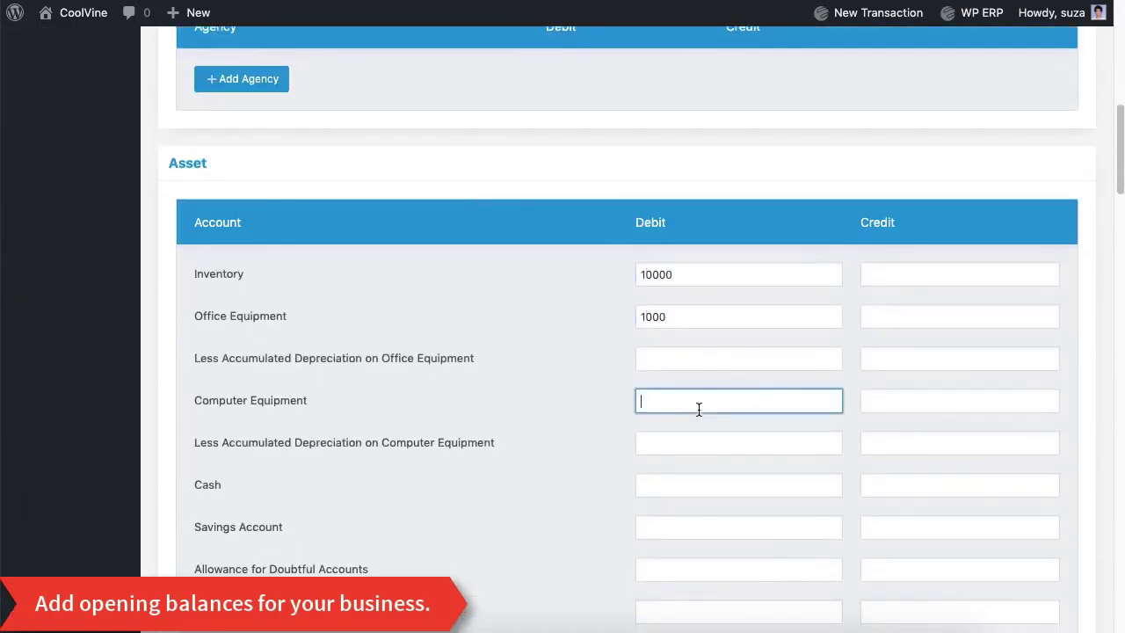
left_click(672, 491)
type("100000")
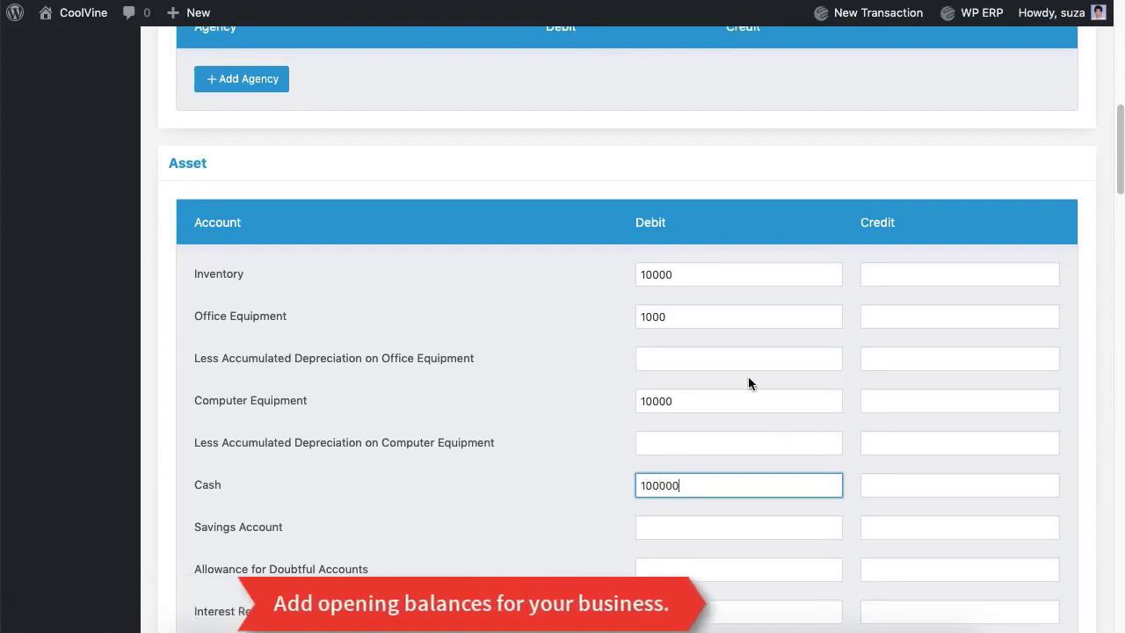
scroll(748, 383, "down", 3)
scroll(749, 384, "down", 4)
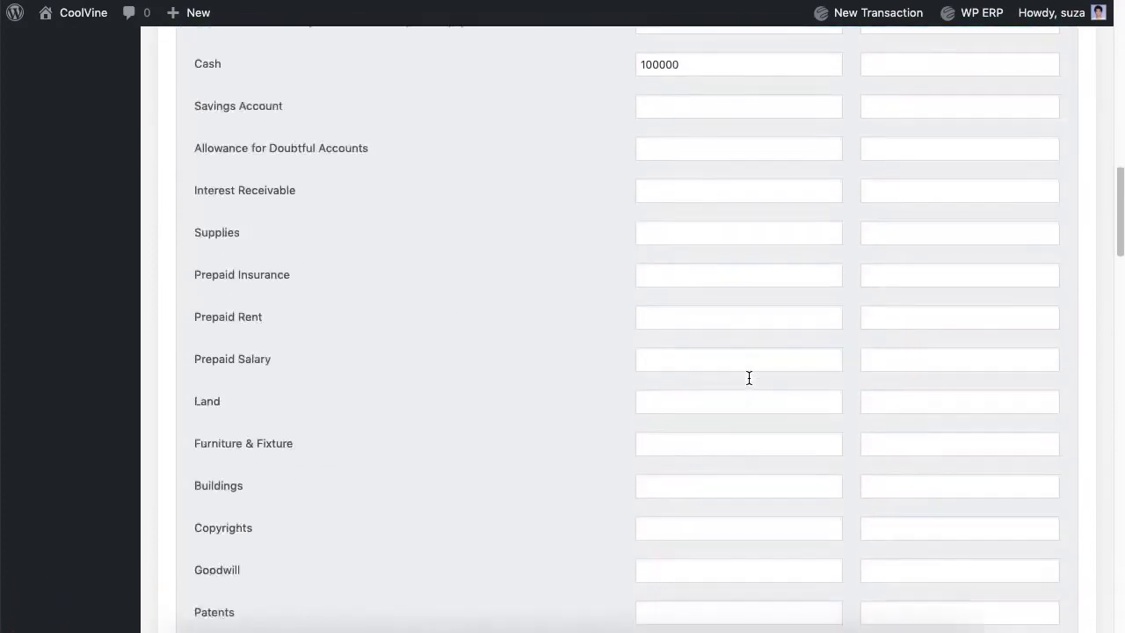
left_click(741, 372)
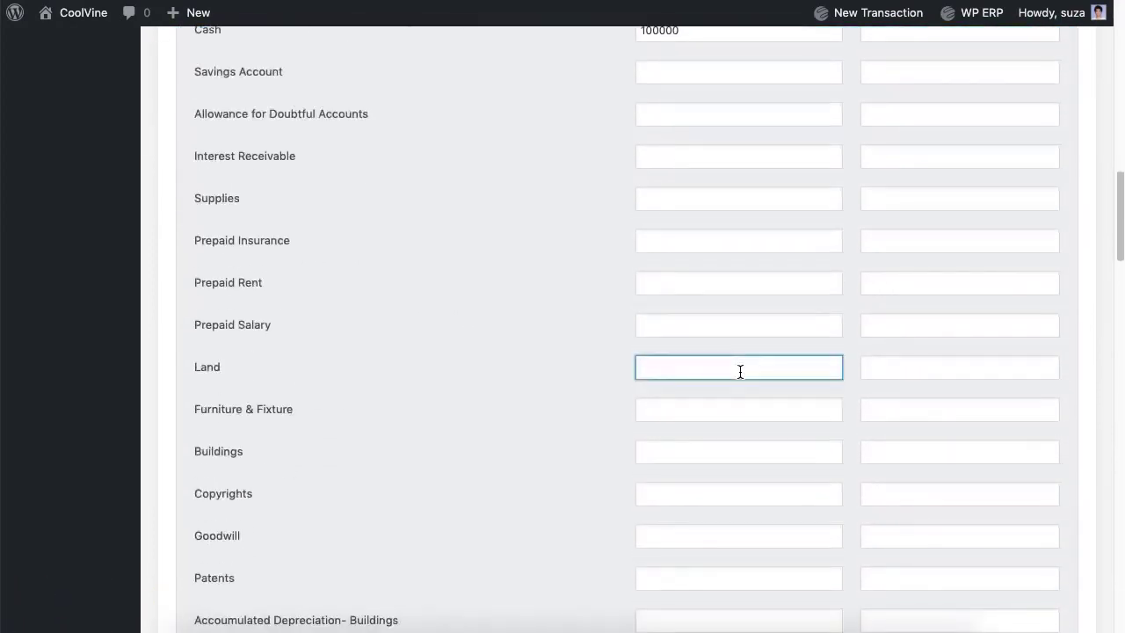
left_click(692, 414)
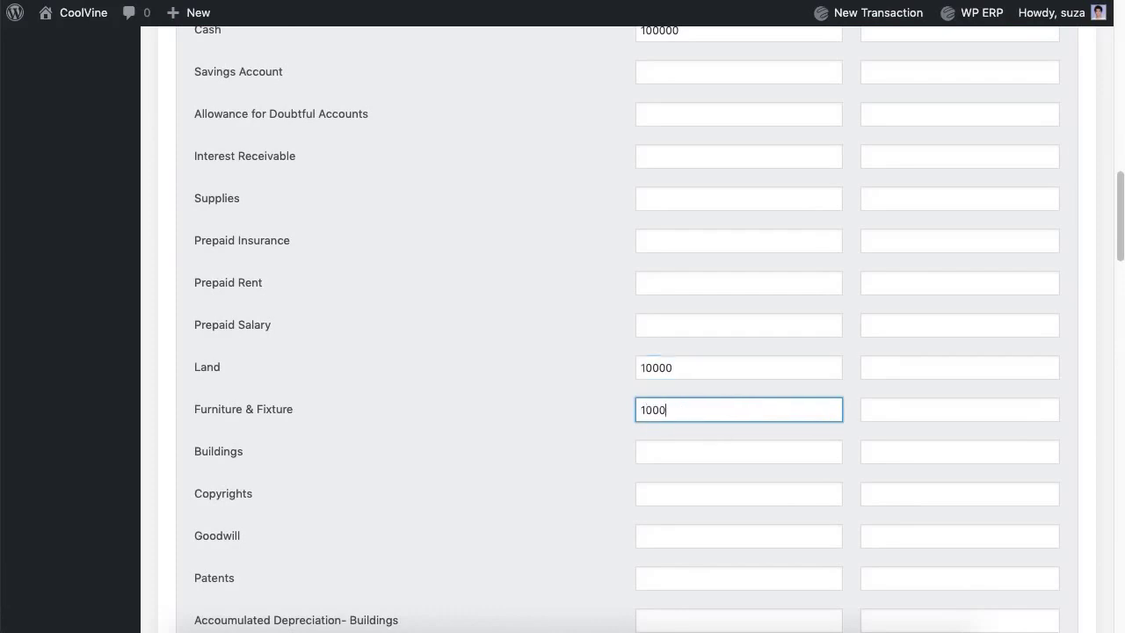
left_click(723, 458)
Step: Enter 5000 credit balances for Wages Payable and Loan
scroll(571, 526, "down", 7)
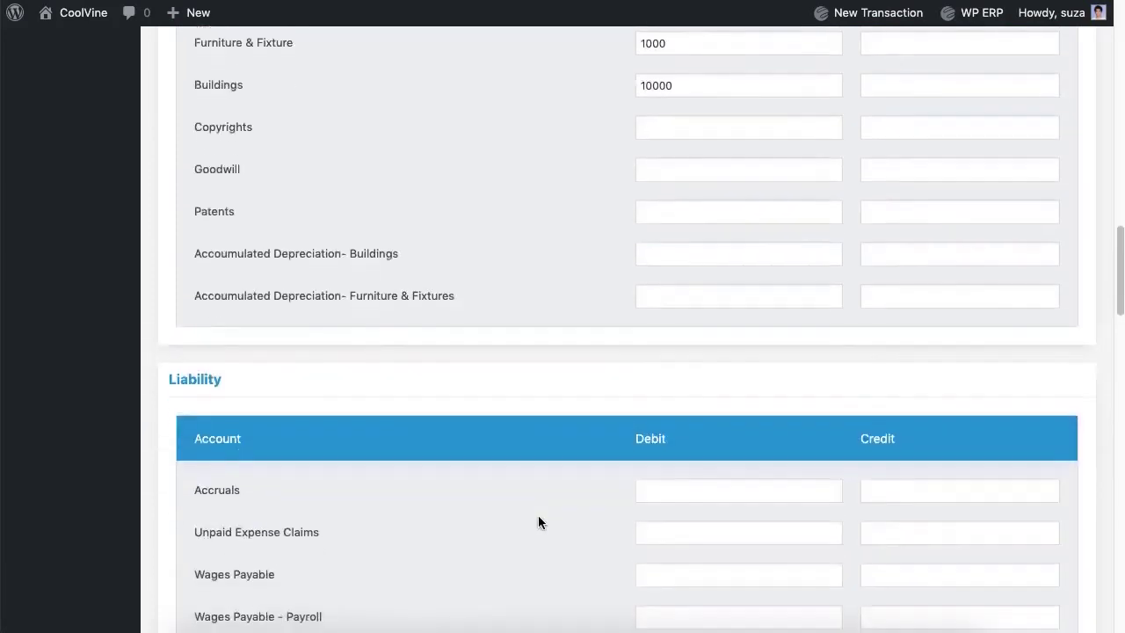
left_click(965, 368)
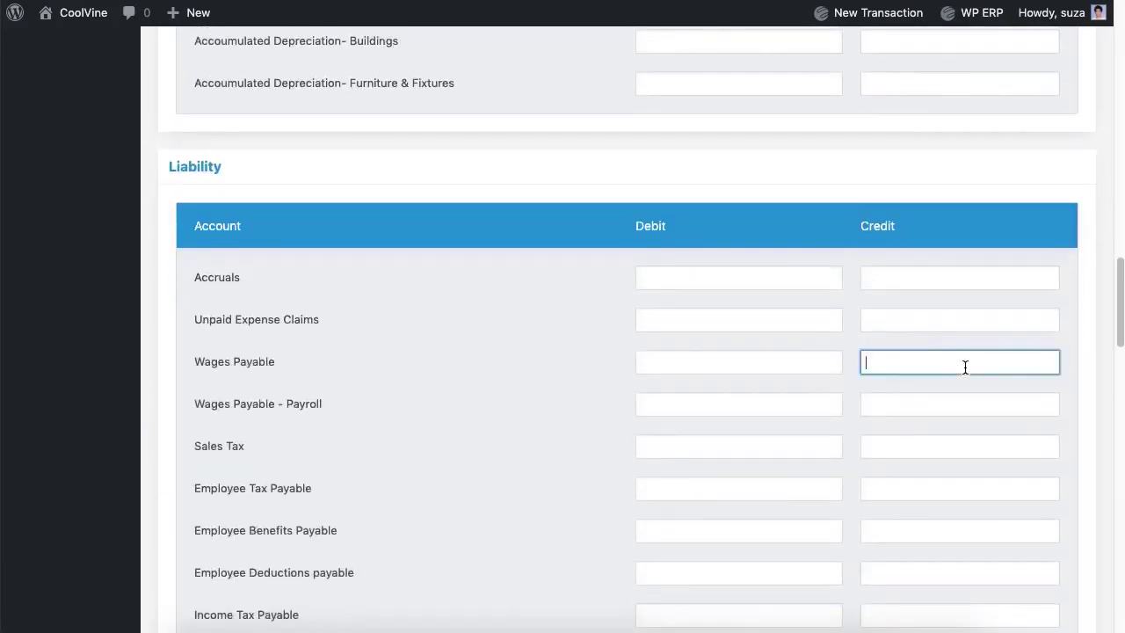
scroll(625, 464, "down", 5)
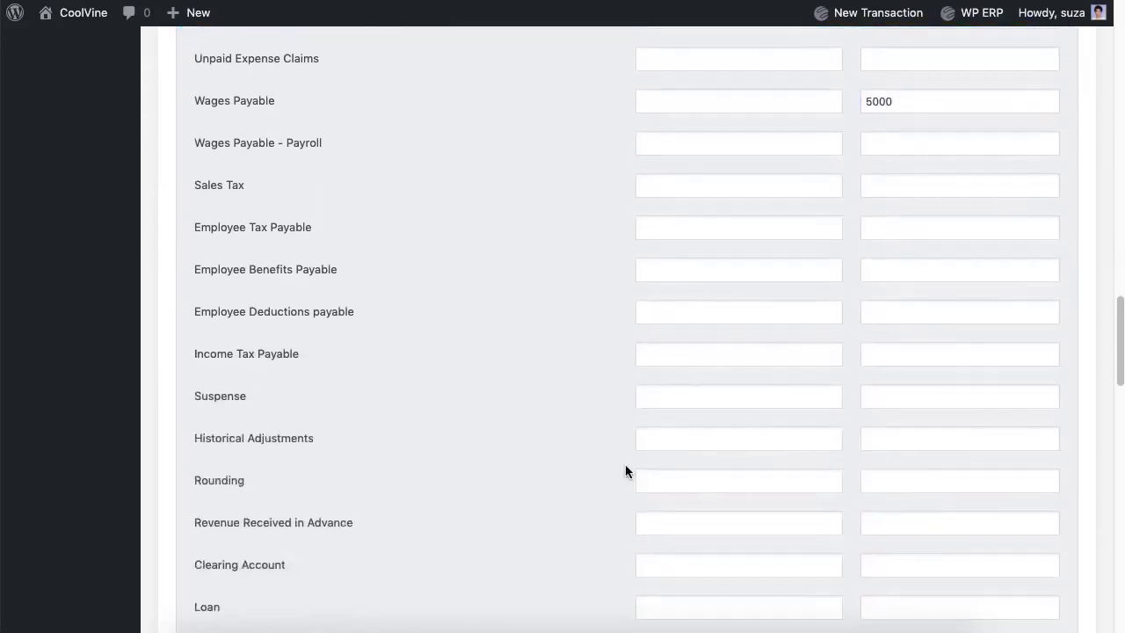
left_click(932, 425)
scroll(560, 471, "down", 11)
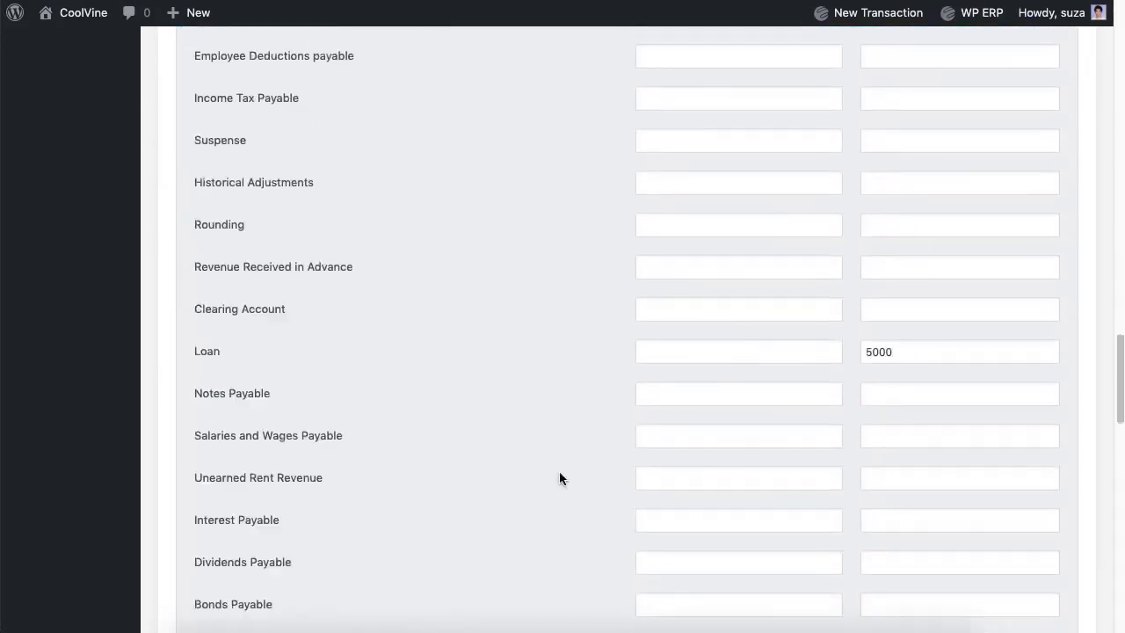
Step: Add Eastern Bank Ltd. as the bank with a 10000 debit balance
scroll(559, 475, "down", 1)
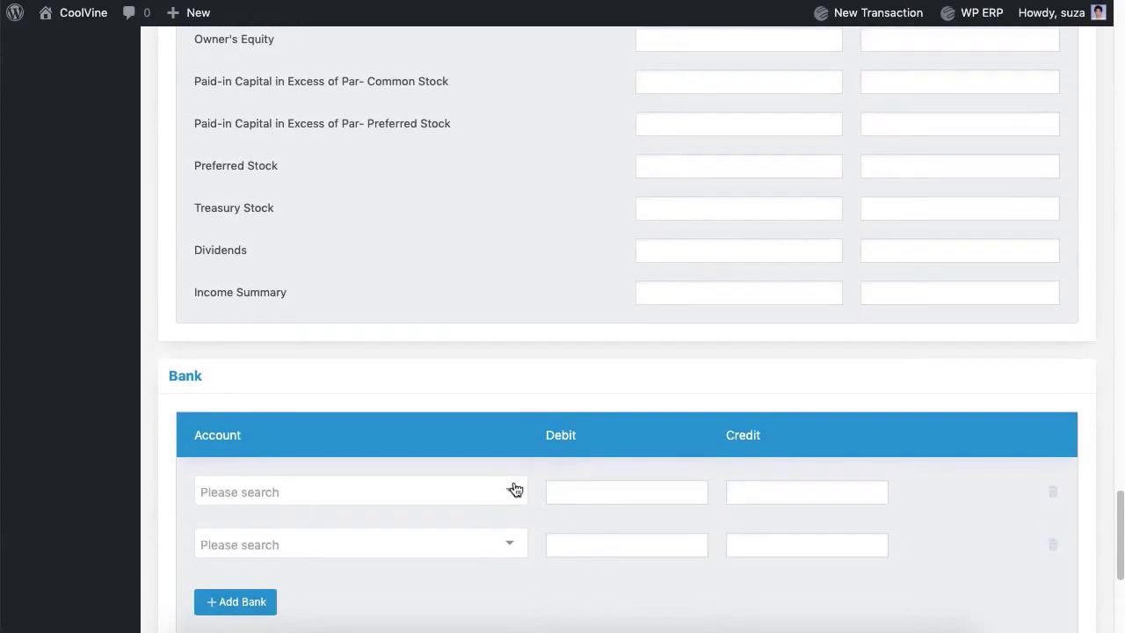
left_click(513, 490)
left_click(442, 429)
left_click(587, 495)
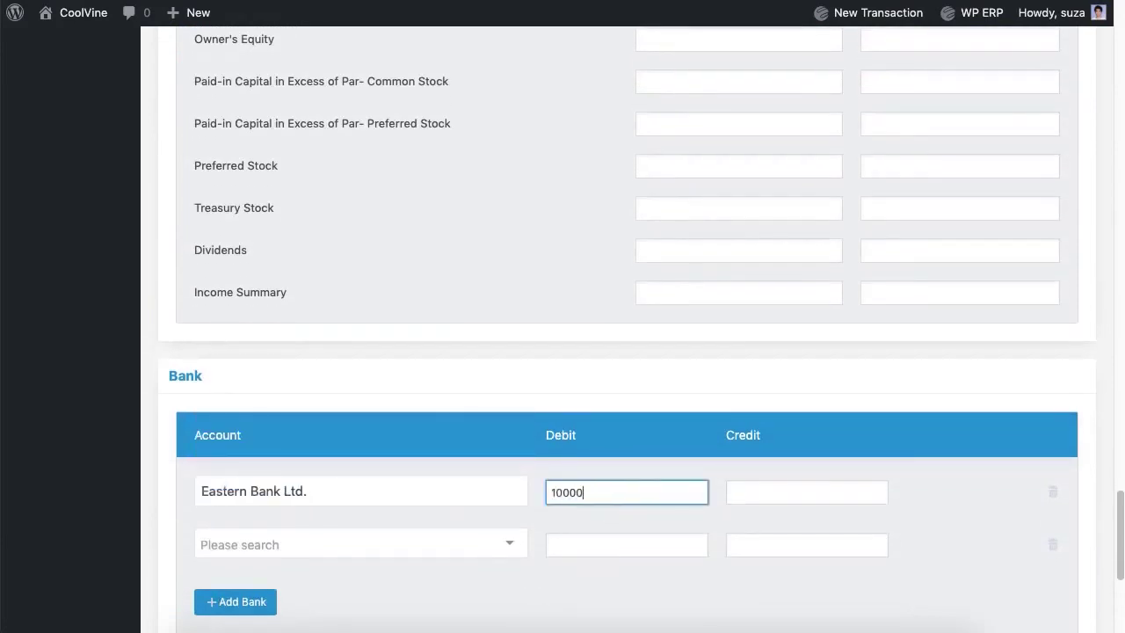
left_click(546, 255)
scroll(545, 255, "down", 2)
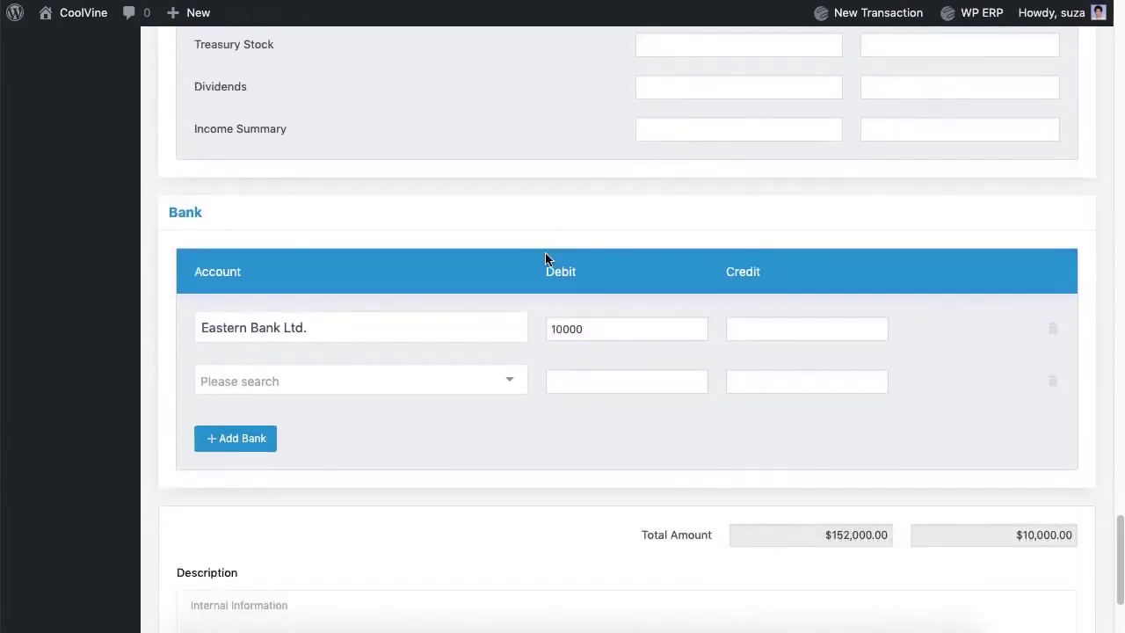
scroll(546, 258, "up", 6)
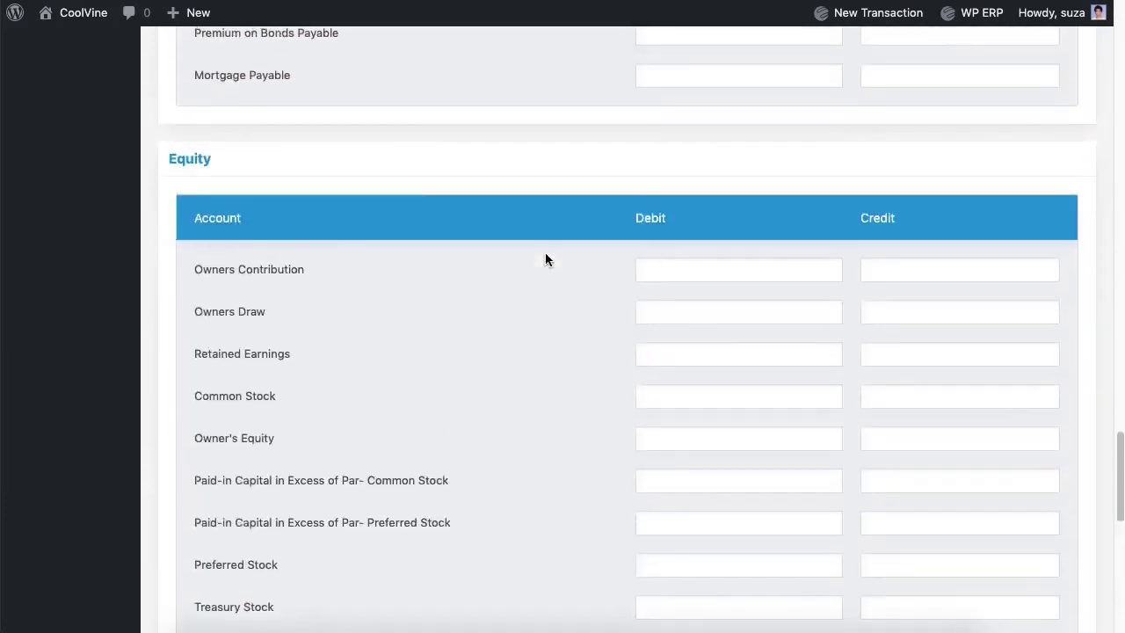
Step: Credit Owners Contribution 142000, save the balanced $152,000 opening balances, and view Bank Accounts
left_click(904, 265)
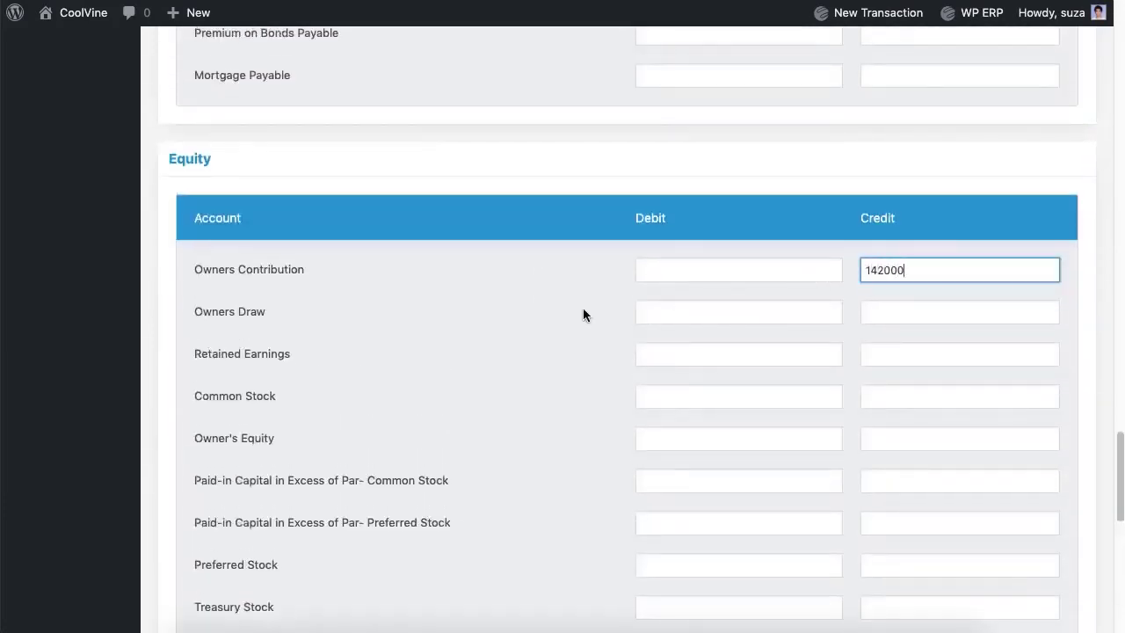
scroll(583, 314, "down", 7)
left_click(1069, 563)
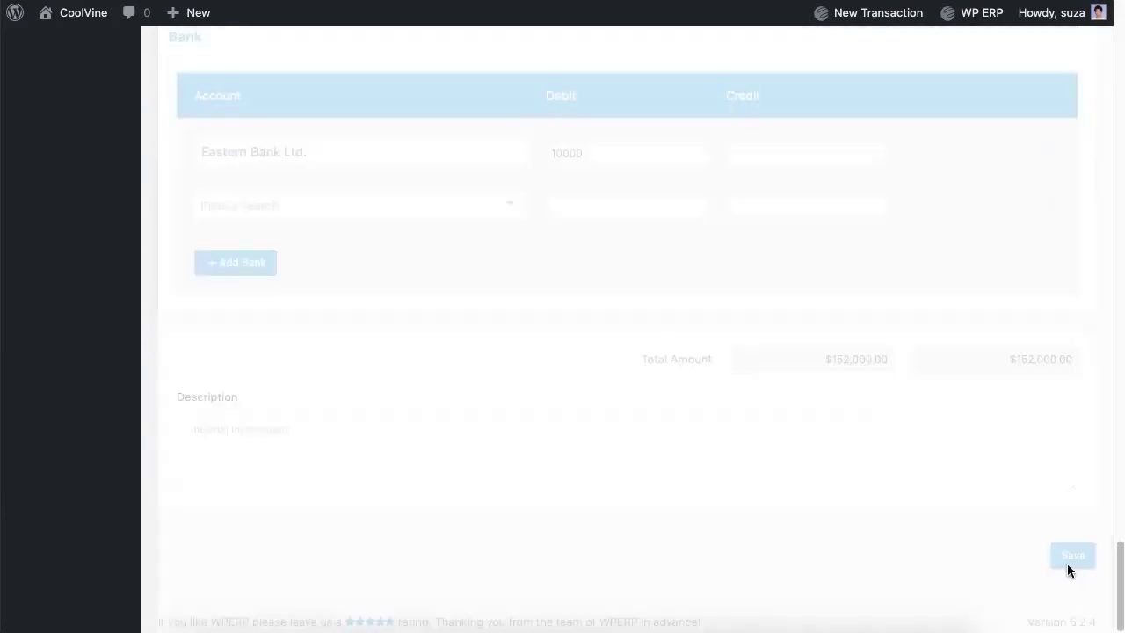
scroll(886, 521, "up", 20)
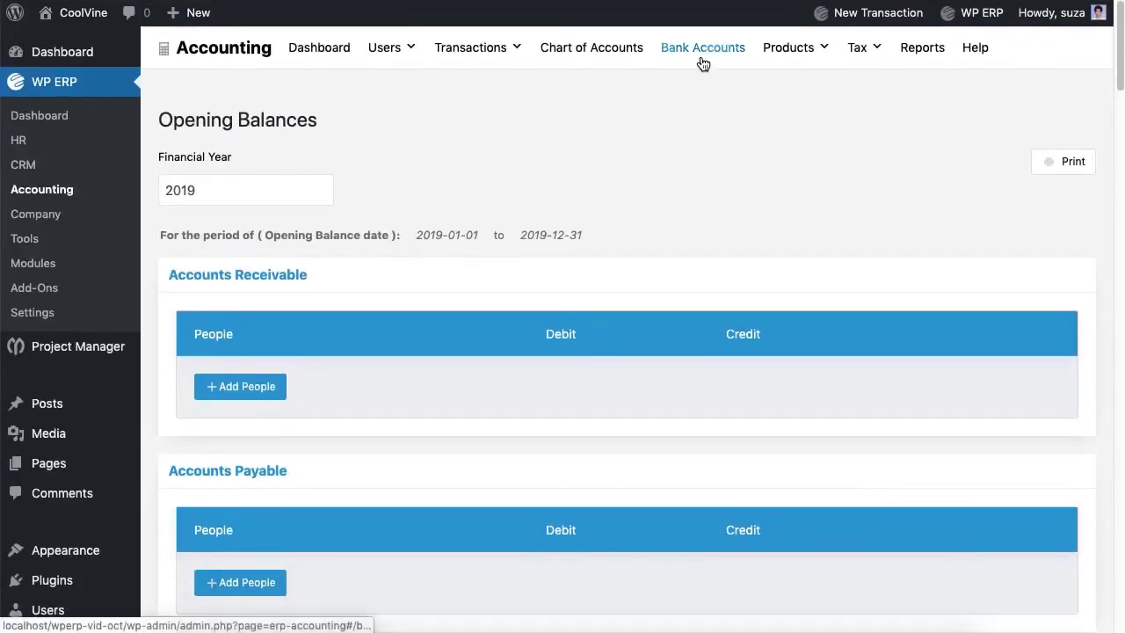
left_click(704, 62)
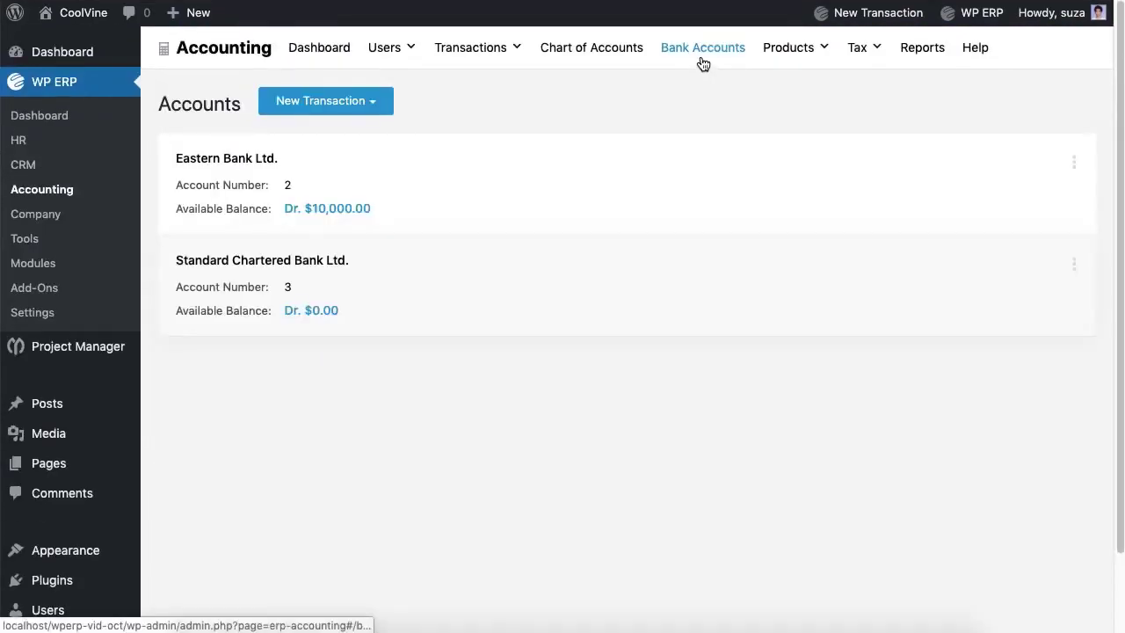
Step: Transfer 1000.00 from Eastern Bank Ltd. to Standard Chartered Bank Ltd
left_click(359, 114)
left_click(344, 140)
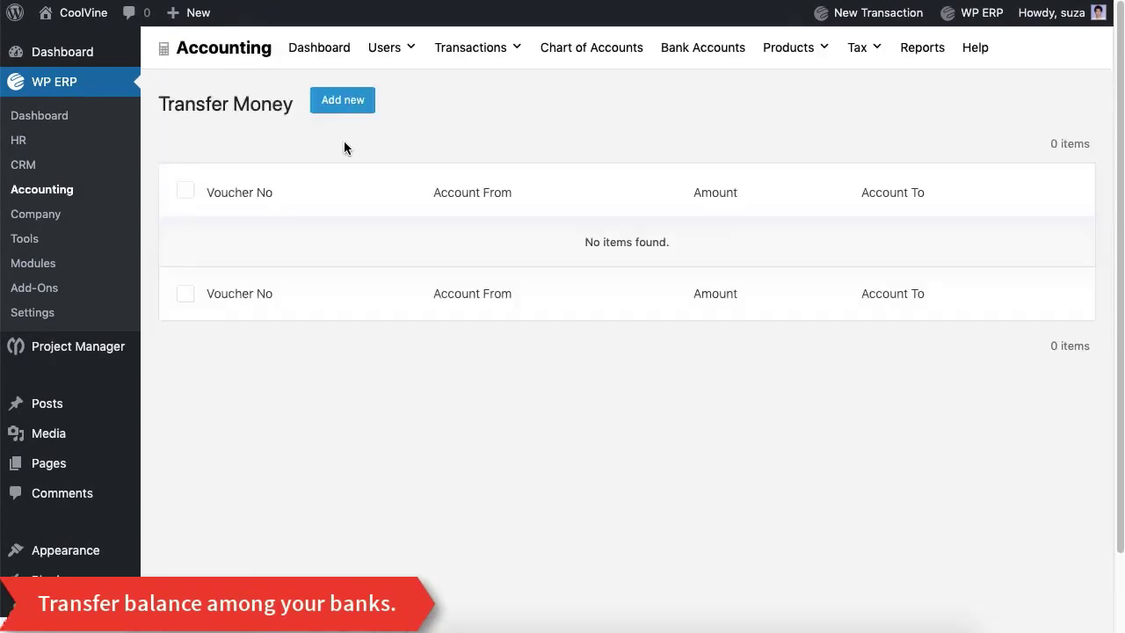
left_click(347, 111)
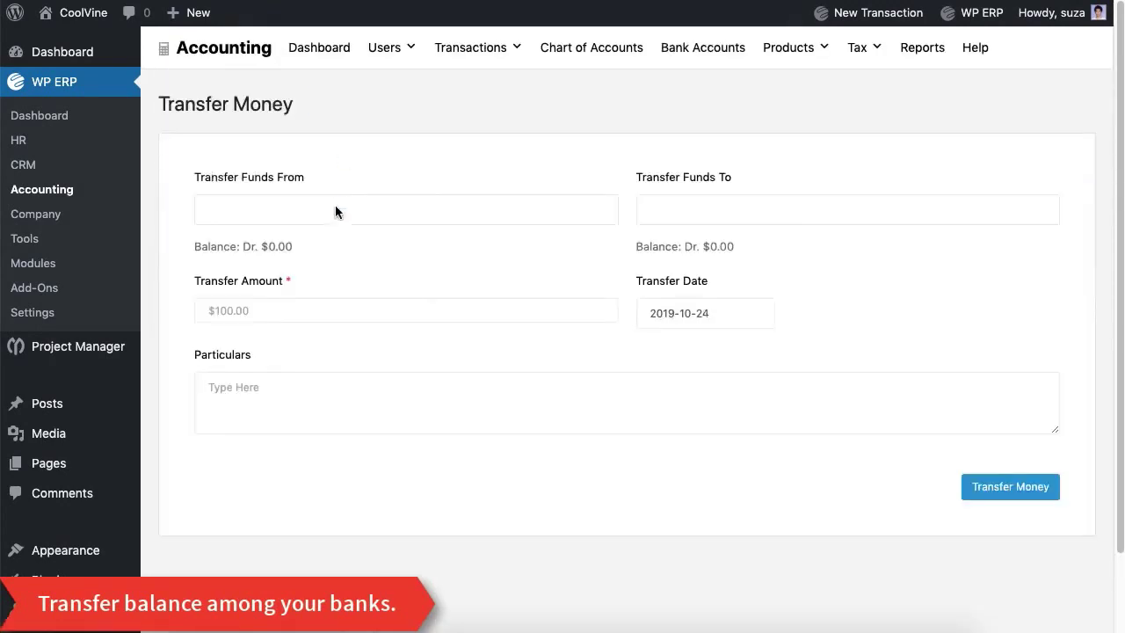
left_click(337, 209)
left_click(330, 241)
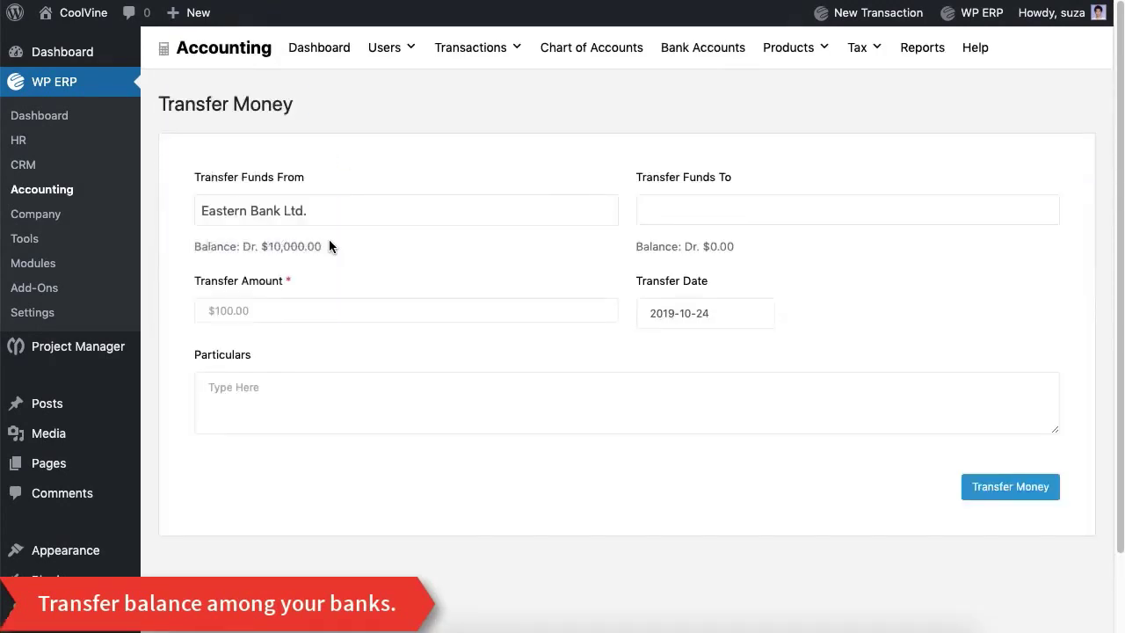
left_click(678, 213)
left_click(695, 239)
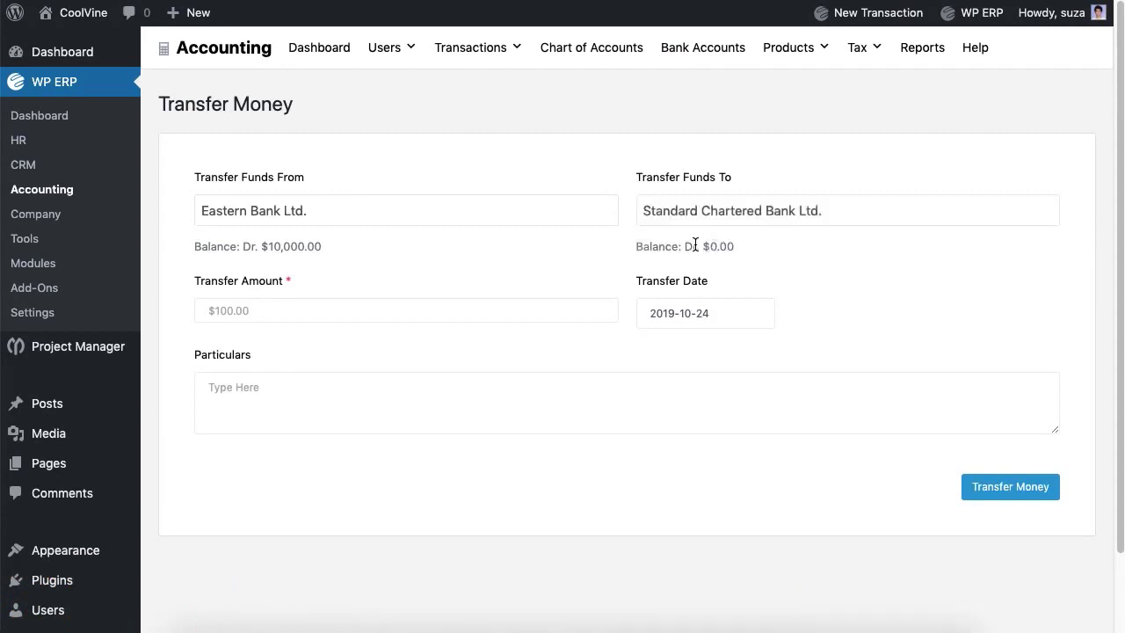
left_click(418, 315)
type("1000")
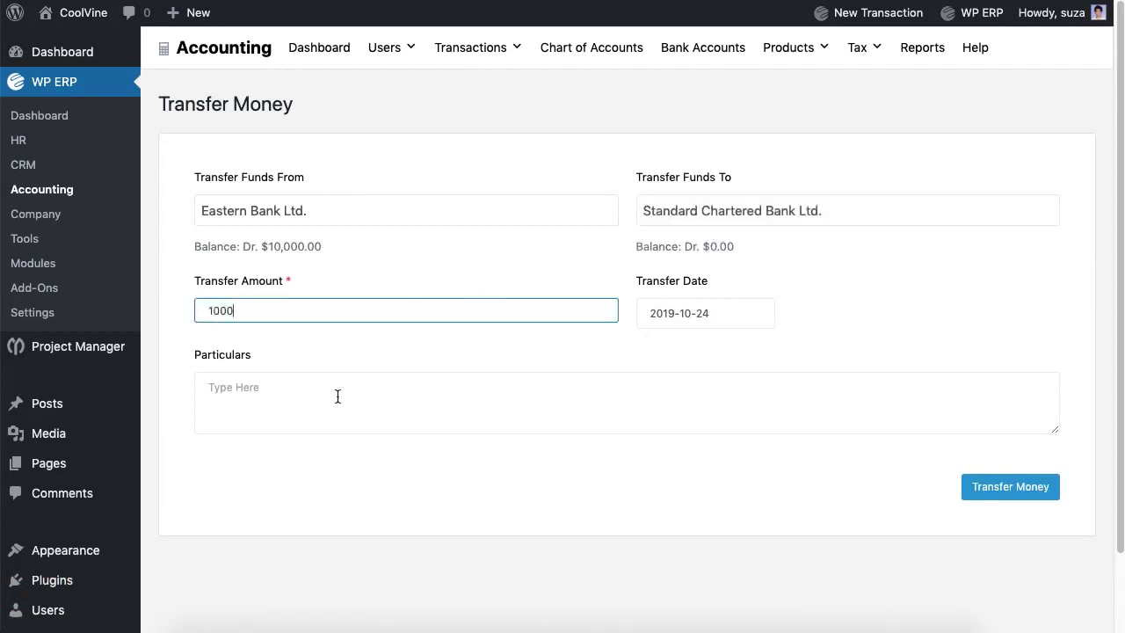
left_click(337, 397)
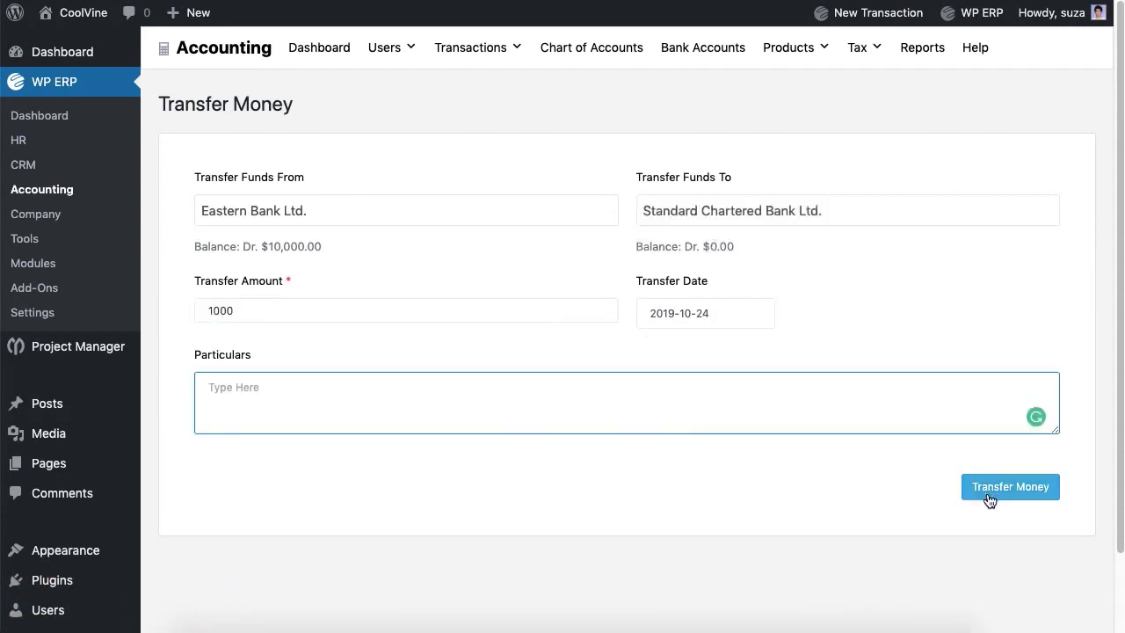
left_click(989, 498)
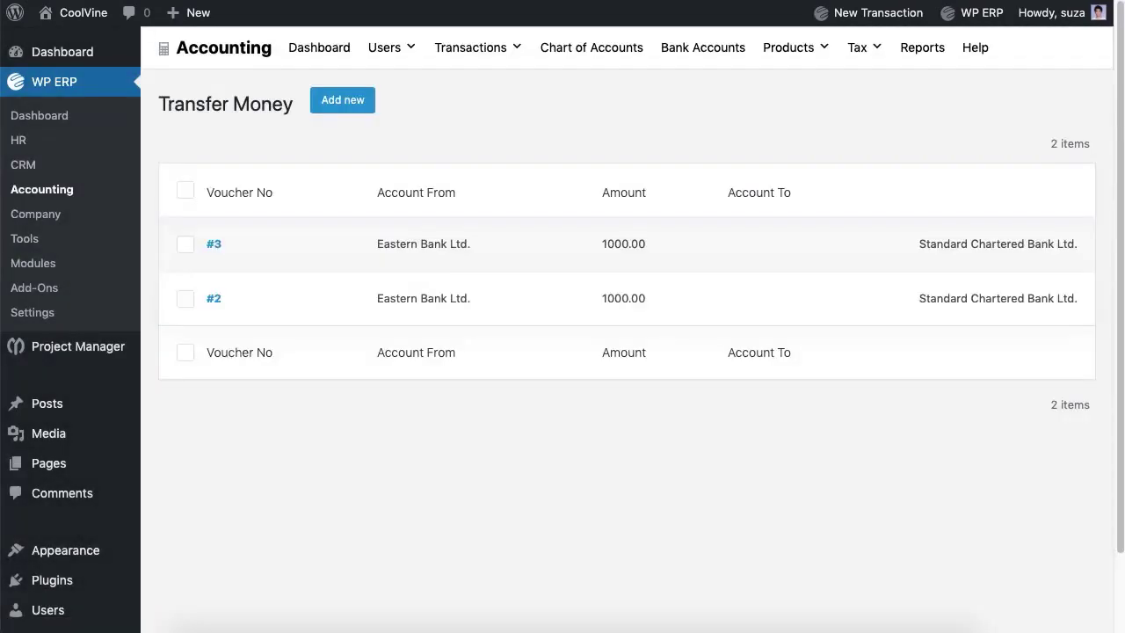
left_click(480, 53)
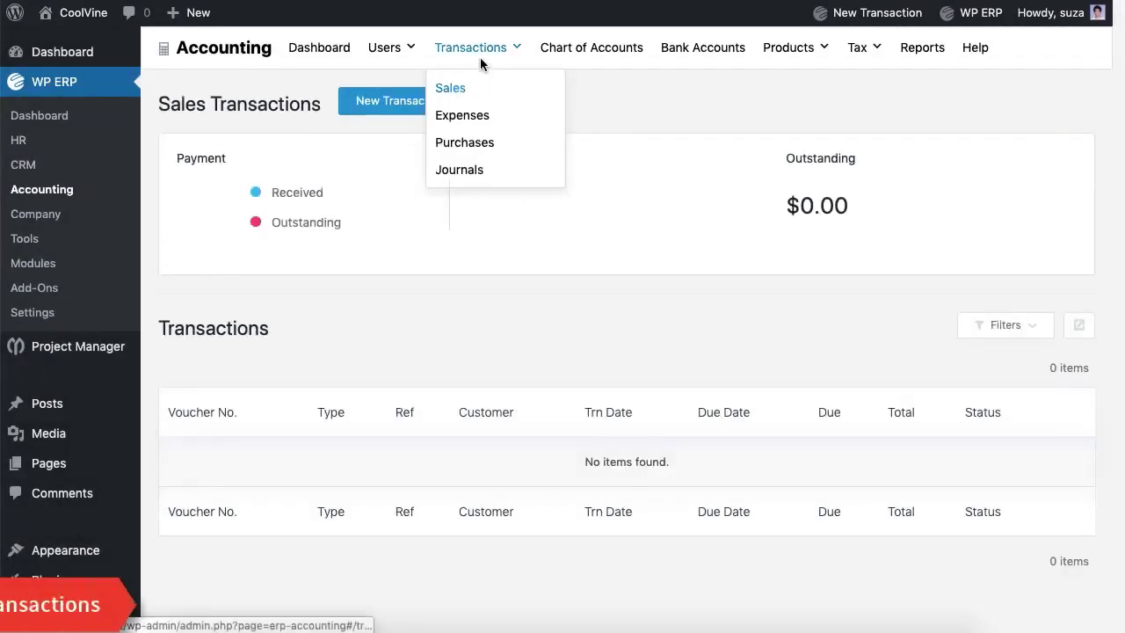
Step: Start a new purchase for the vendor with reference number 1
left_click(463, 145)
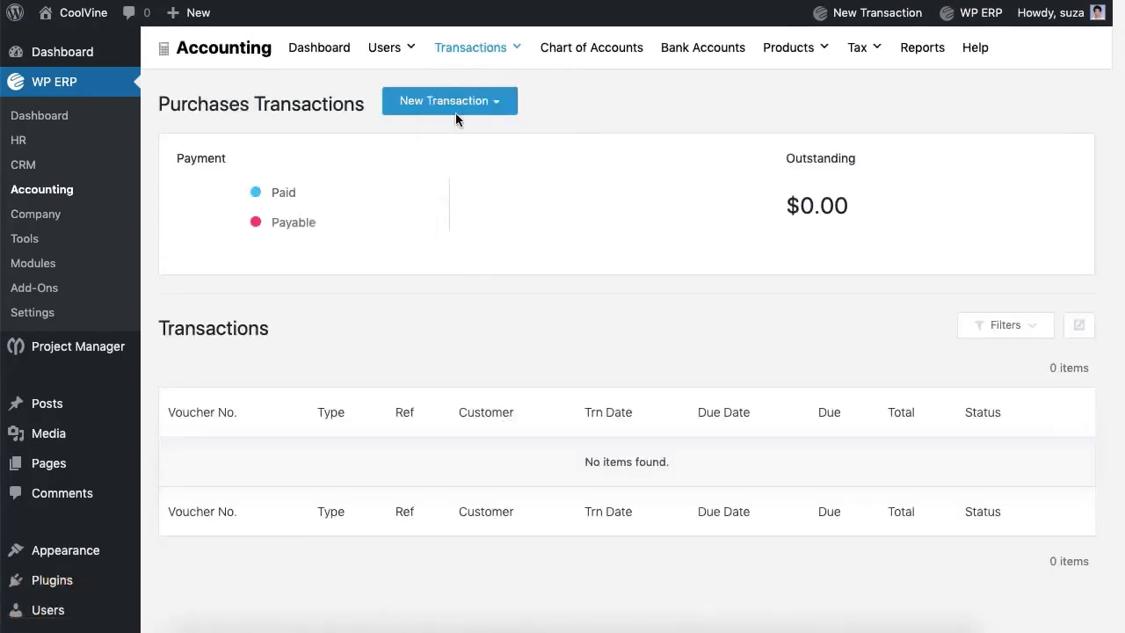
left_click(456, 116)
left_click(453, 145)
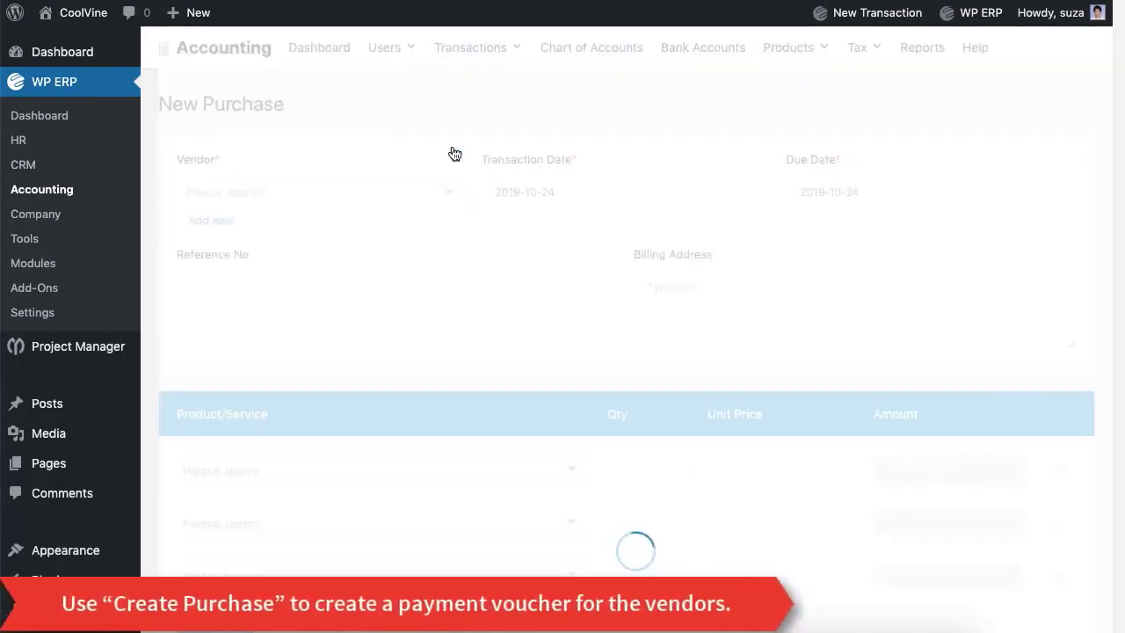
left_click(408, 208)
left_click(393, 227)
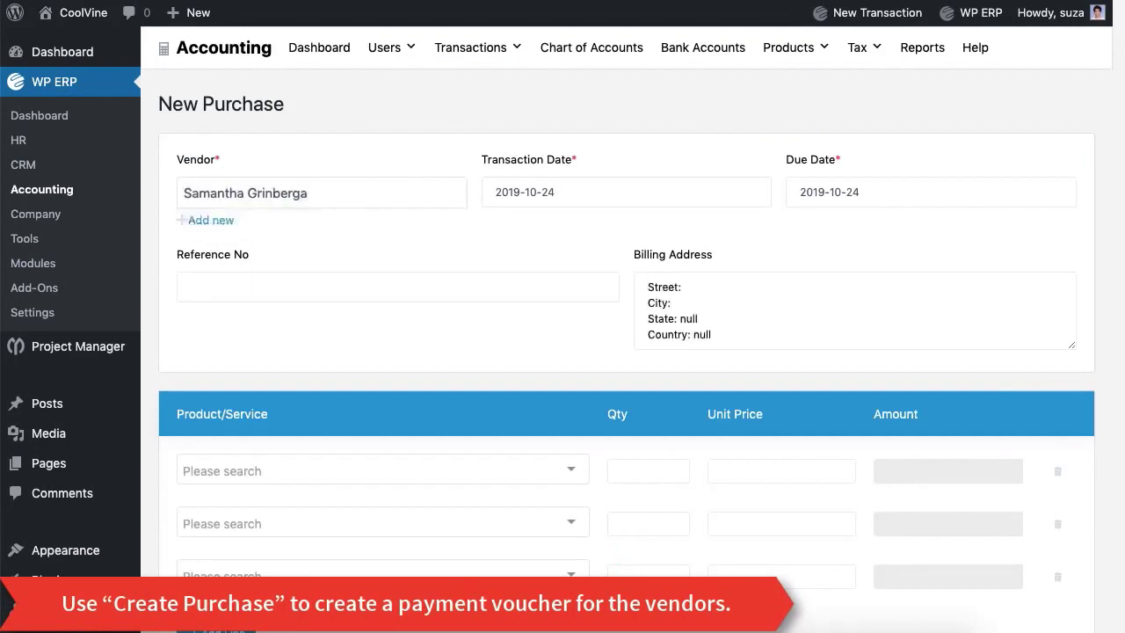
left_click(396, 287)
type("1")
Step: Add 8 I Phone X, remove empty rows, add particulars, and save the $8,000.00 purchase
left_click(414, 471)
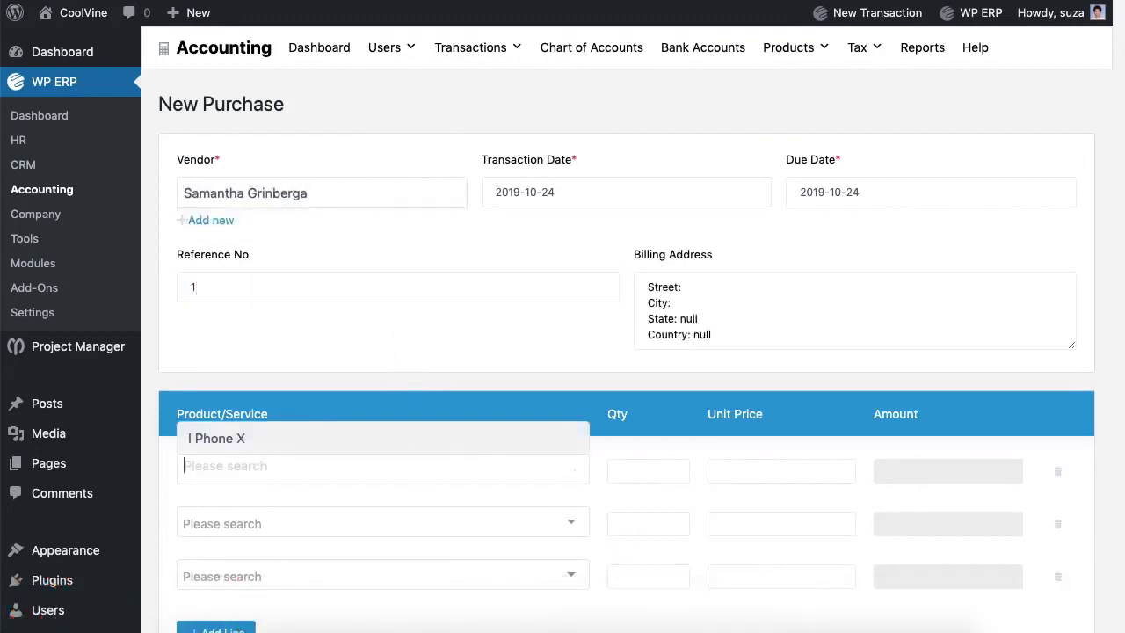
left_click(432, 444)
left_click(649, 471)
key("BackSpace")
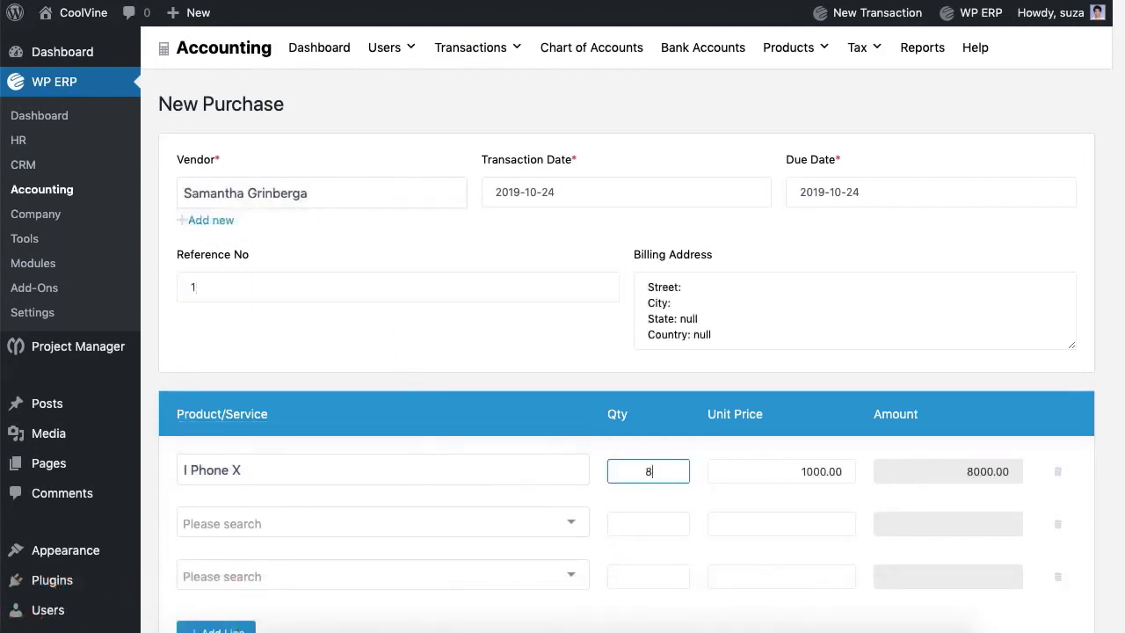
left_click(1054, 524)
left_click(1054, 524)
scroll(533, 530, "down", 2)
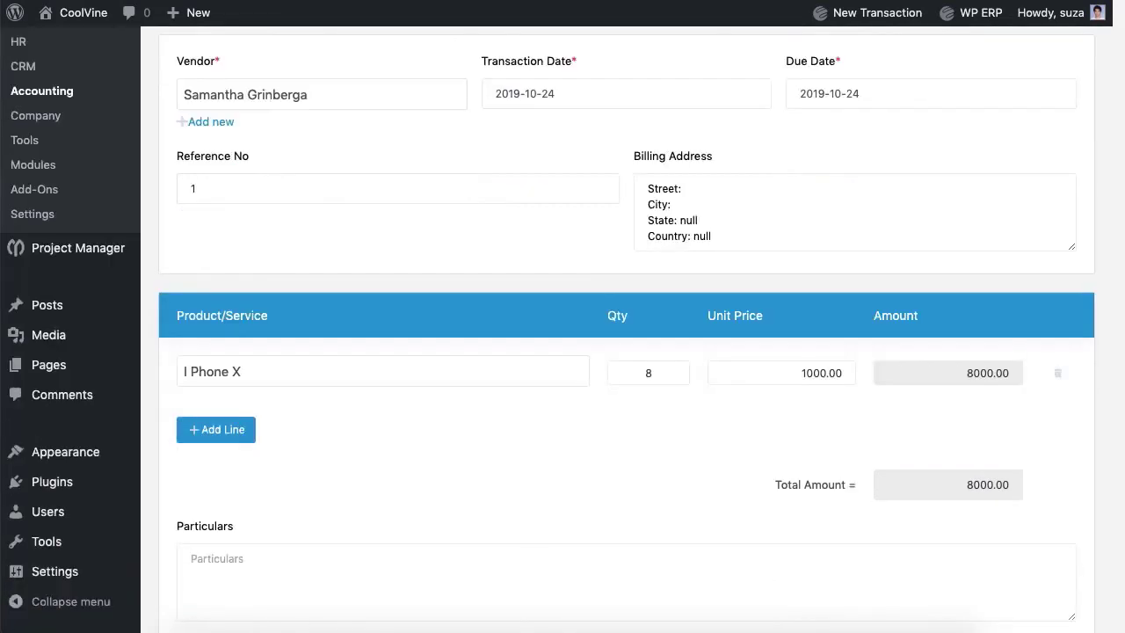
left_click(615, 581)
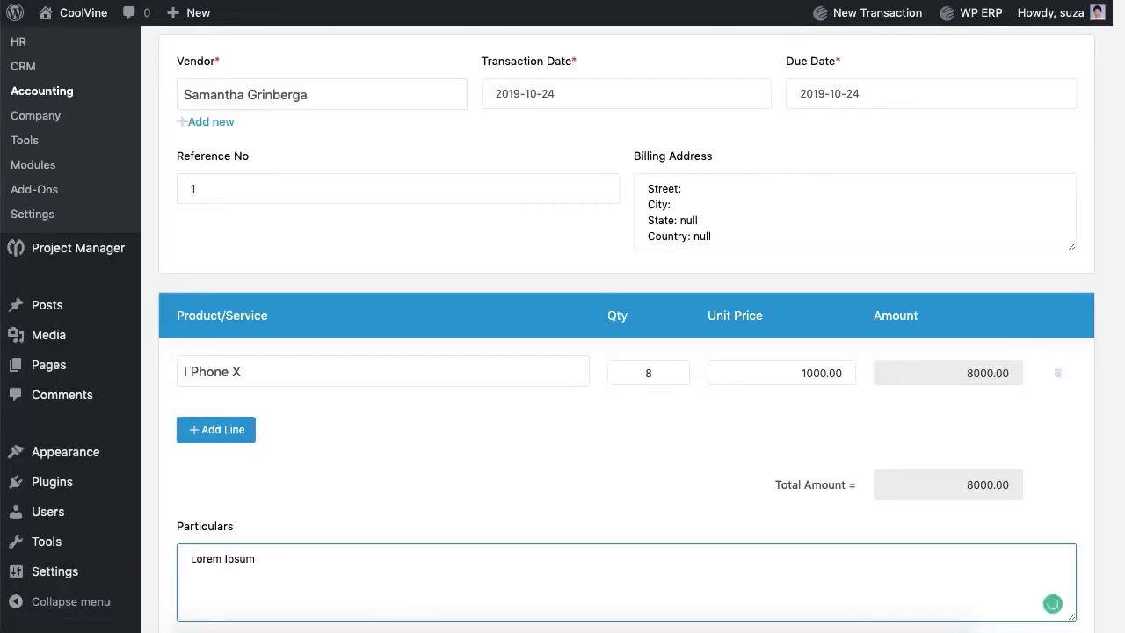
scroll(599, 470, "down", 5)
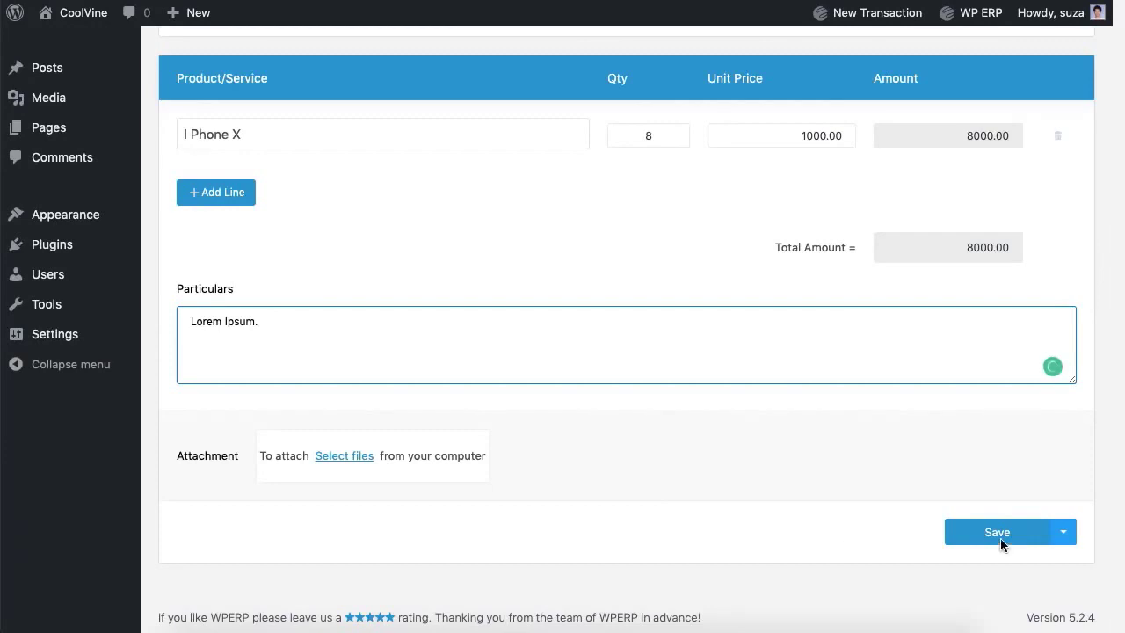
left_click(1000, 538)
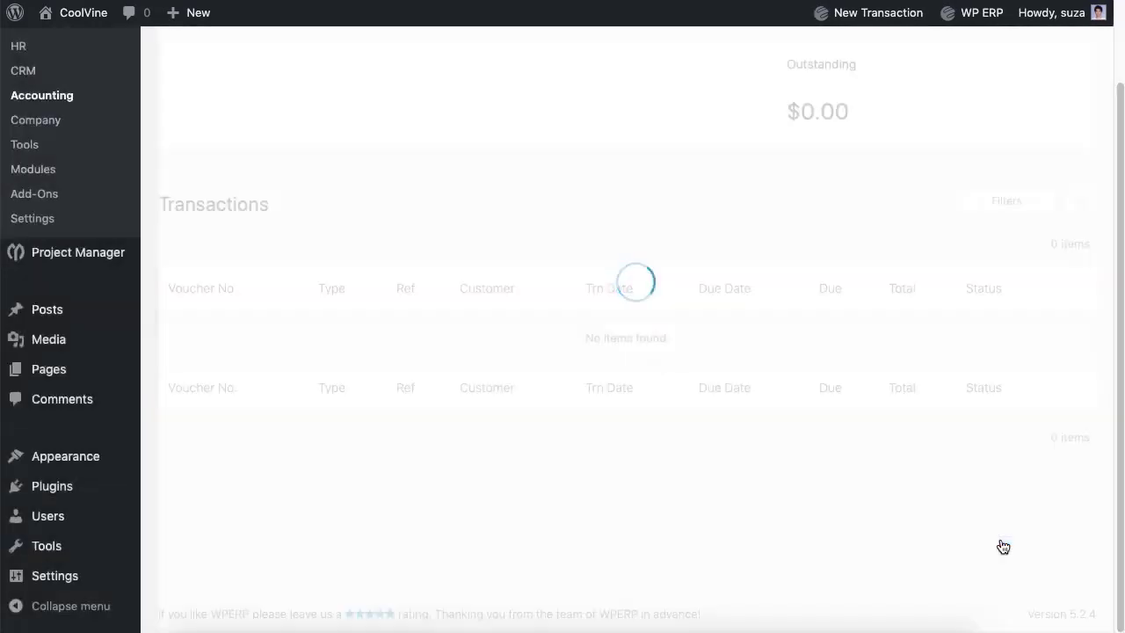
scroll(1003, 547, "up", 2)
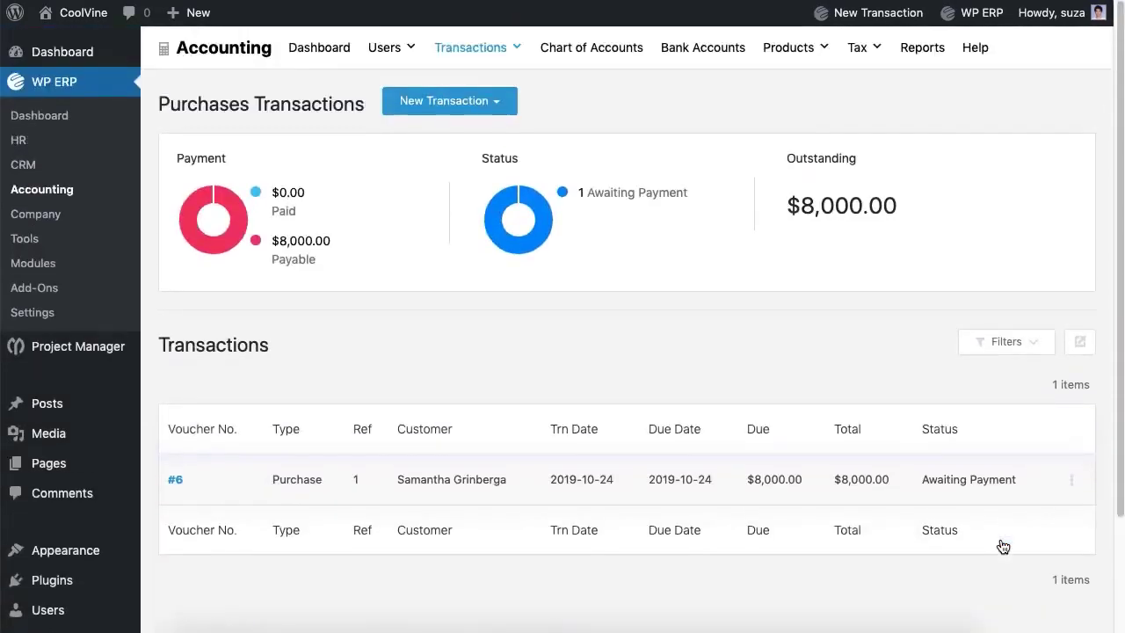
Step: Start a Pay Purchase for the vendor, paying by bank from Eastern Bank Ltd
left_click(492, 104)
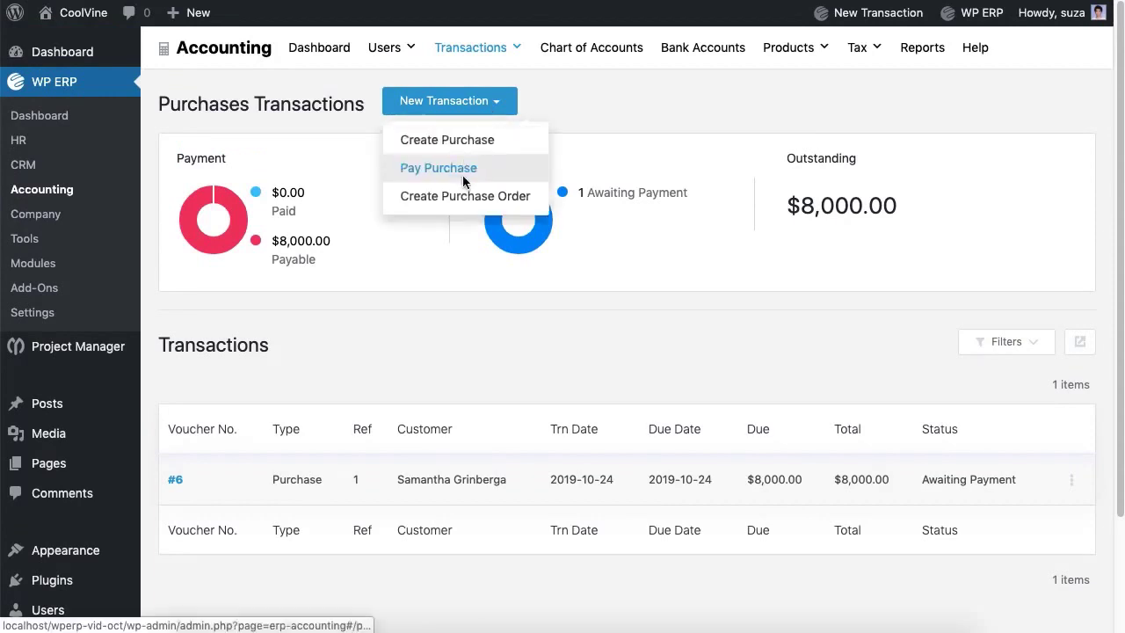
left_click(465, 168)
left_click(446, 198)
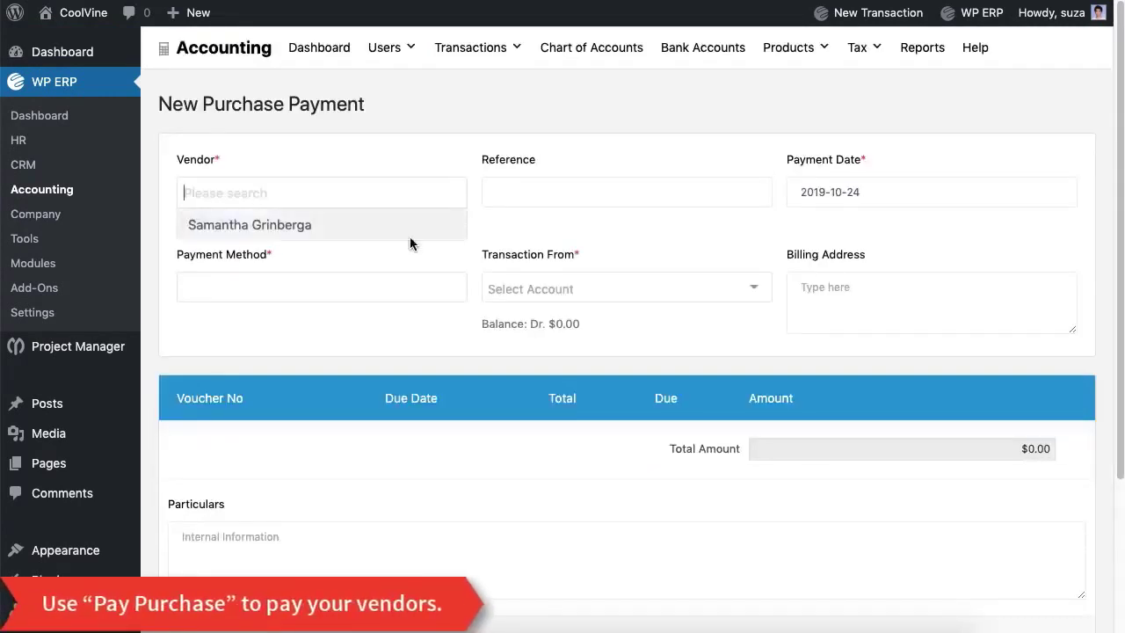
left_click(409, 234)
left_click(405, 288)
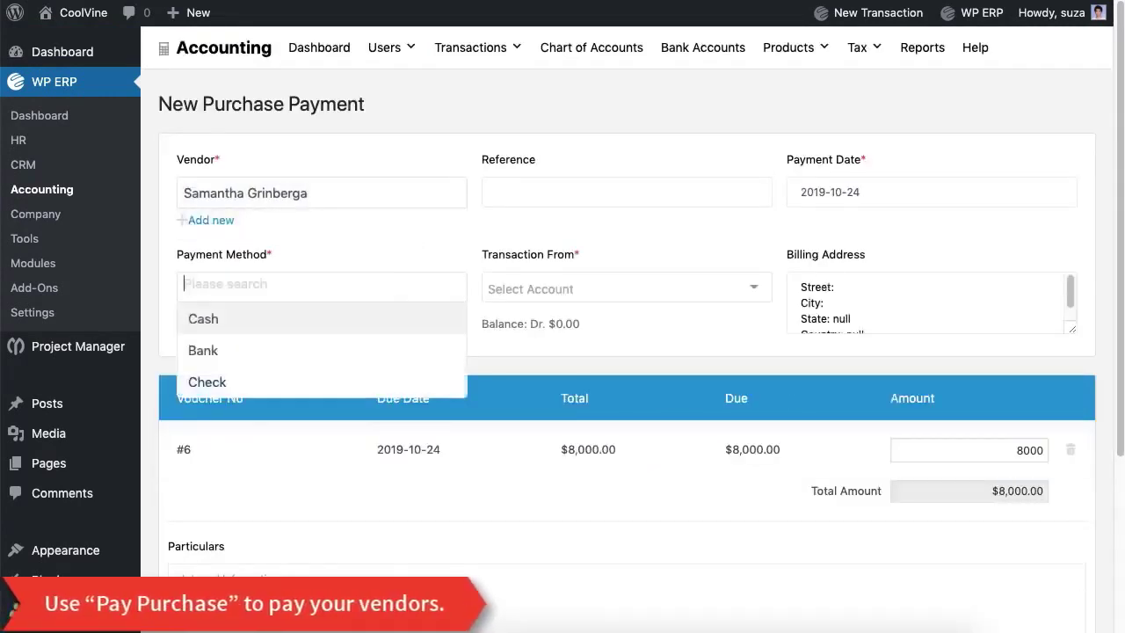
left_click(377, 350)
left_click(531, 297)
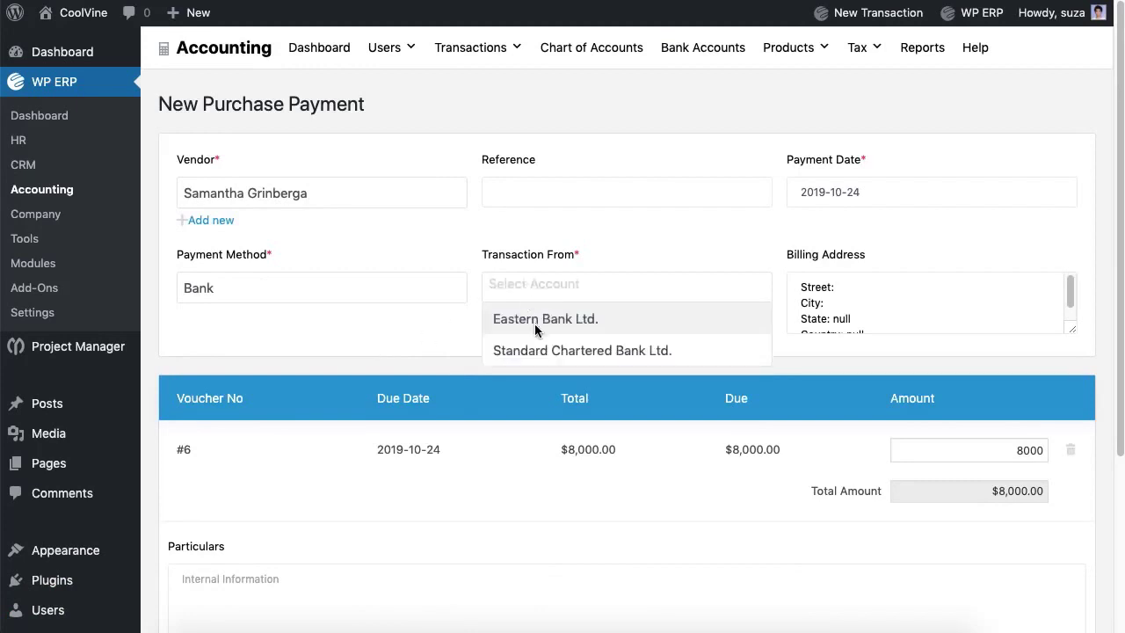
left_click(535, 320)
Step: Add payment particulars and save the $8,000.00 purchase payment
scroll(534, 324, "down", 5)
left_click(615, 356)
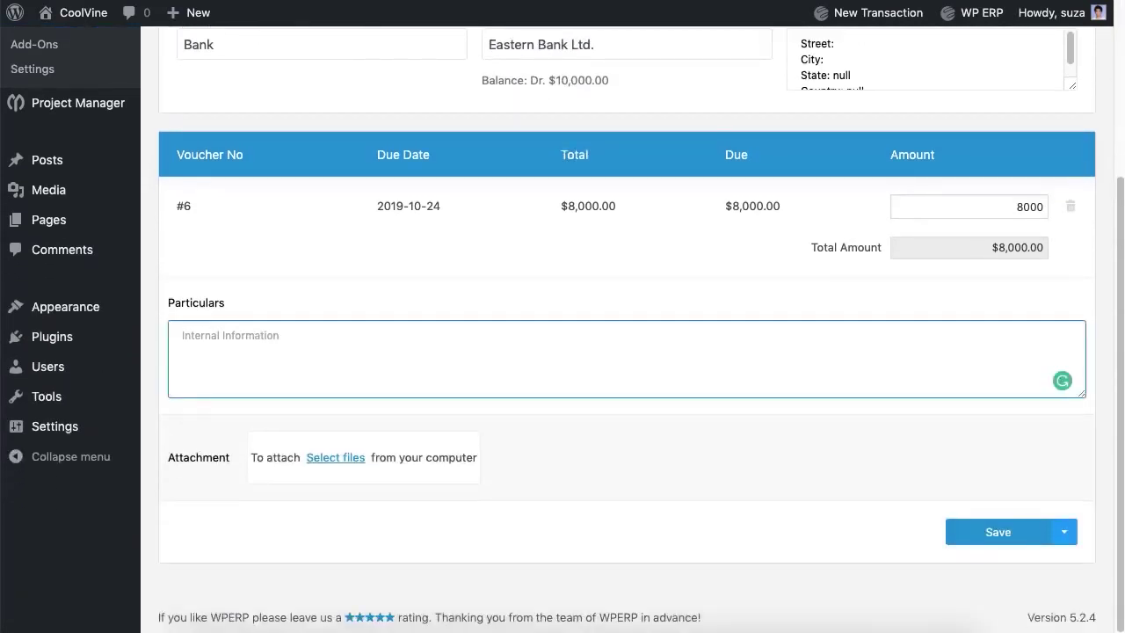
type("Lorem Ipsum.")
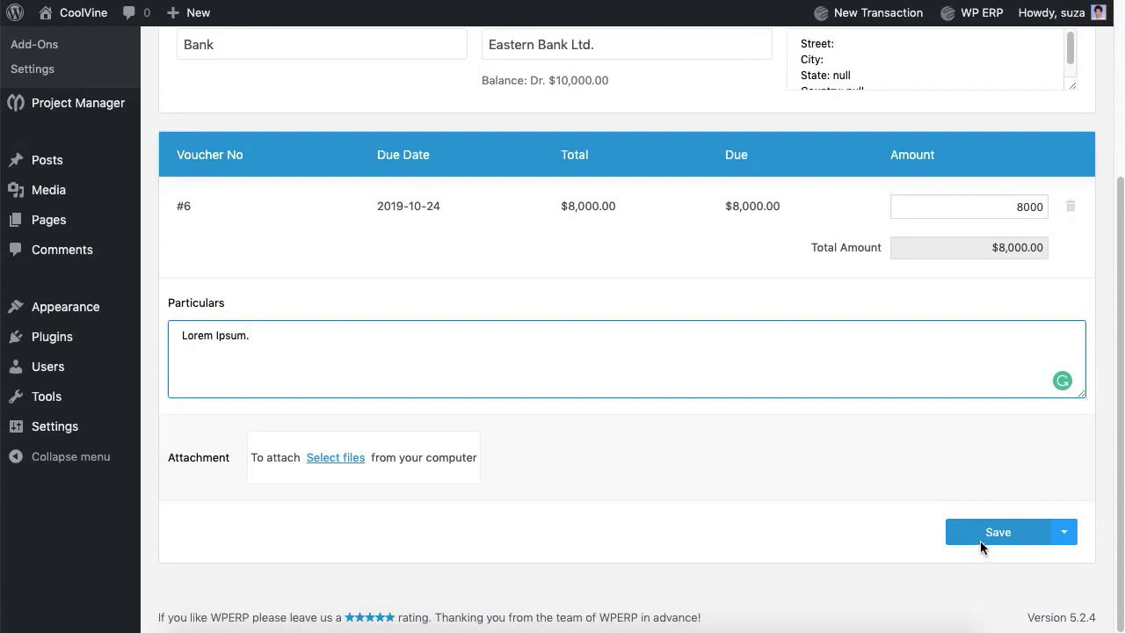
left_click(998, 532)
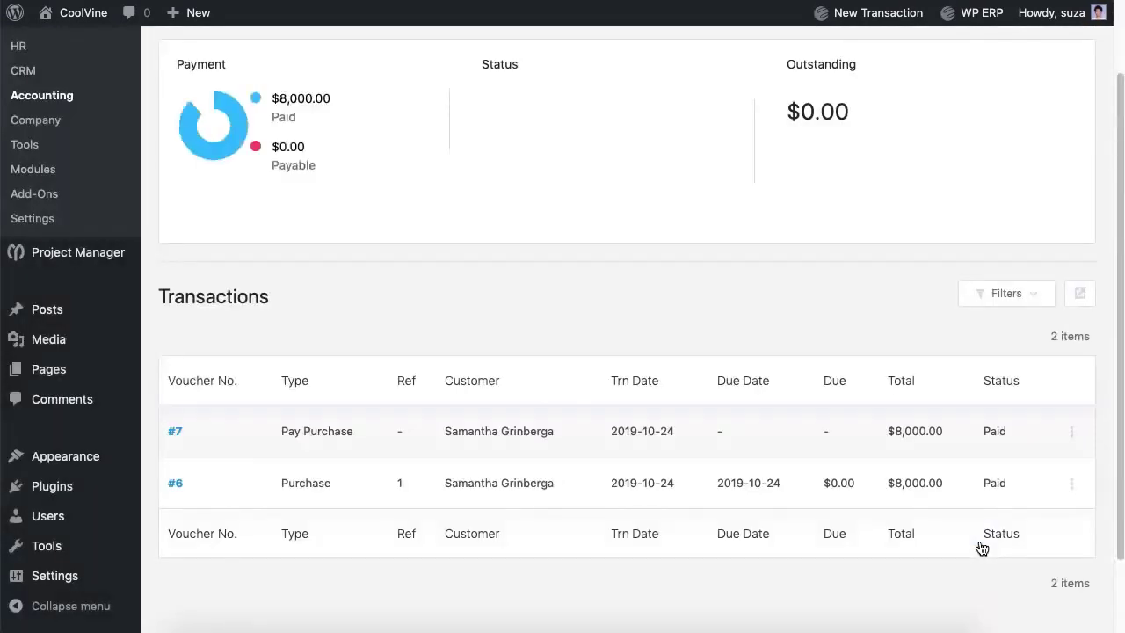
scroll(982, 549, "up", 2)
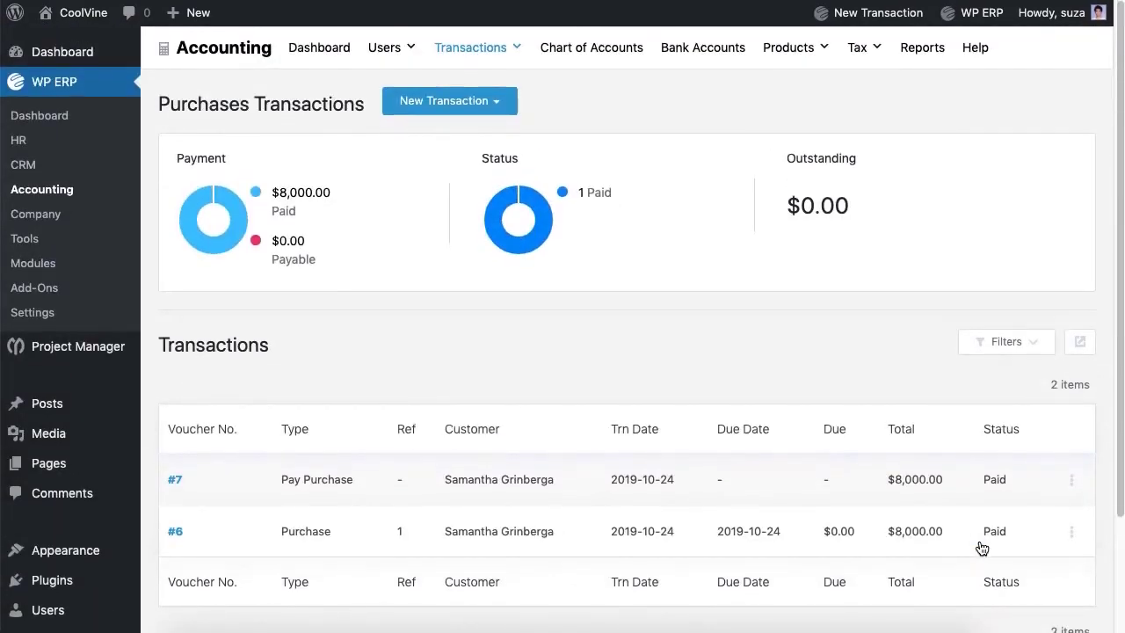
Step: View the Create Purchase Order form, then move to the empty Sales Transactions page
left_click(443, 113)
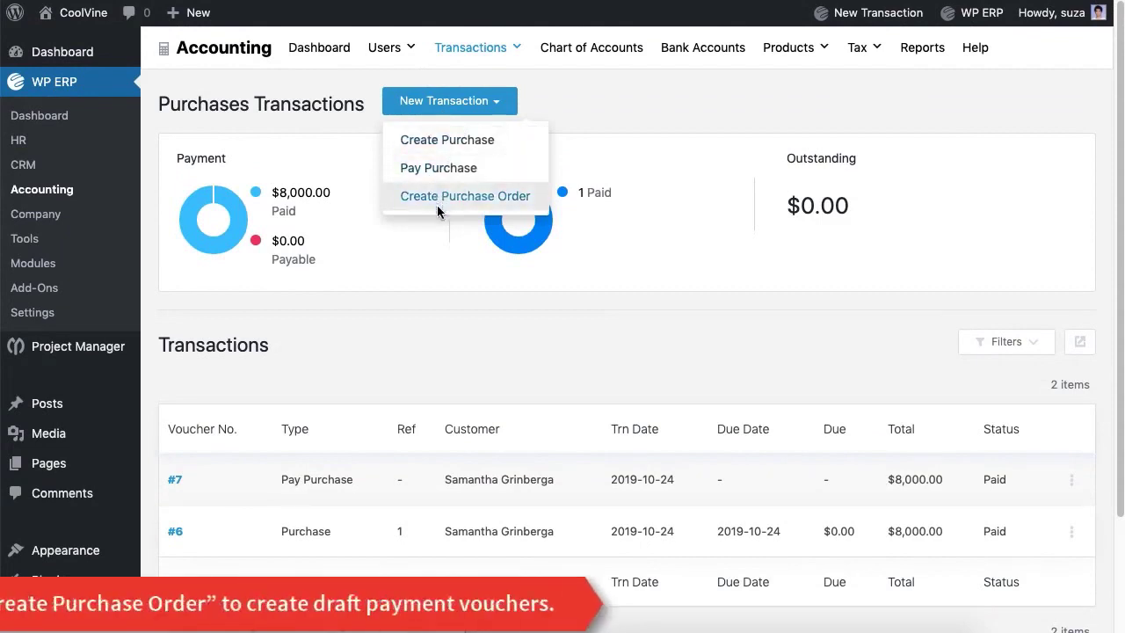
left_click(437, 205)
scroll(439, 214, "down", 5)
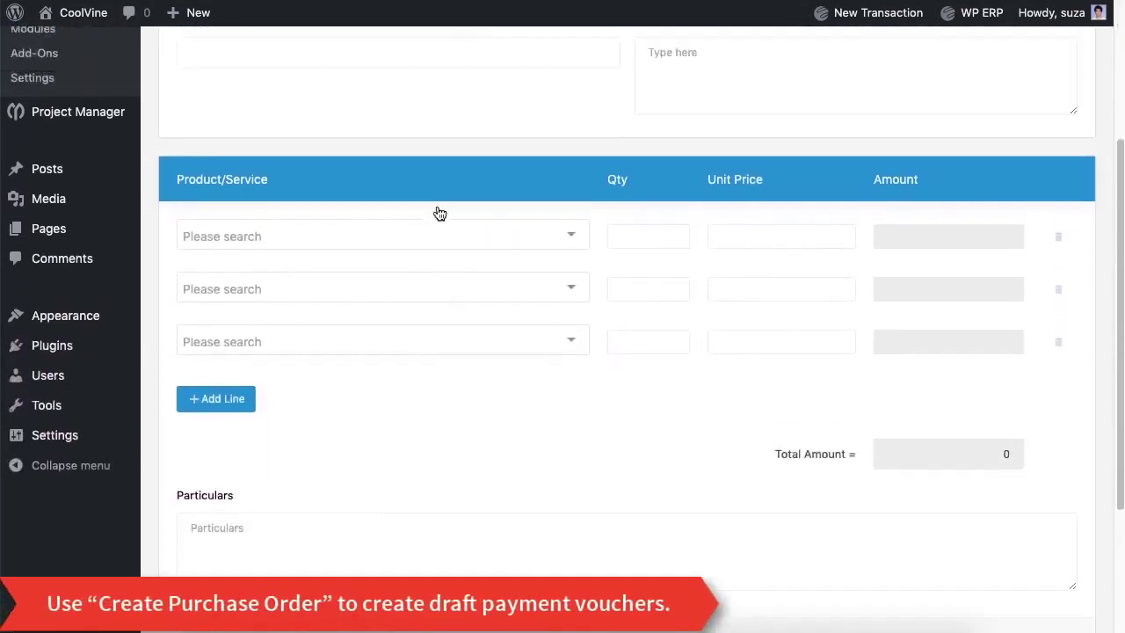
scroll(439, 211, "up", 5)
mouse_move(485, 56)
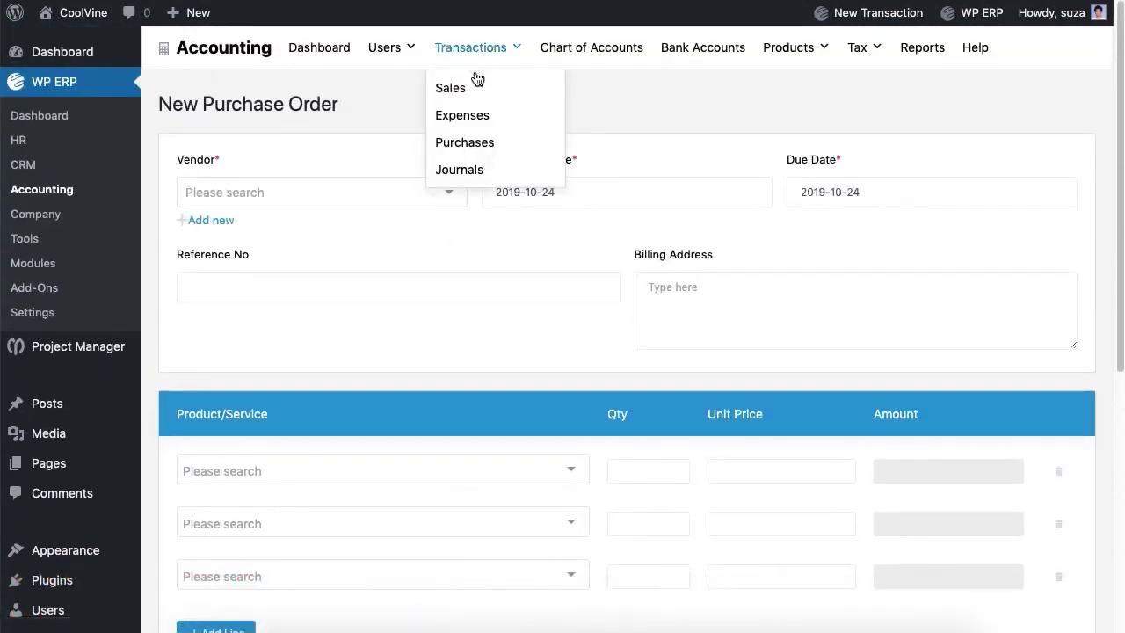
left_click(456, 94)
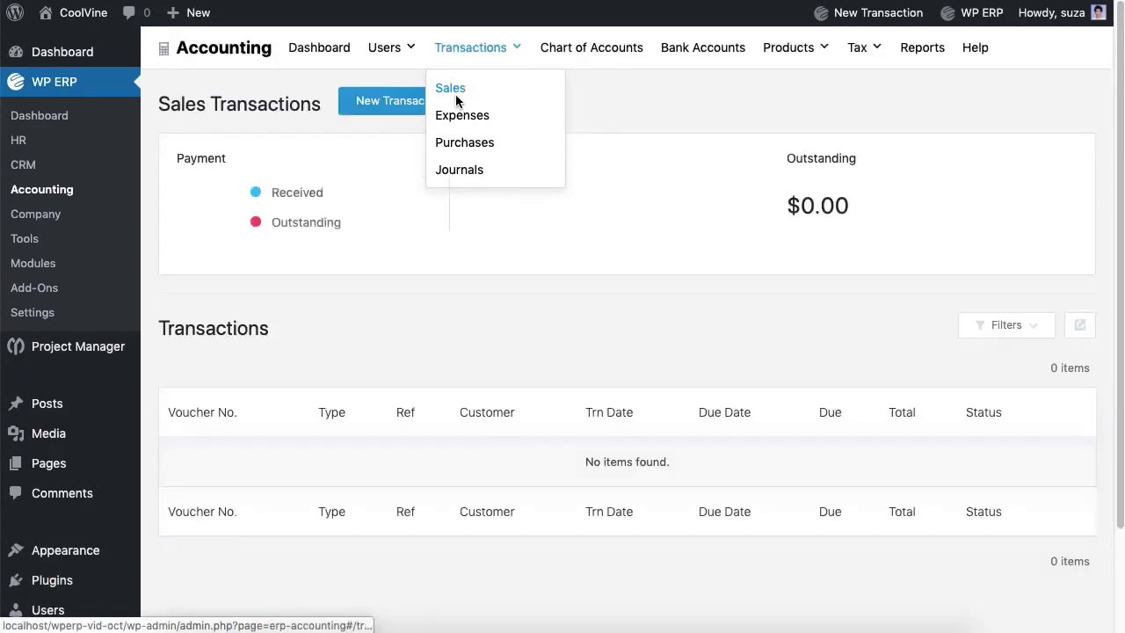
left_click(435, 107)
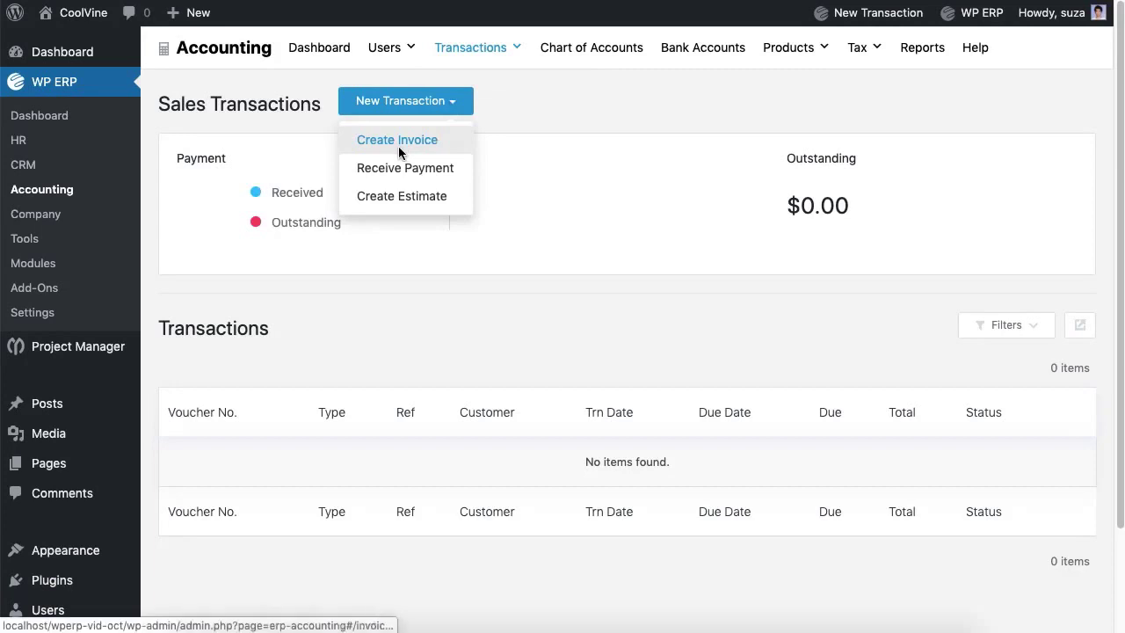
Step: Create an invoice for the customer with 7 I Phone X, removing empty product lines
left_click(398, 144)
left_click(387, 192)
left_click(345, 227)
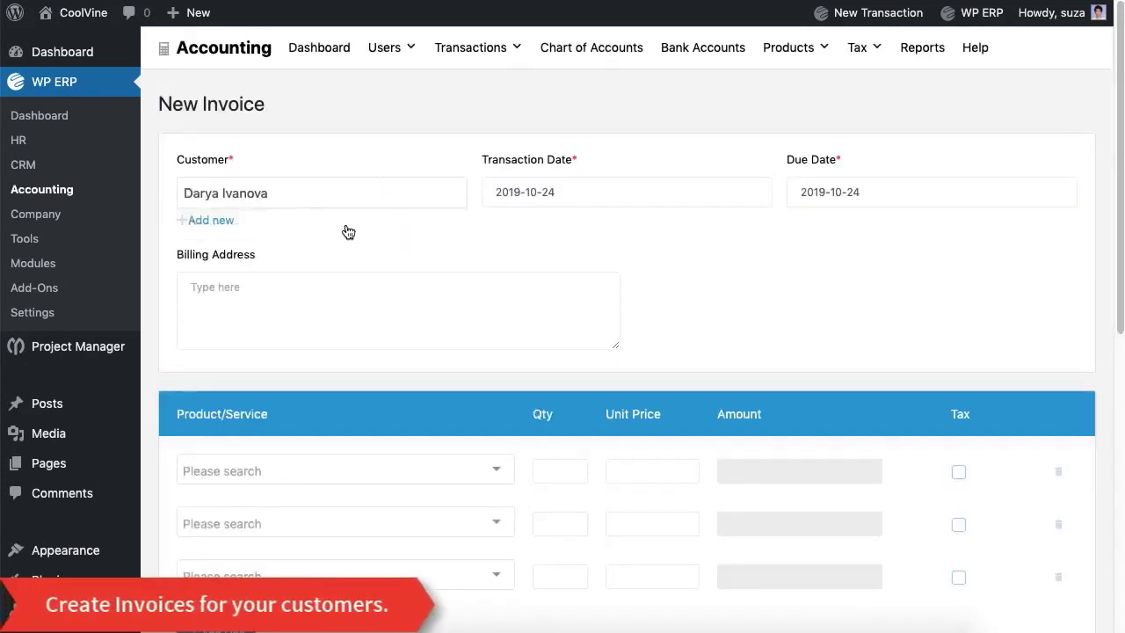
scroll(375, 407, "down", 2)
left_click(391, 388)
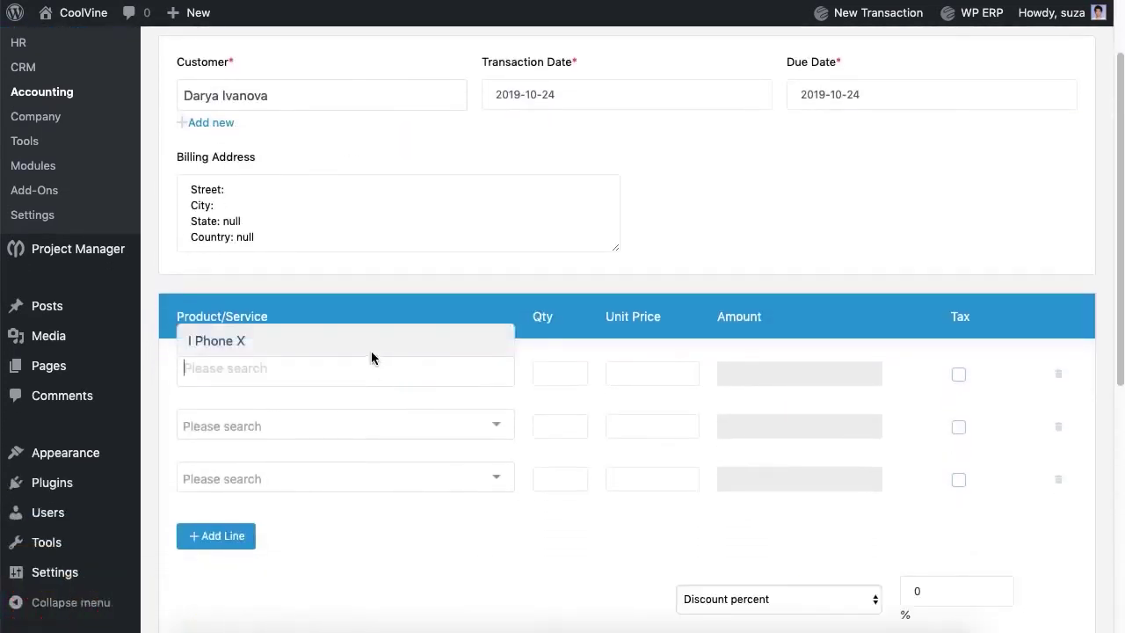
left_click(370, 345)
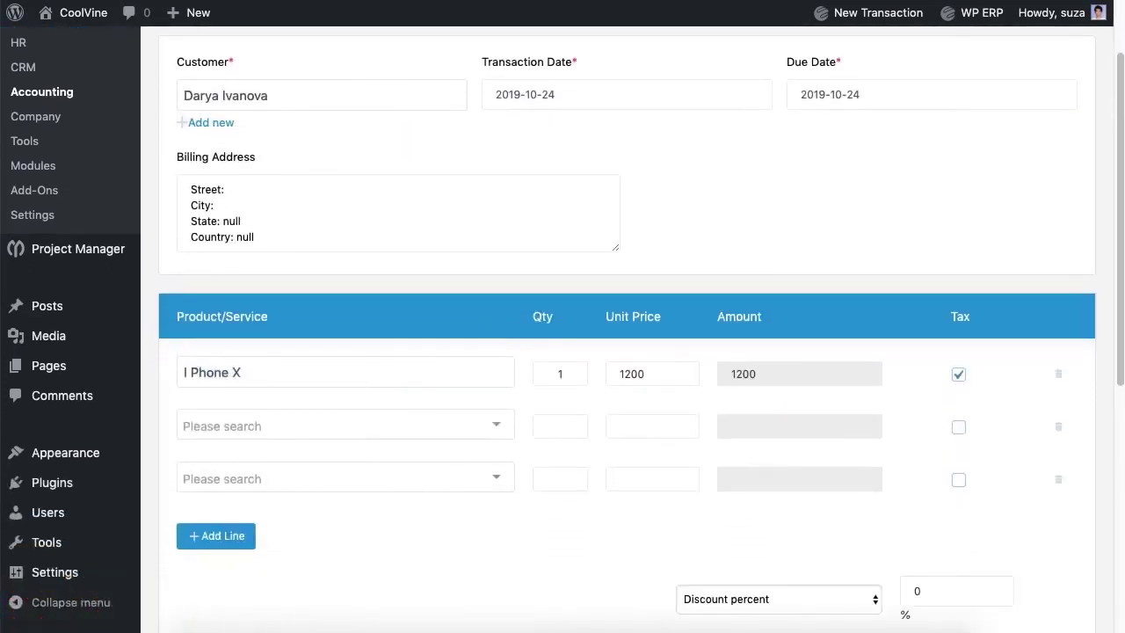
left_click(1059, 431)
left_click(1059, 430)
Step: Add particulars and save invoice #8 totalling $8,820.00 with California tax
scroll(596, 457, "down", 5)
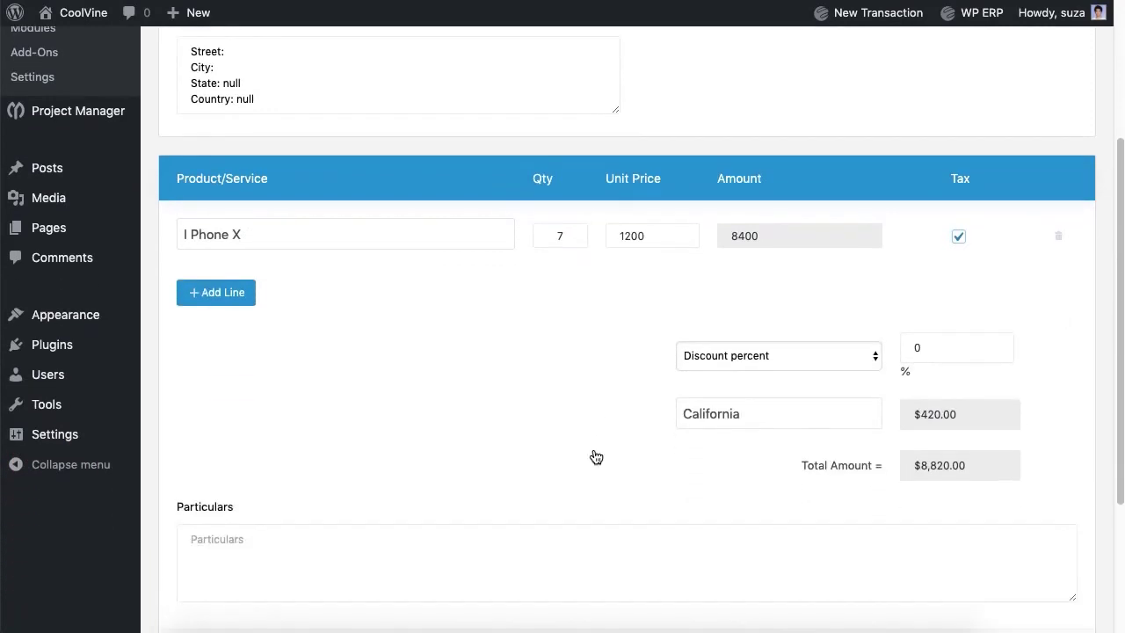
left_click(595, 455)
type("Lorem Ipsum.")
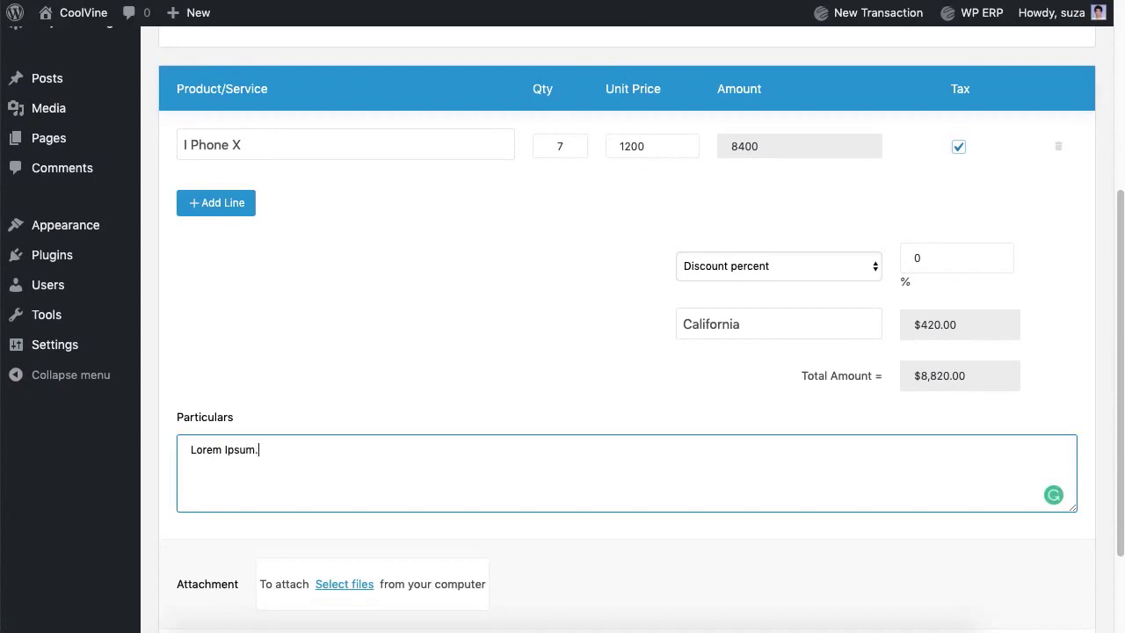
scroll(932, 553, "down", 3)
left_click(1002, 538)
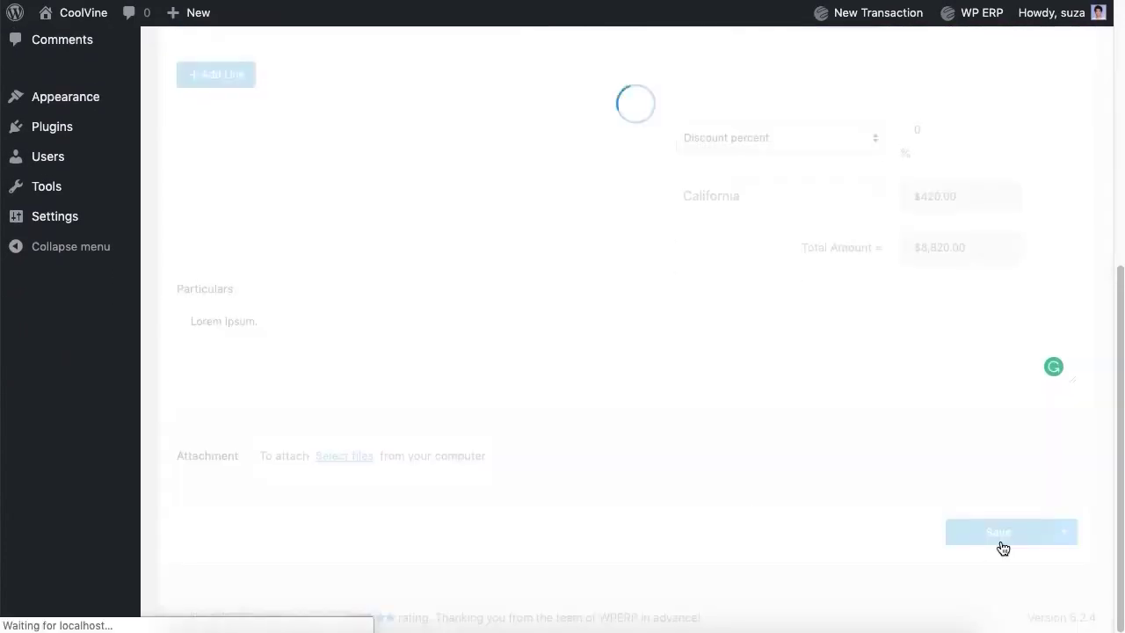
scroll(888, 449, "up", 3)
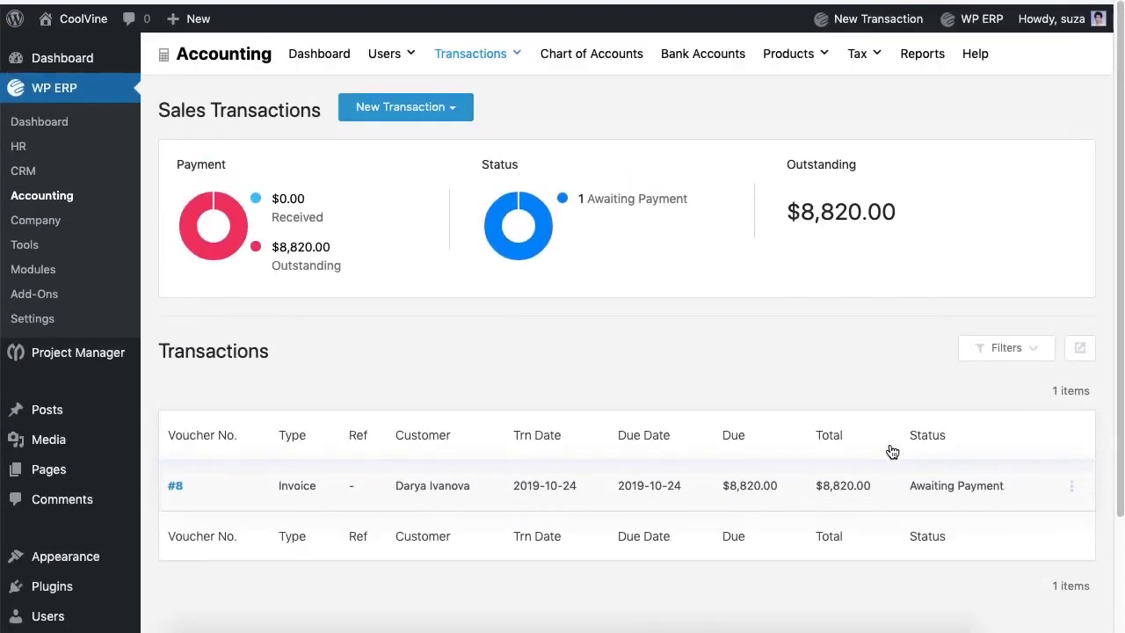
left_click(424, 111)
Step: Start receiving a payment from the invoice's customer with reference 2
left_click(408, 168)
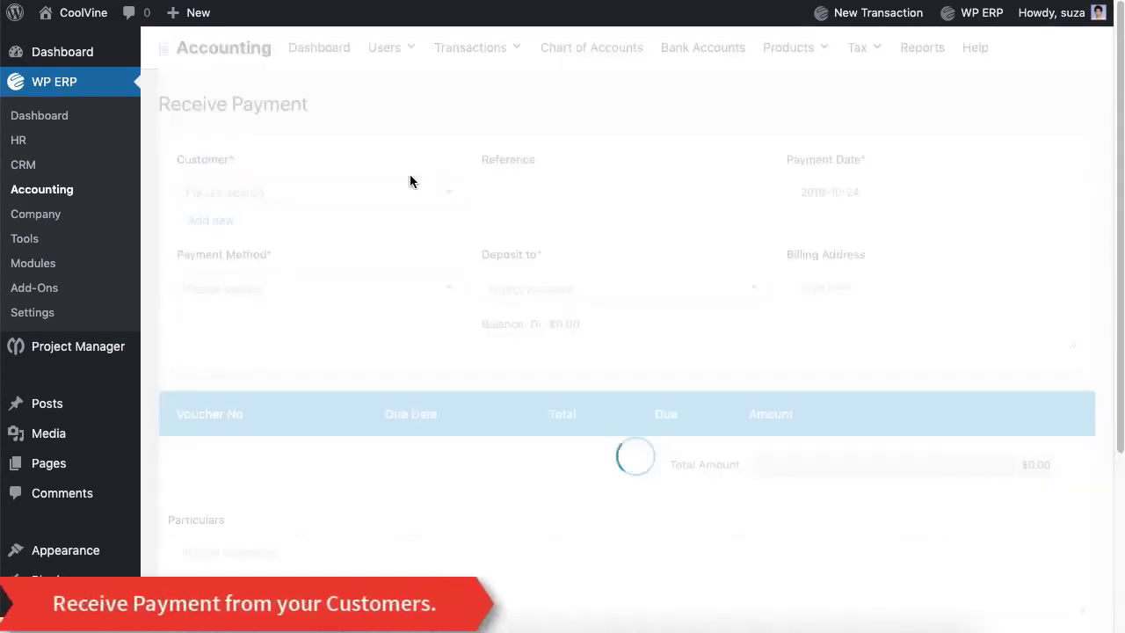
left_click(413, 208)
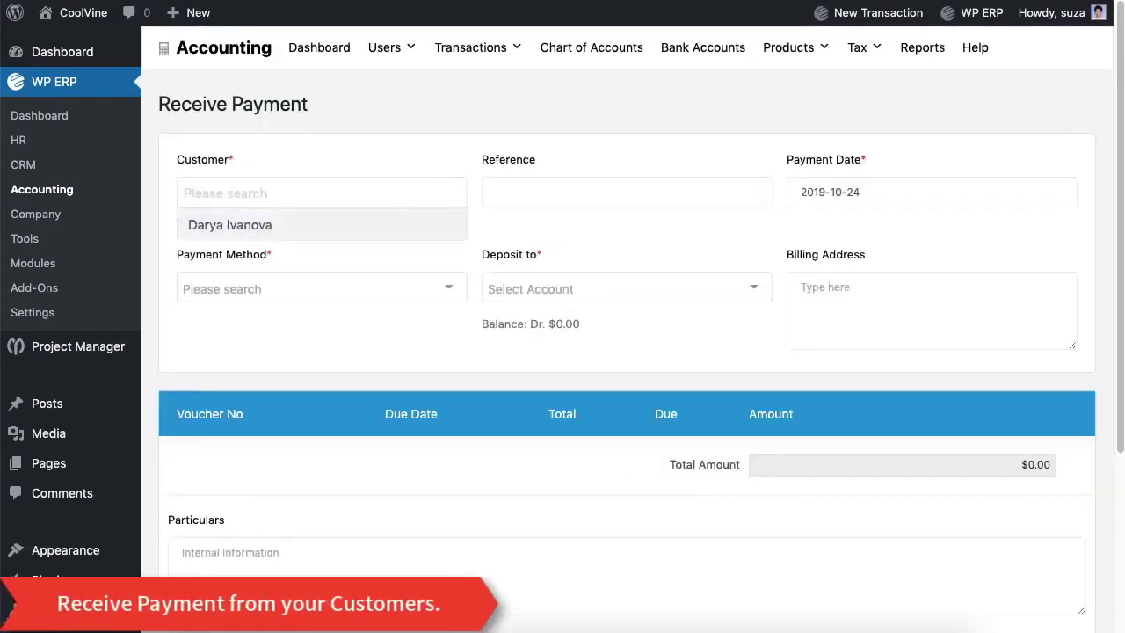
left_click(400, 220)
left_click(627, 192)
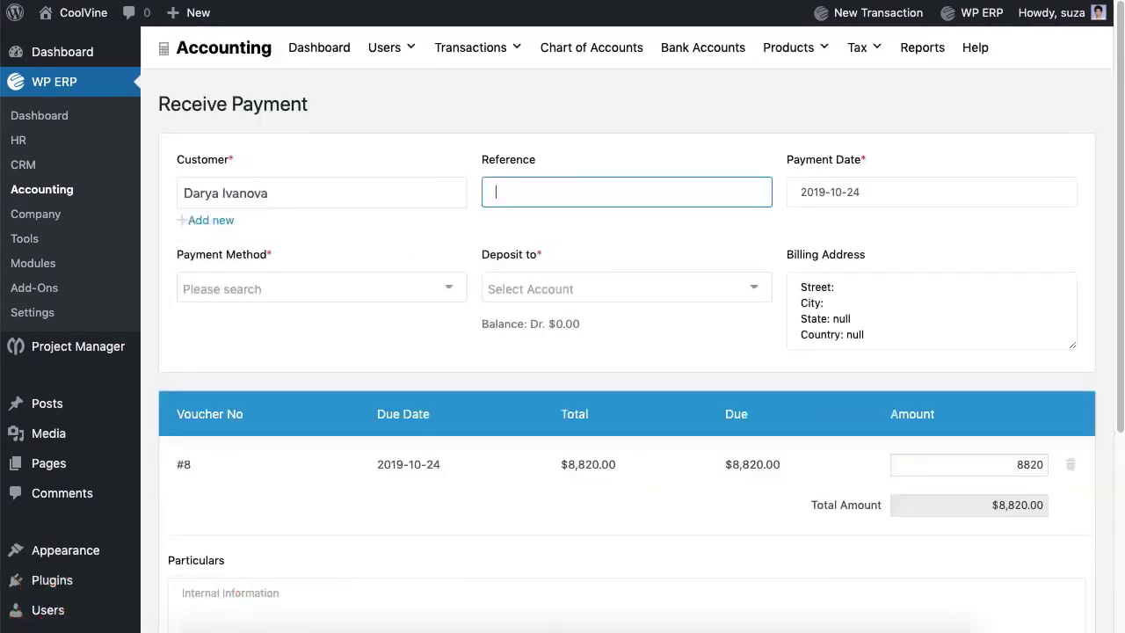
type("2")
Step: Deposit the payment by bank into Eastern Bank Ltd. with a 'Lorem' note and save
left_click(396, 287)
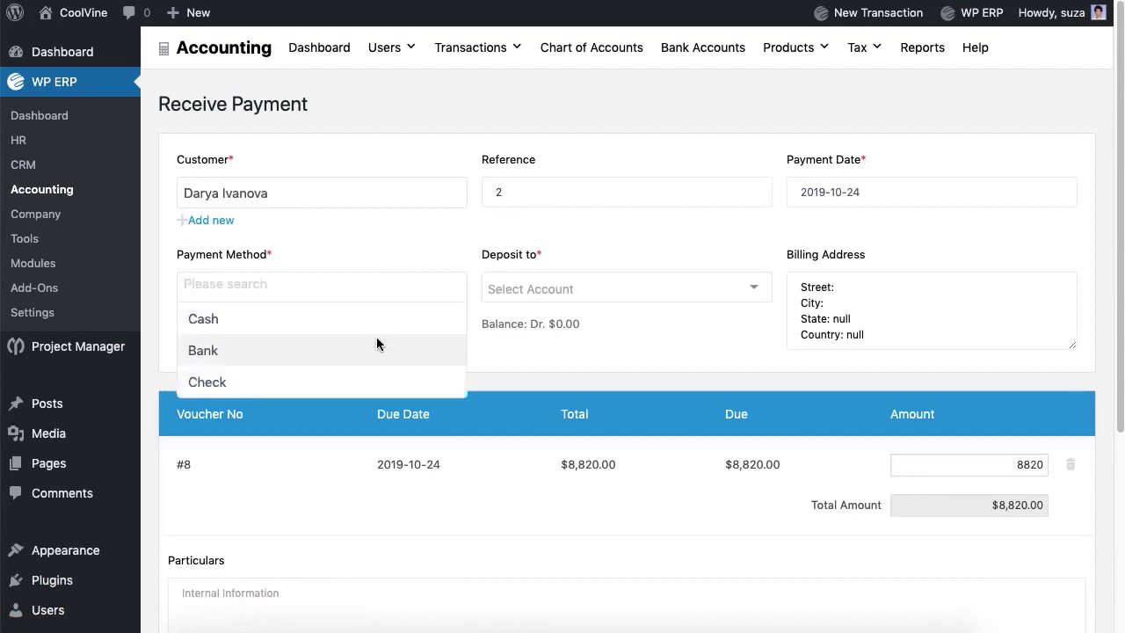
left_click(376, 346)
left_click(565, 304)
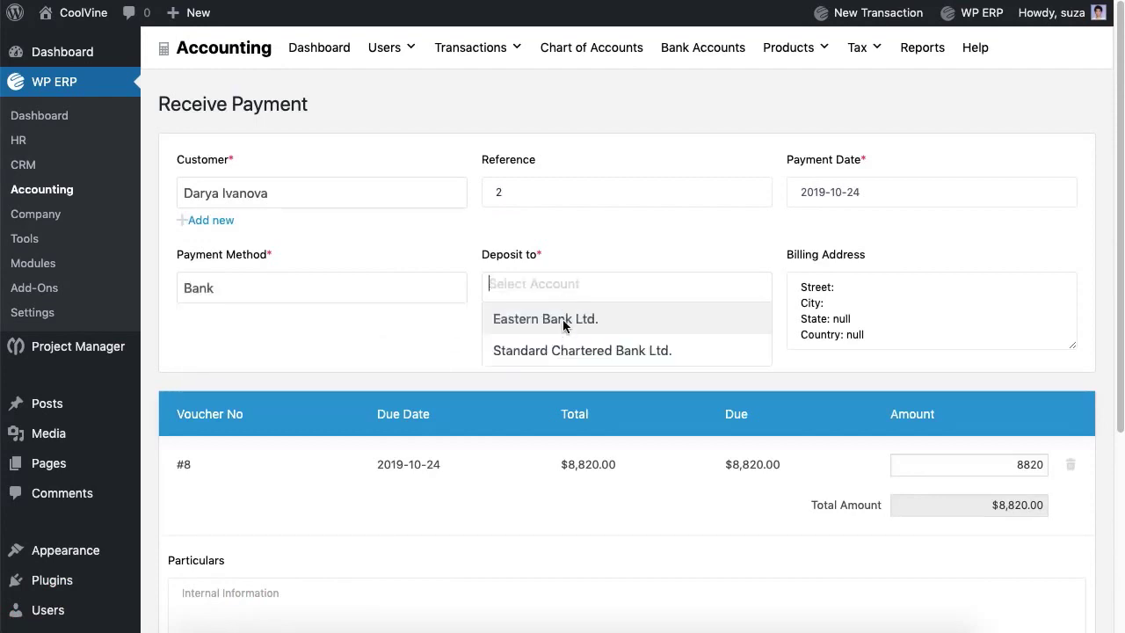
left_click(562, 325)
scroll(563, 352, "down", 5)
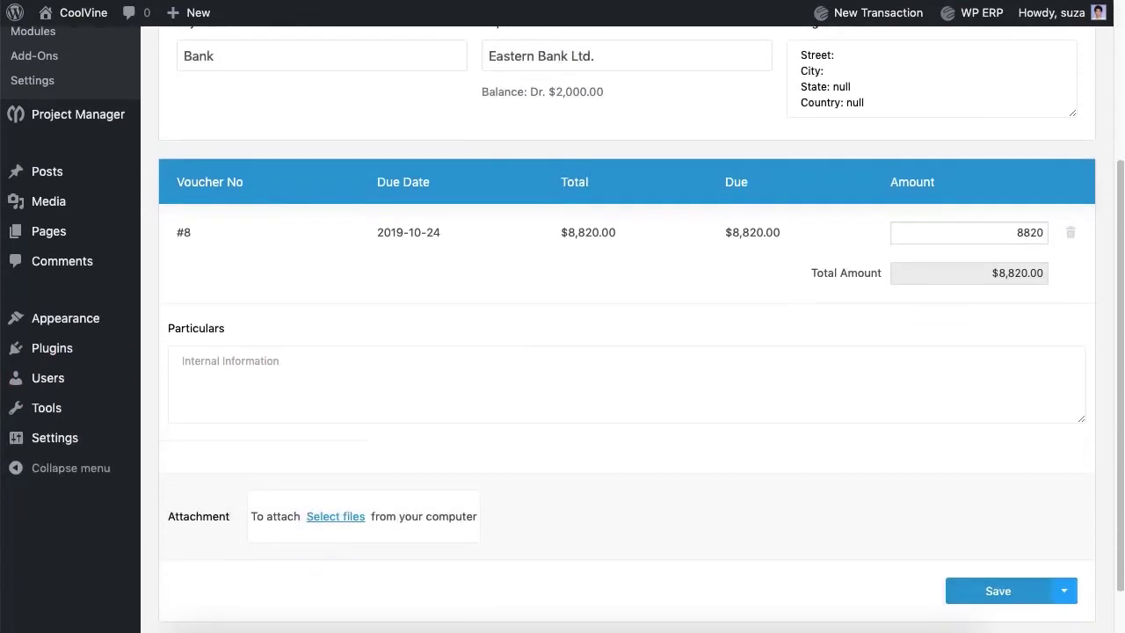
left_click(615, 384)
type("Lorem Ipsum.")
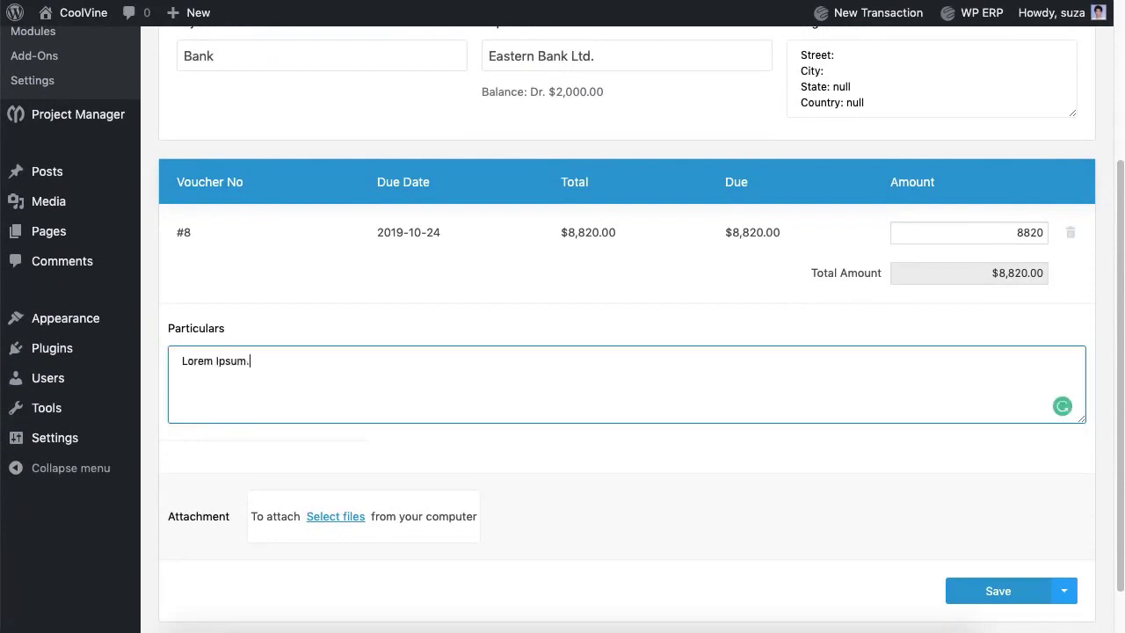
left_click(998, 589)
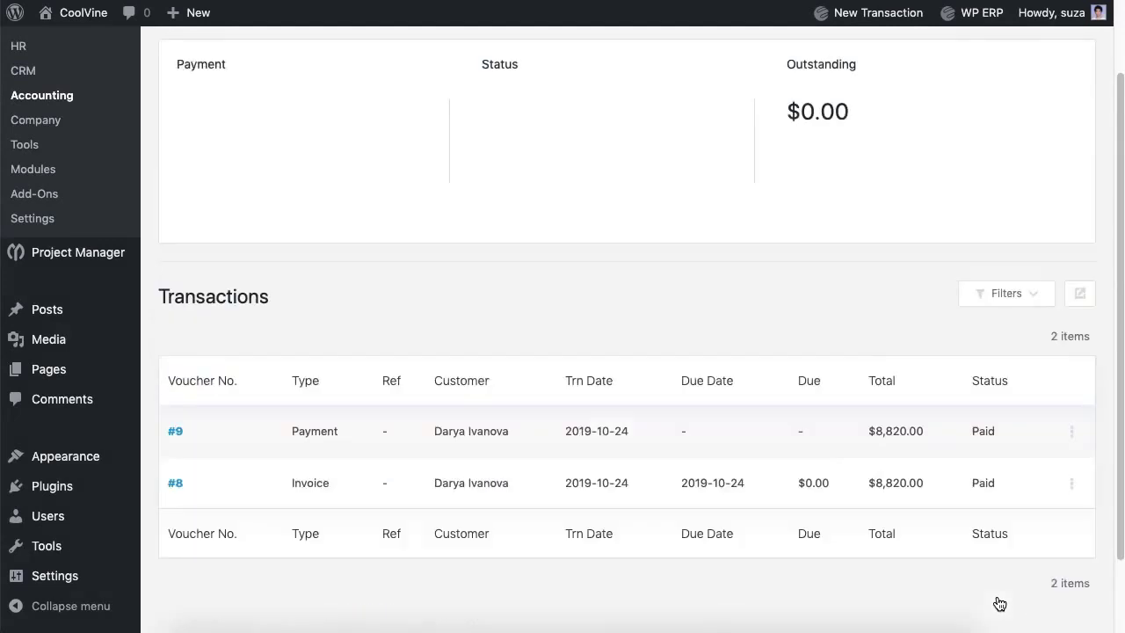
scroll(794, 251, "up", 2)
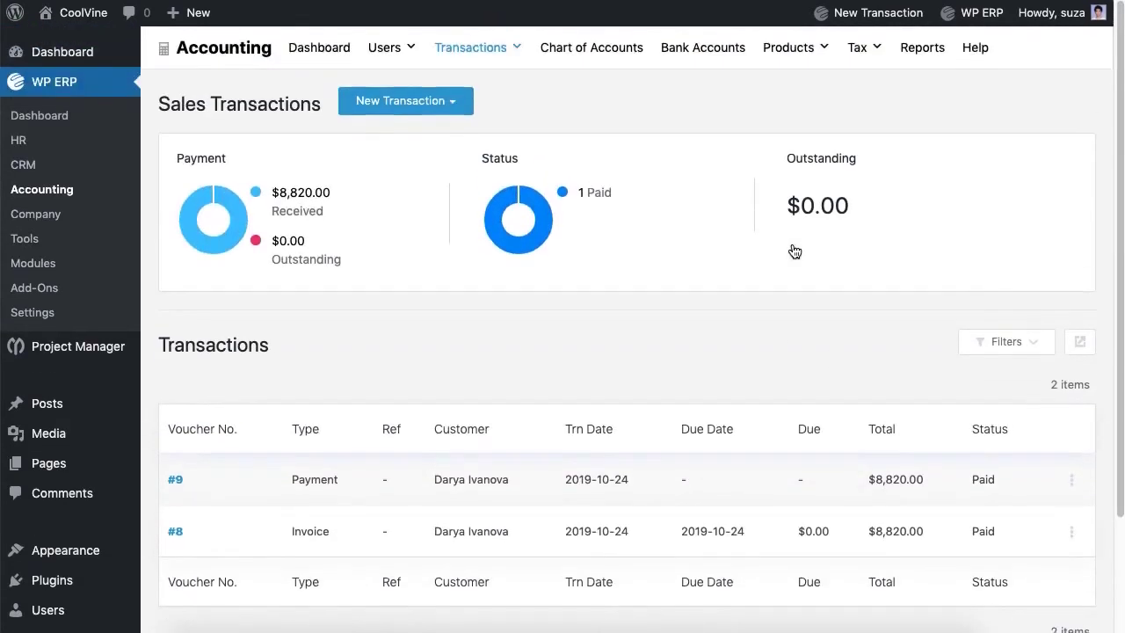
Step: Start a new sales estimate, then close its customer list without choosing anyone
left_click(407, 100)
left_click(406, 210)
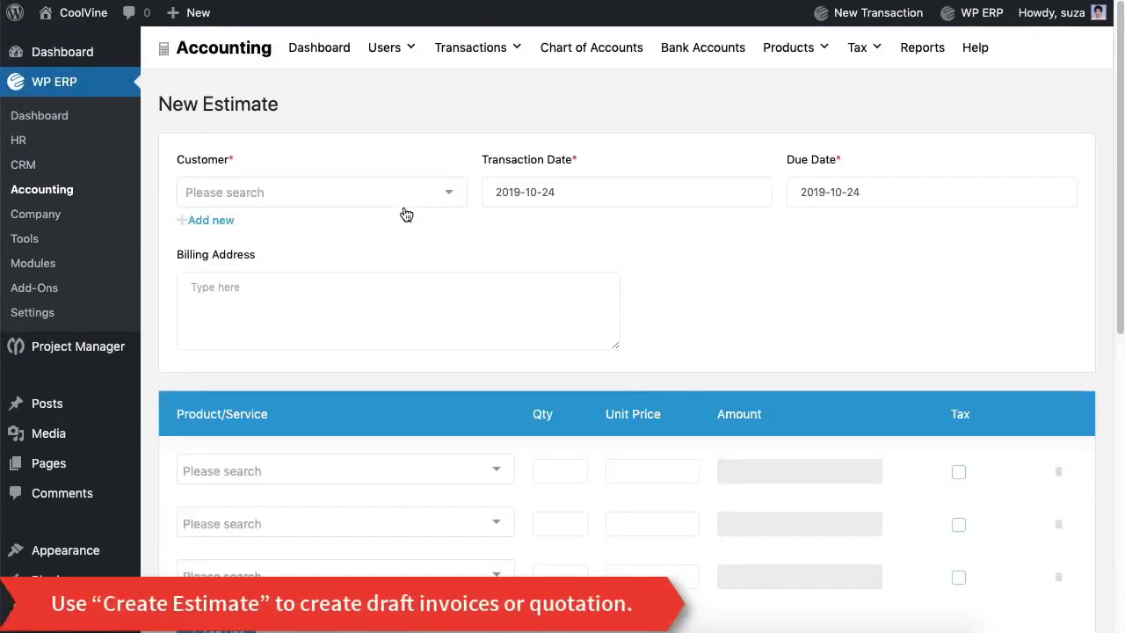
left_click(390, 205)
left_click(412, 132)
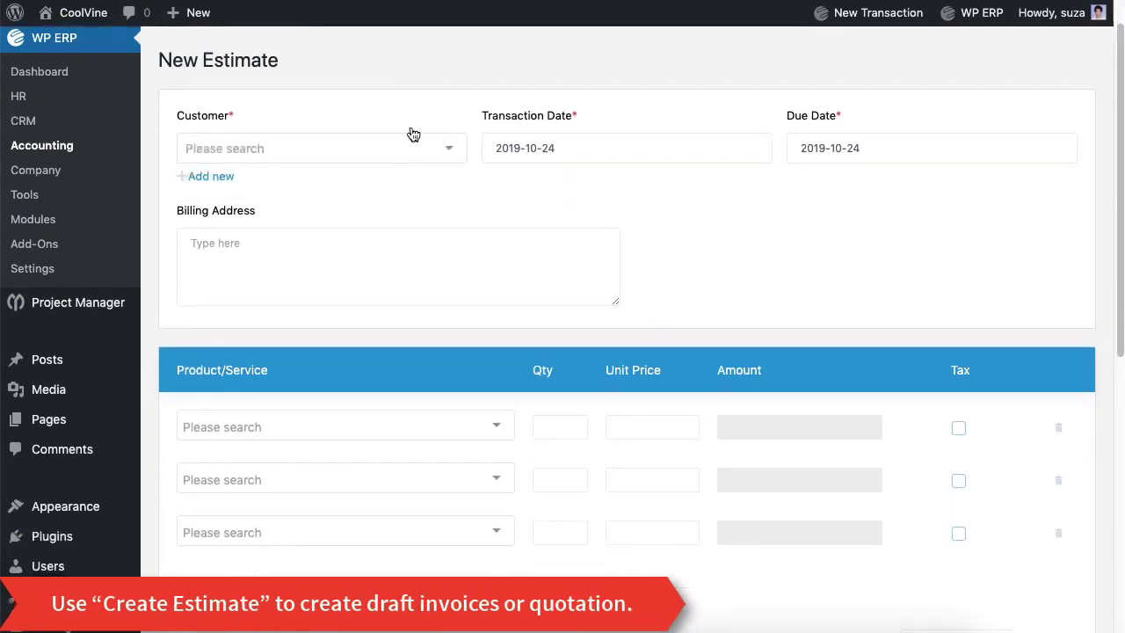
scroll(412, 132, "down", 6)
scroll(413, 133, "up", 4)
scroll(413, 134, "up", 3)
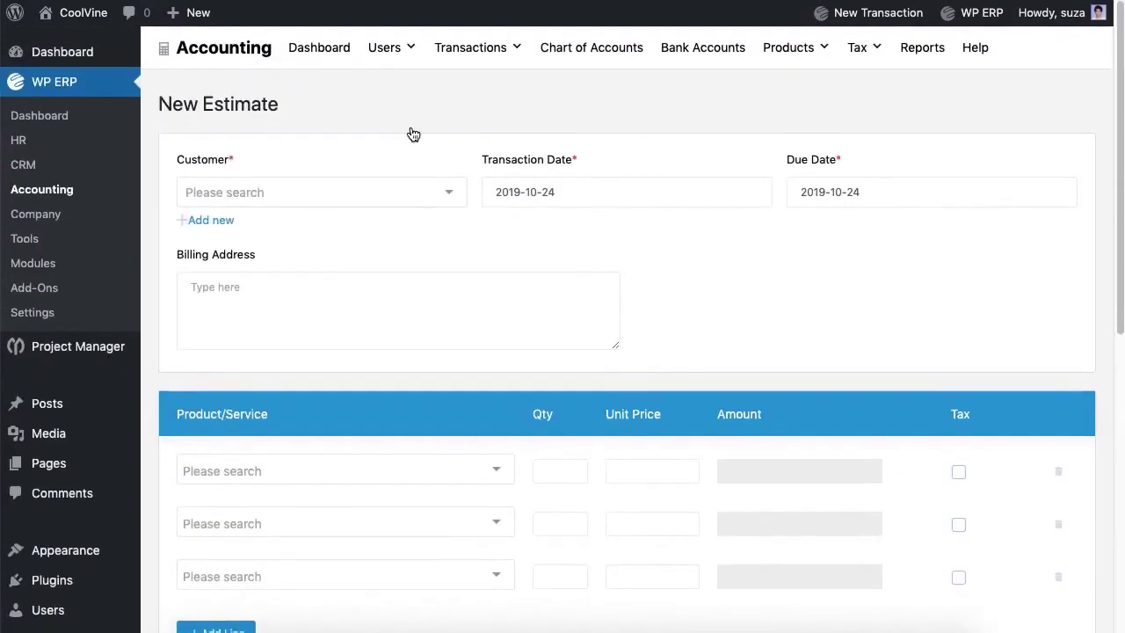
mouse_move(475, 51)
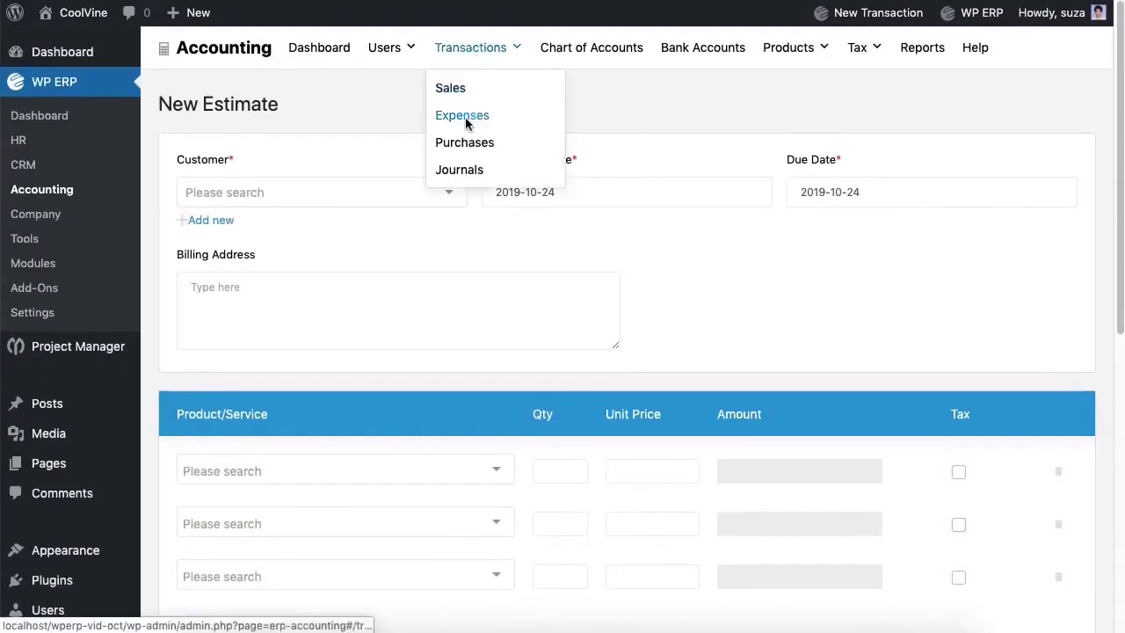
Step: Start a new expense for the vendor, paid by Cash from the Cash account
left_click(463, 116)
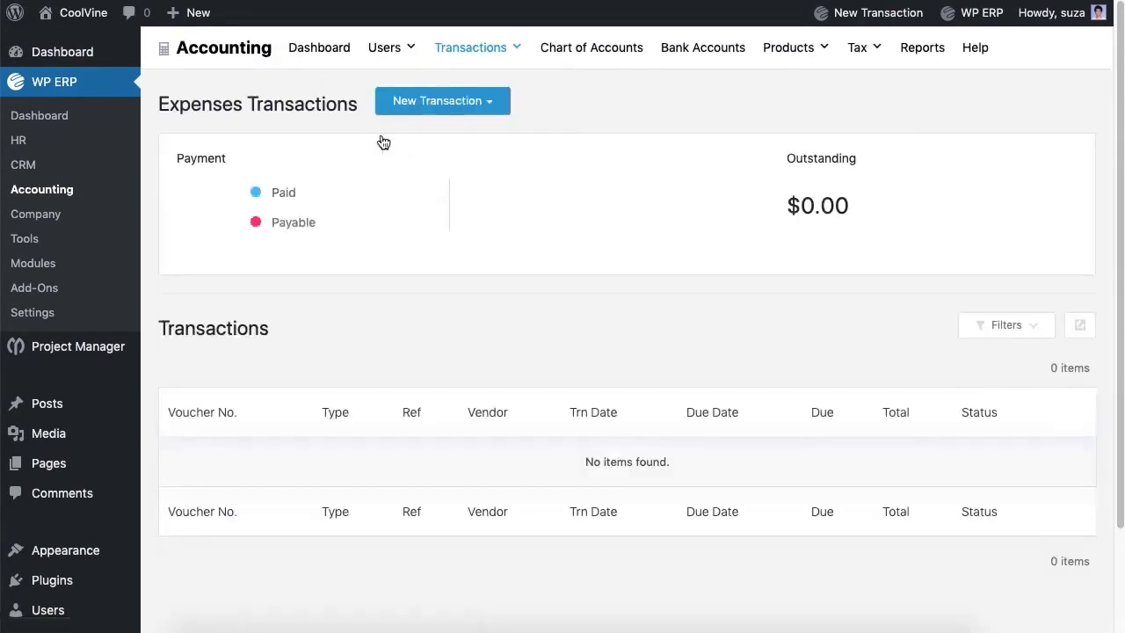
left_click(477, 110)
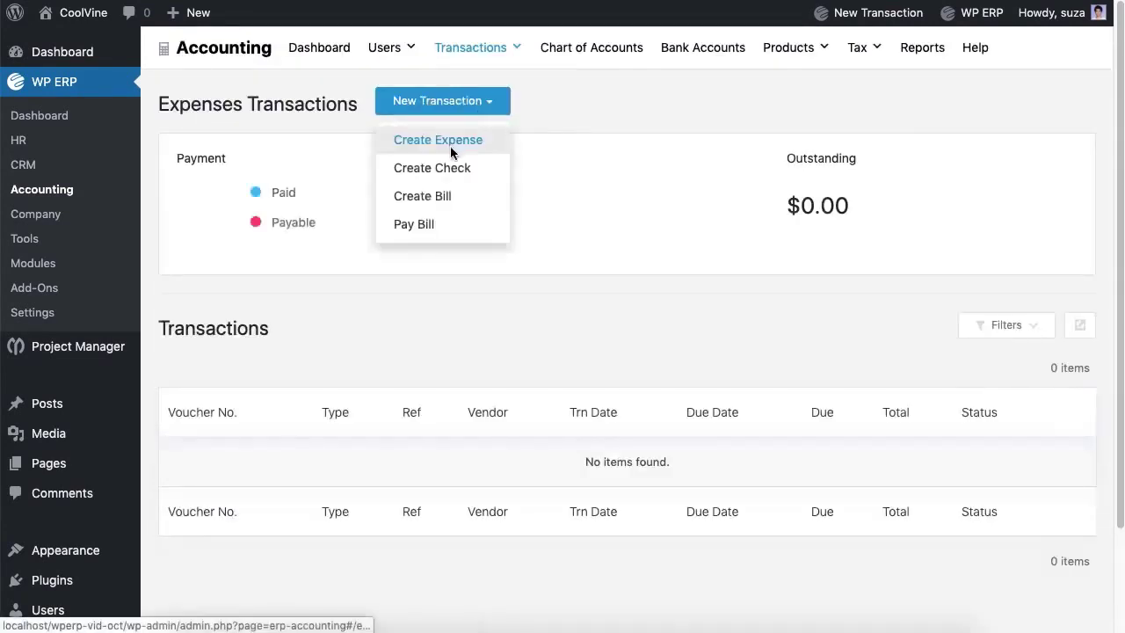
left_click(451, 142)
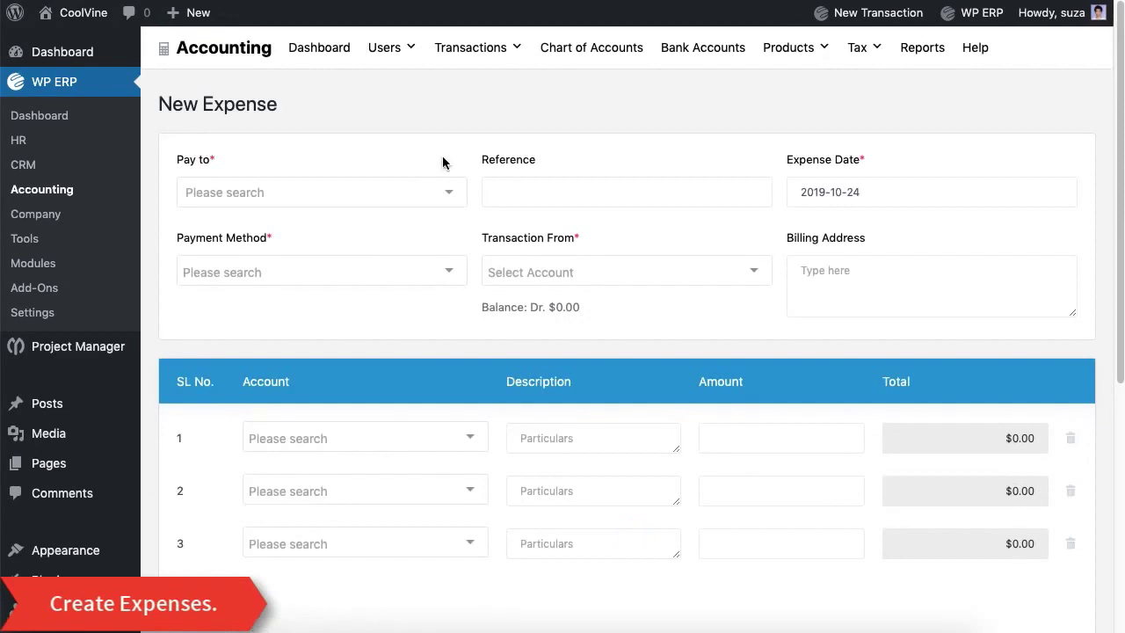
left_click(411, 196)
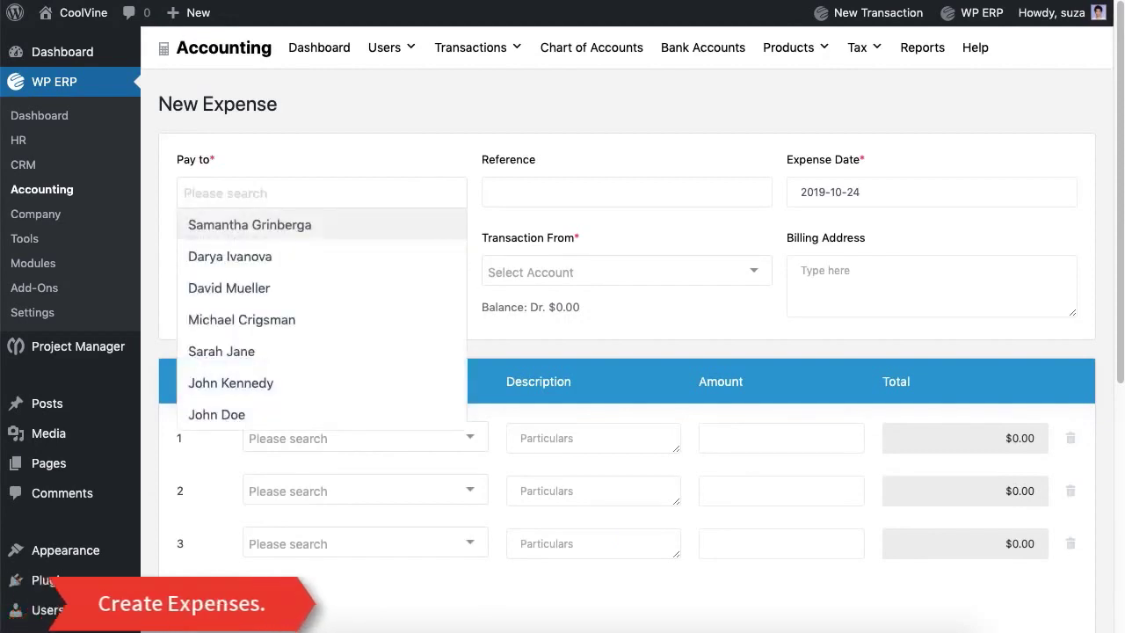
left_click(359, 295)
key("Tab")
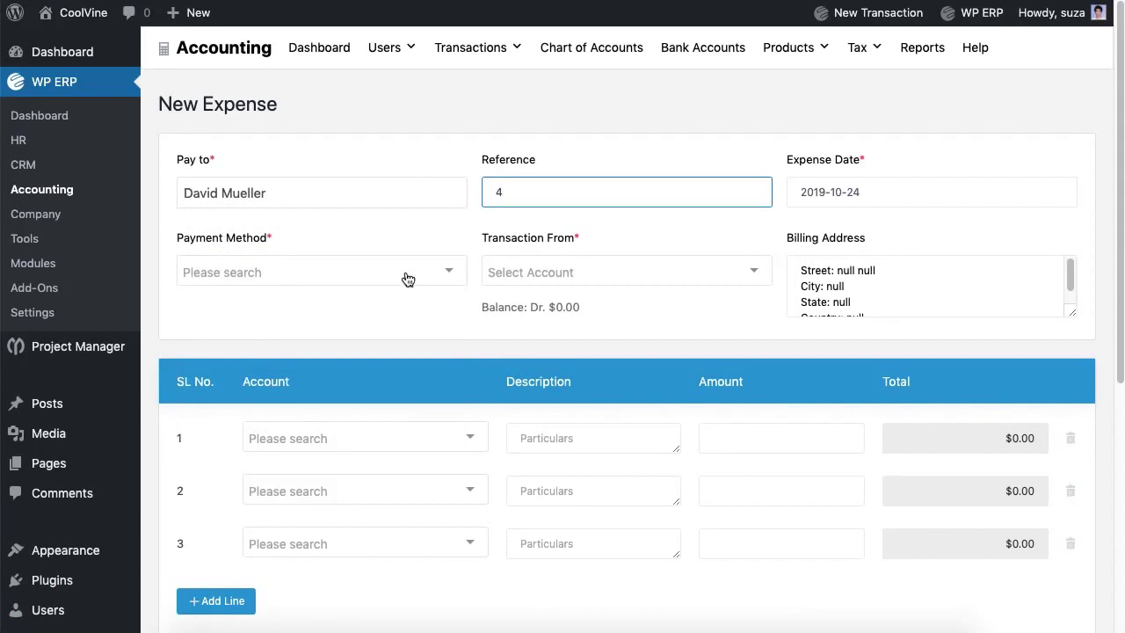
left_click(407, 279)
left_click(393, 300)
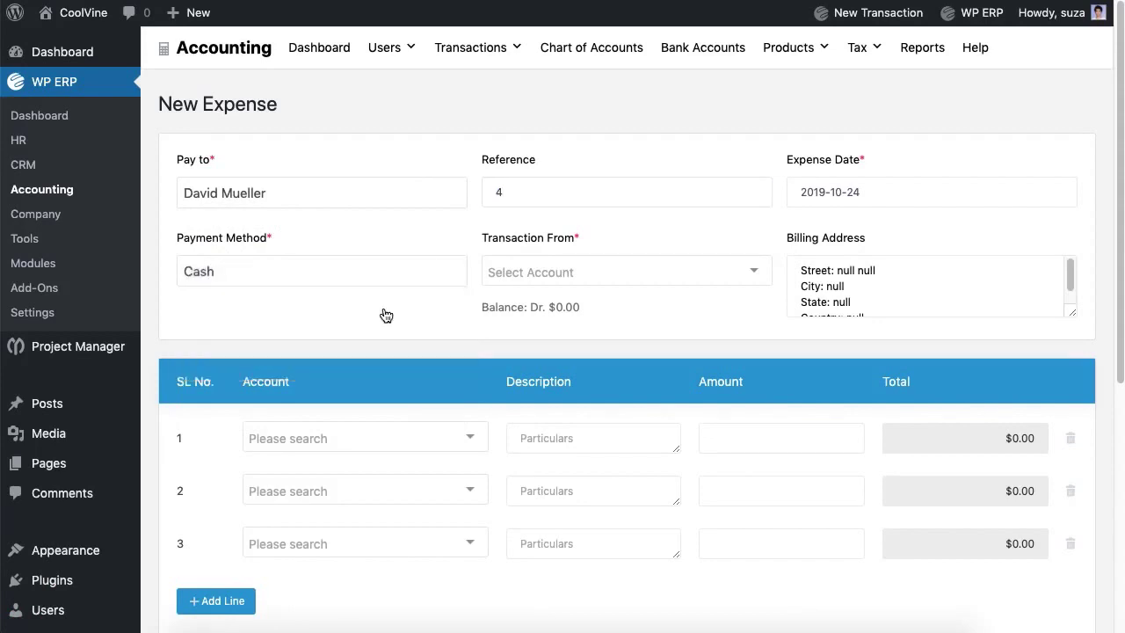
left_click(559, 282)
left_click(559, 308)
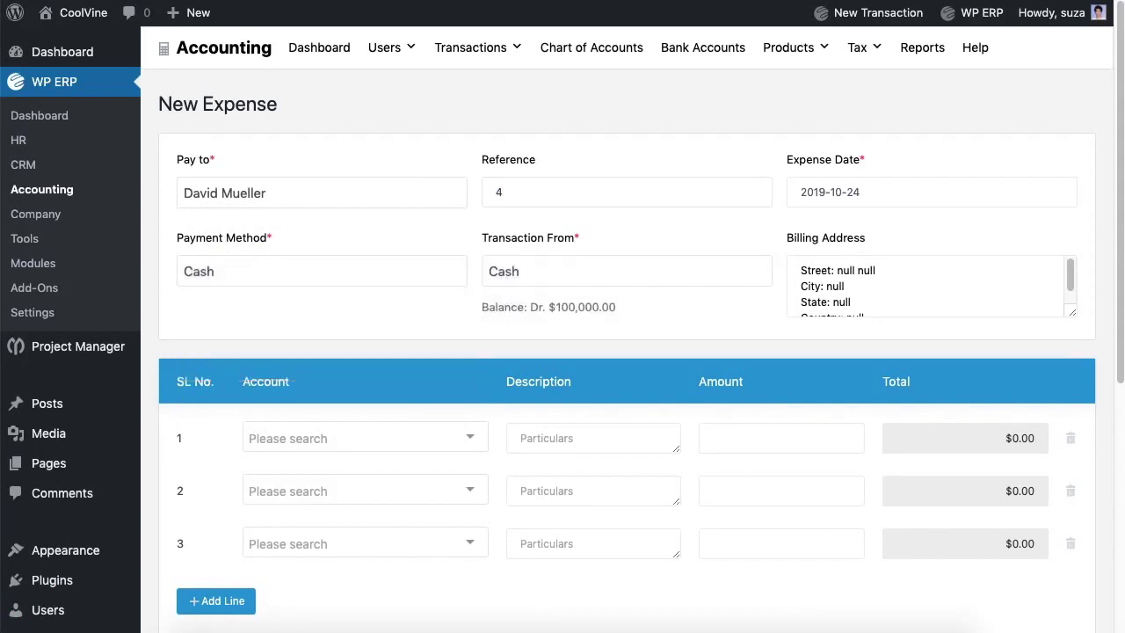
Step: Add a Postage & Delivary line of 50, drop empty lines, add a note, and save
left_click(446, 449)
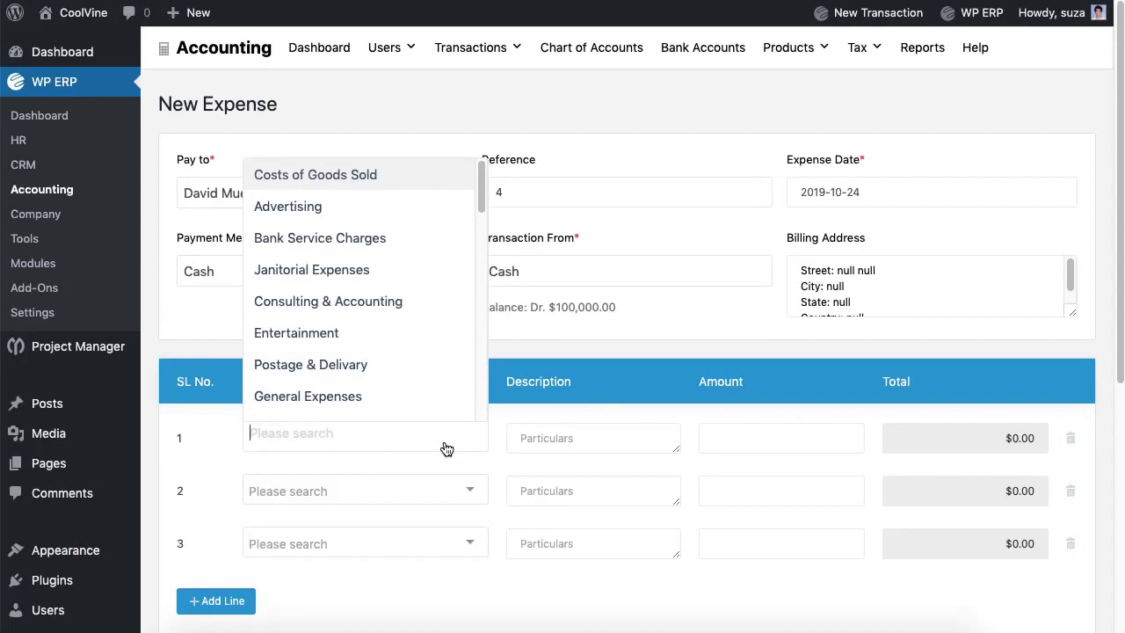
left_click(373, 371)
left_click(594, 438)
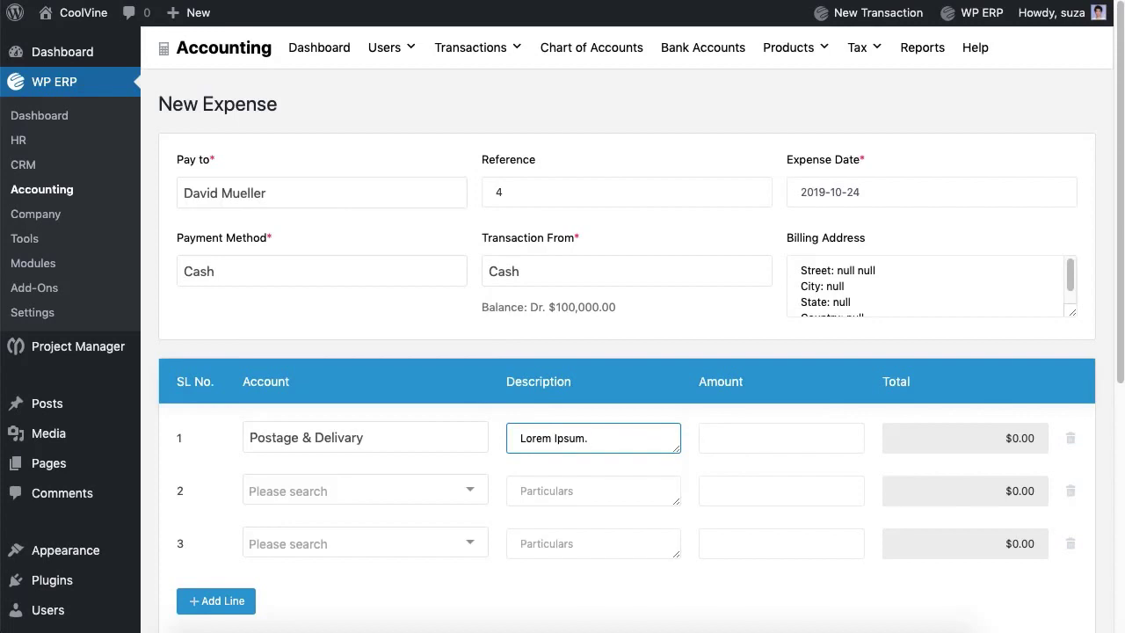
left_click(844, 438)
type("50")
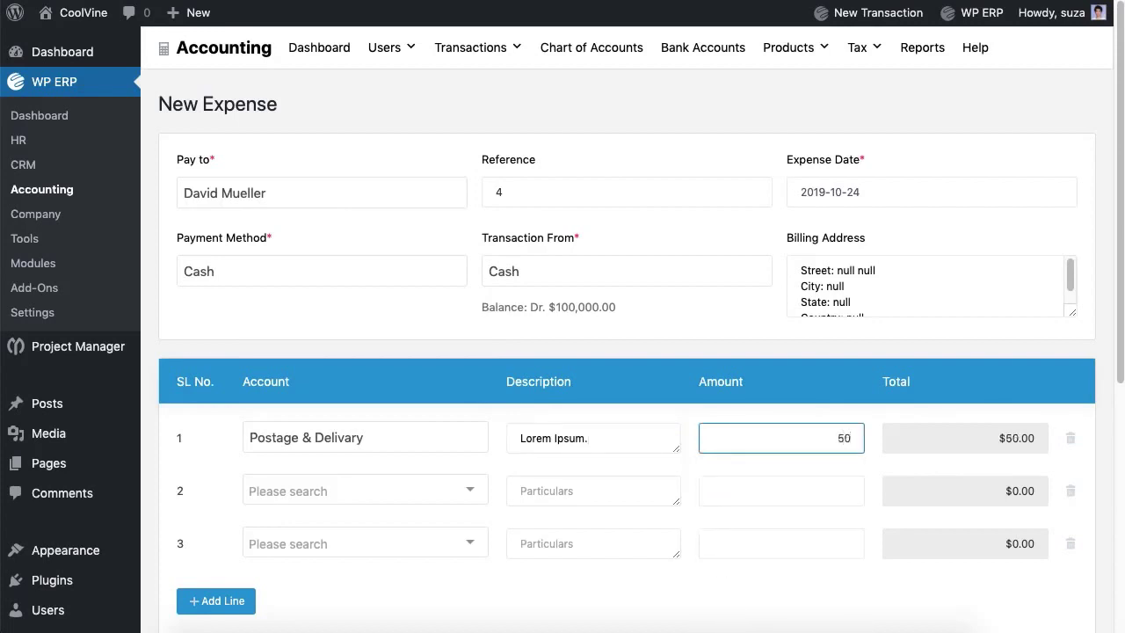
left_click(1071, 491)
left_click(1071, 491)
scroll(442, 522, "down", 3)
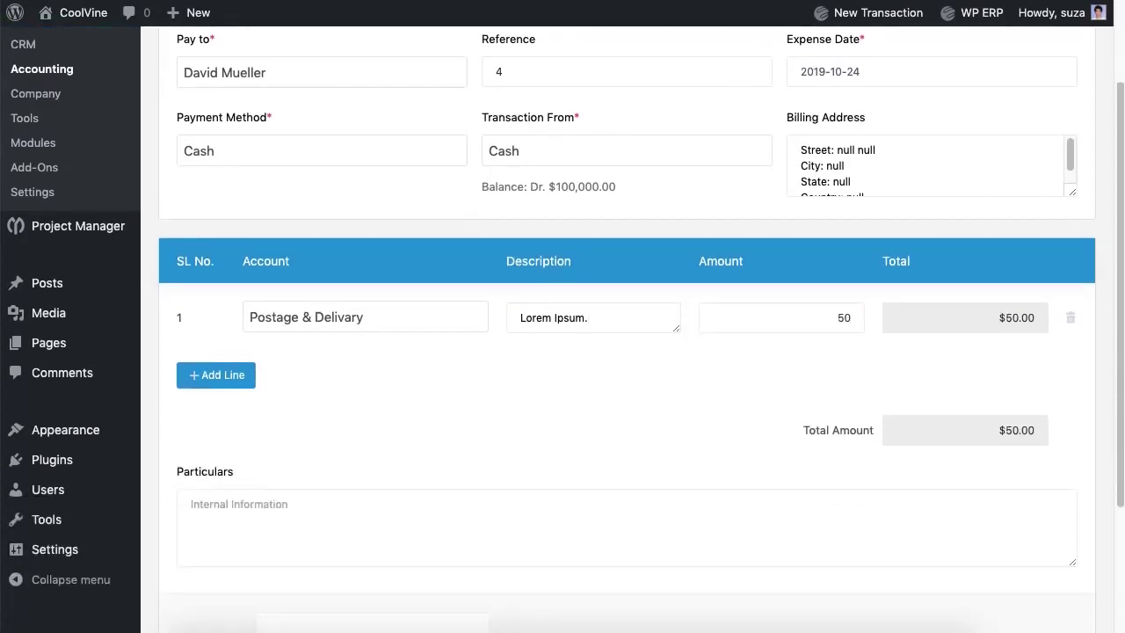
left_click(442, 522)
type("LOrem Ipsm.")
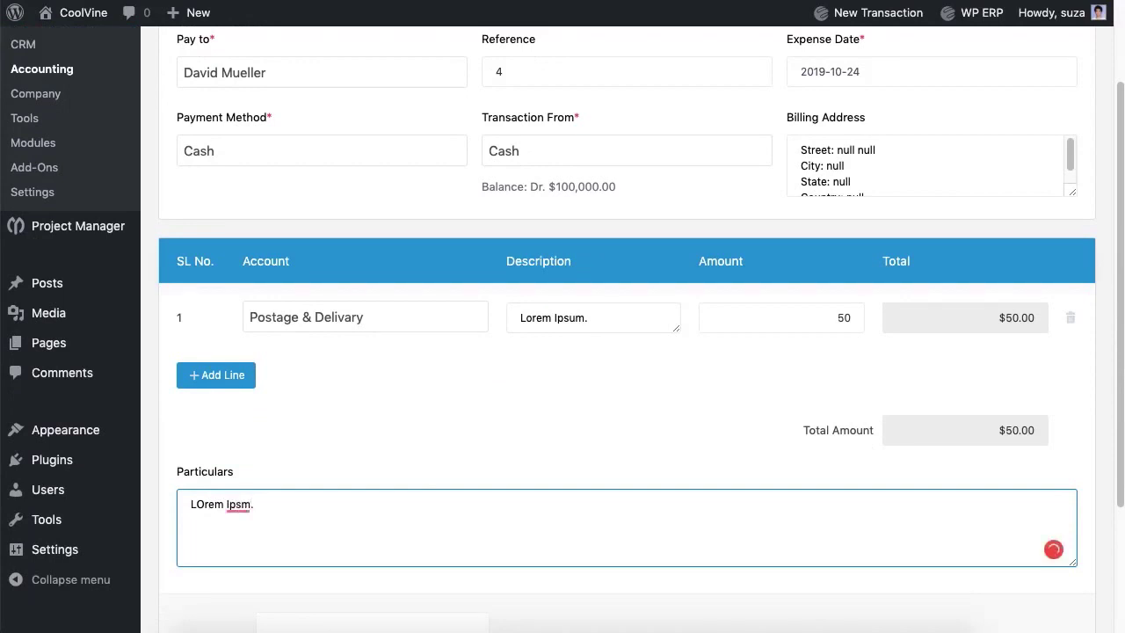
scroll(637, 531, "down", 3)
left_click(982, 534)
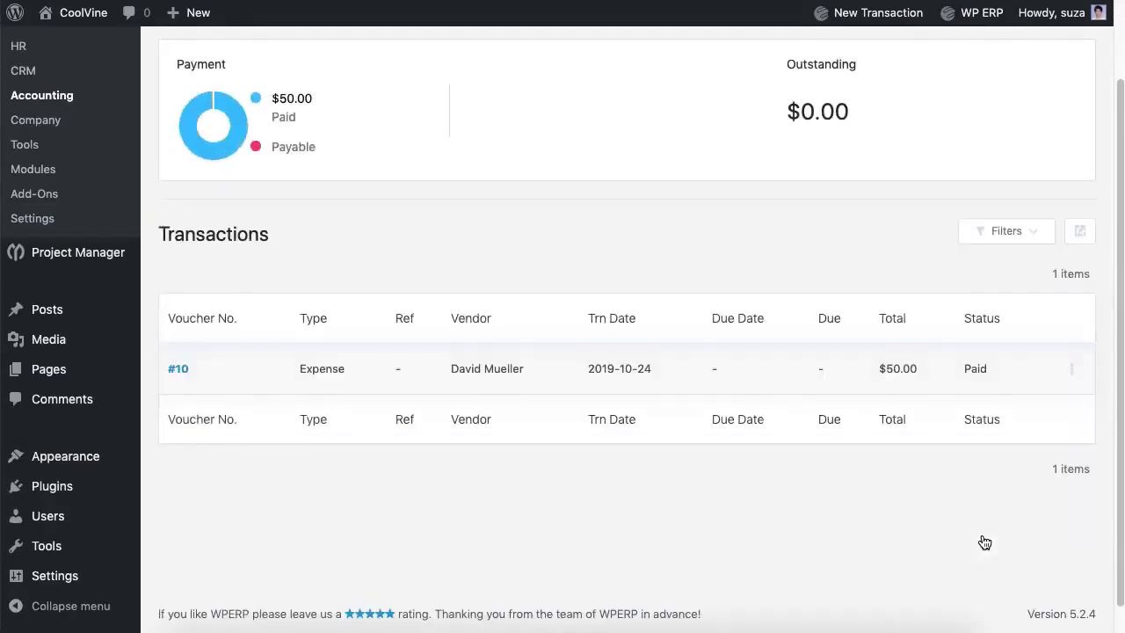
Step: Start a new check to the vendor, check number 5, from Eastern Bank Ltd
scroll(979, 510, "up", 2)
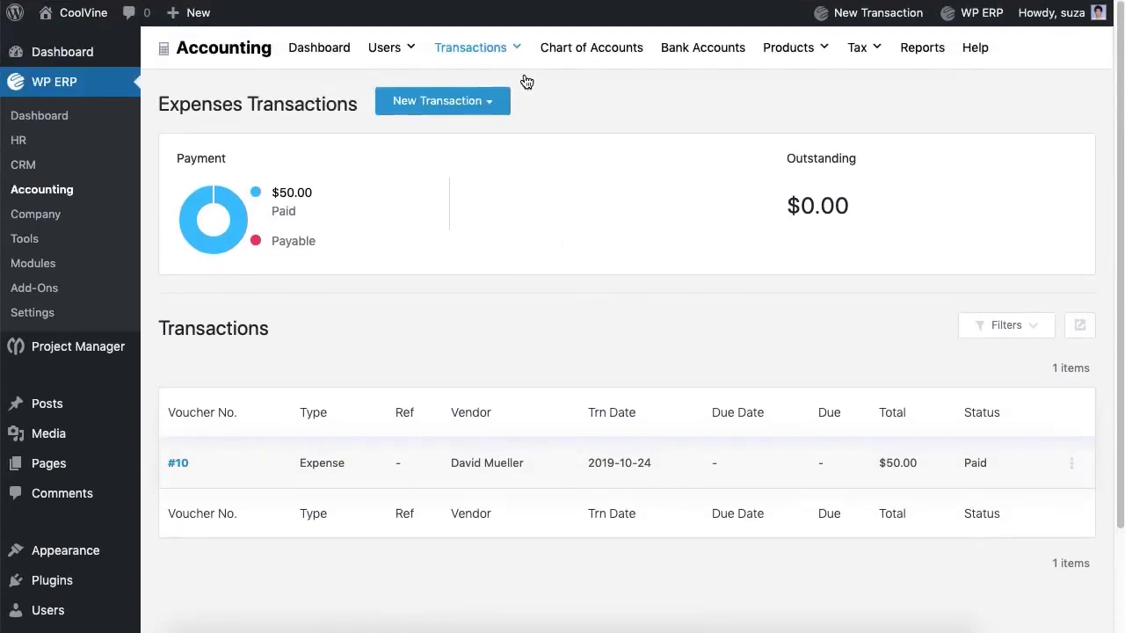
left_click(450, 117)
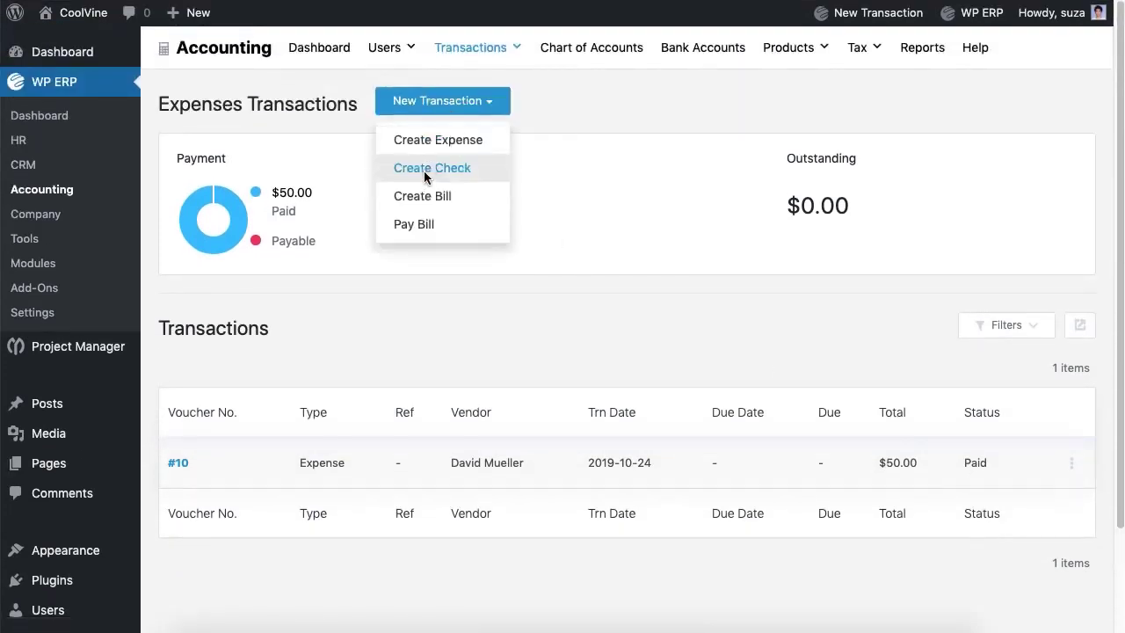
left_click(432, 167)
left_click(391, 198)
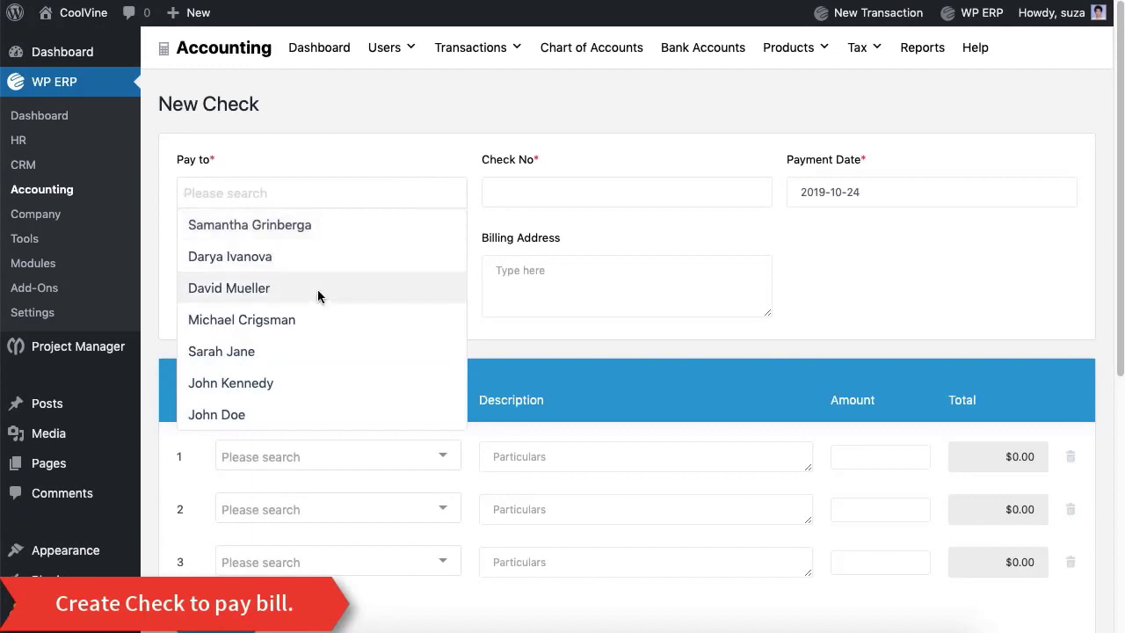
left_click(310, 322)
key("Tab")
type("5")
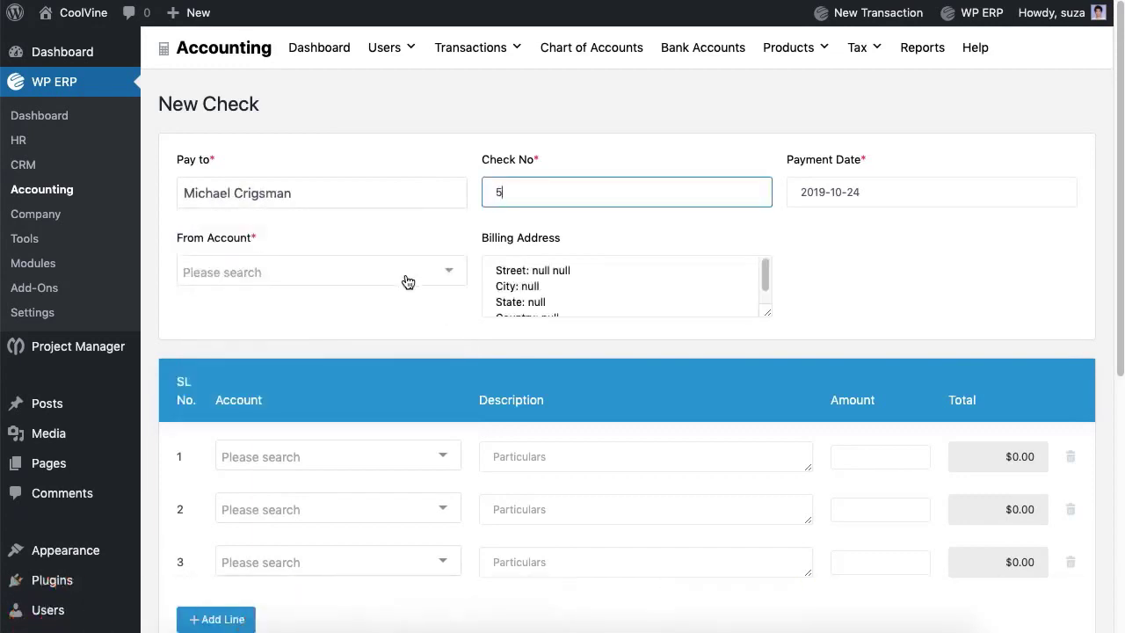
left_click(403, 276)
left_click(366, 301)
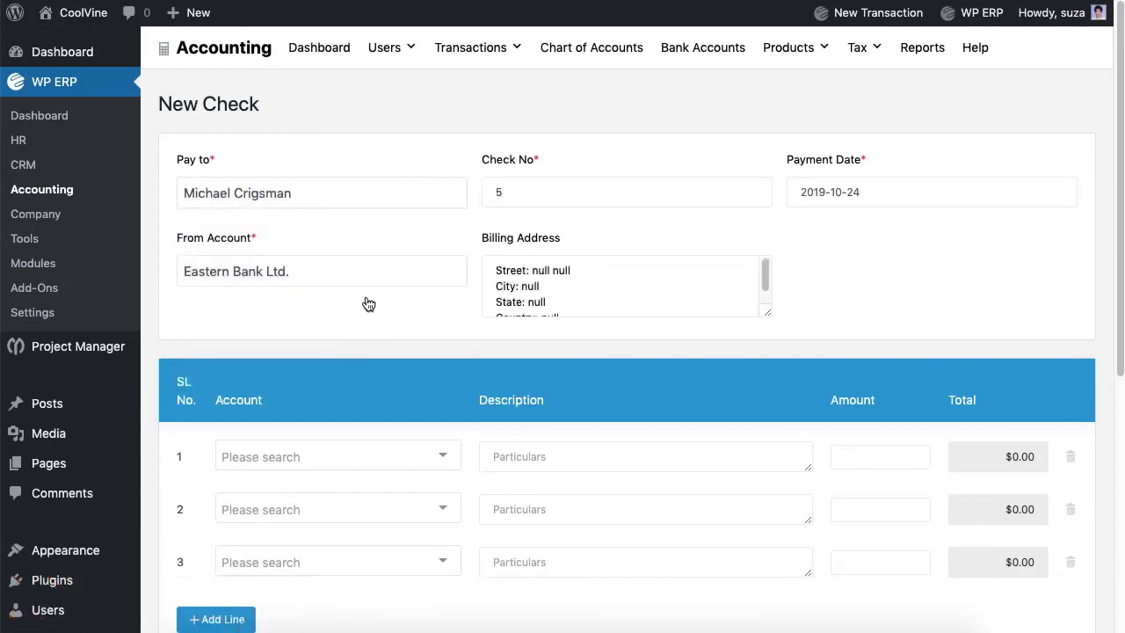
Step: Add a General Expenses line of 100, delete the empty lines, and save the check
left_click(372, 473)
left_click(345, 411)
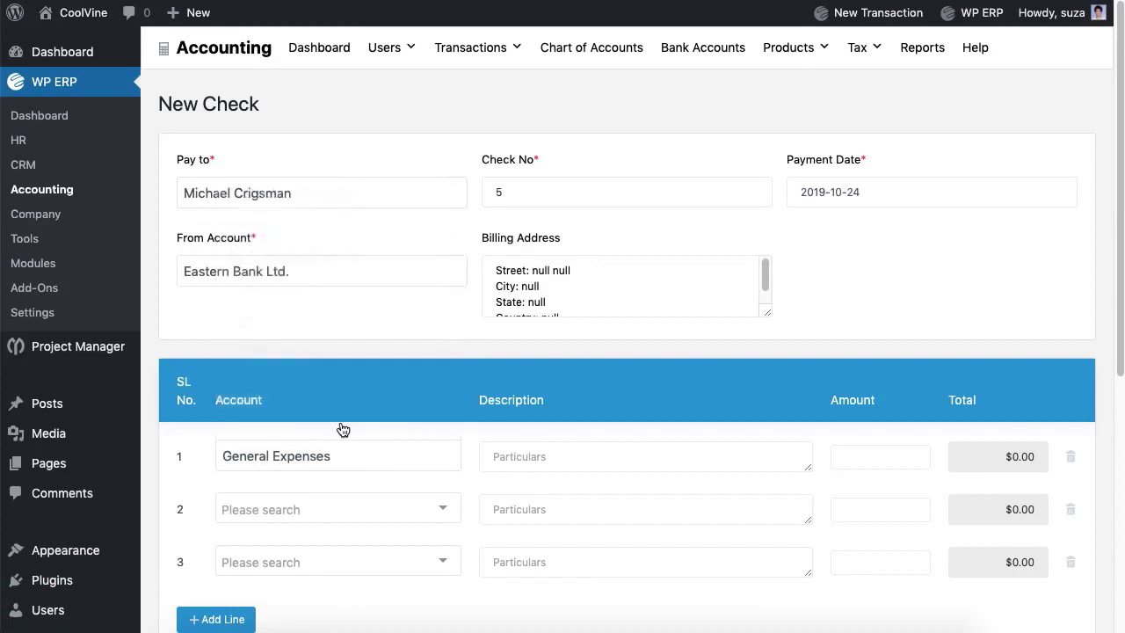
left_click(638, 466)
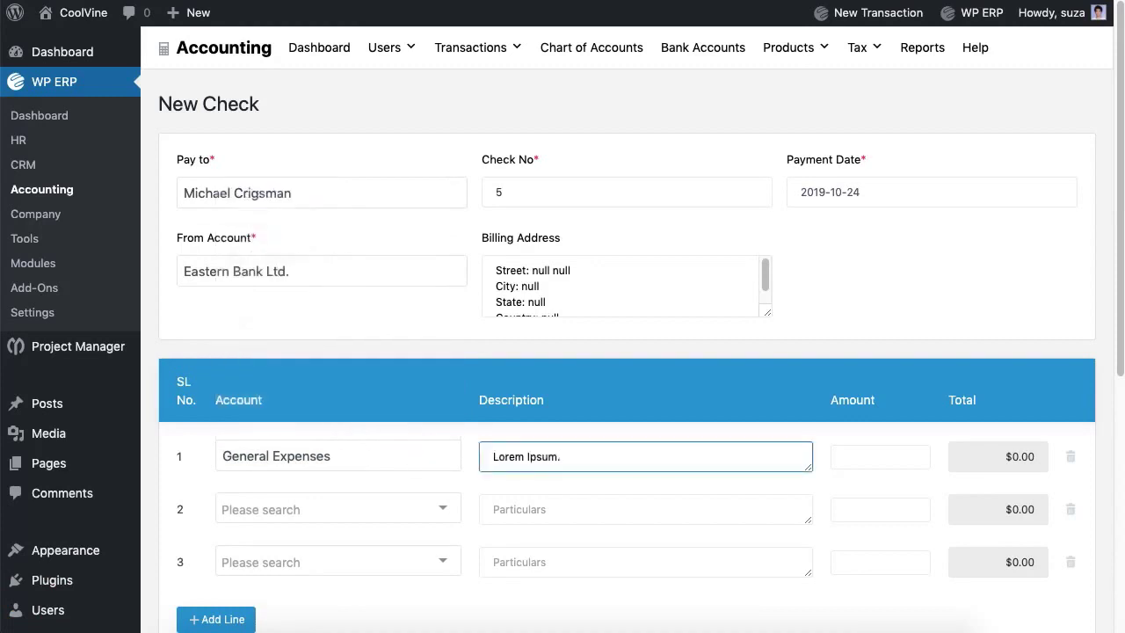
left_click(880, 457)
type("100")
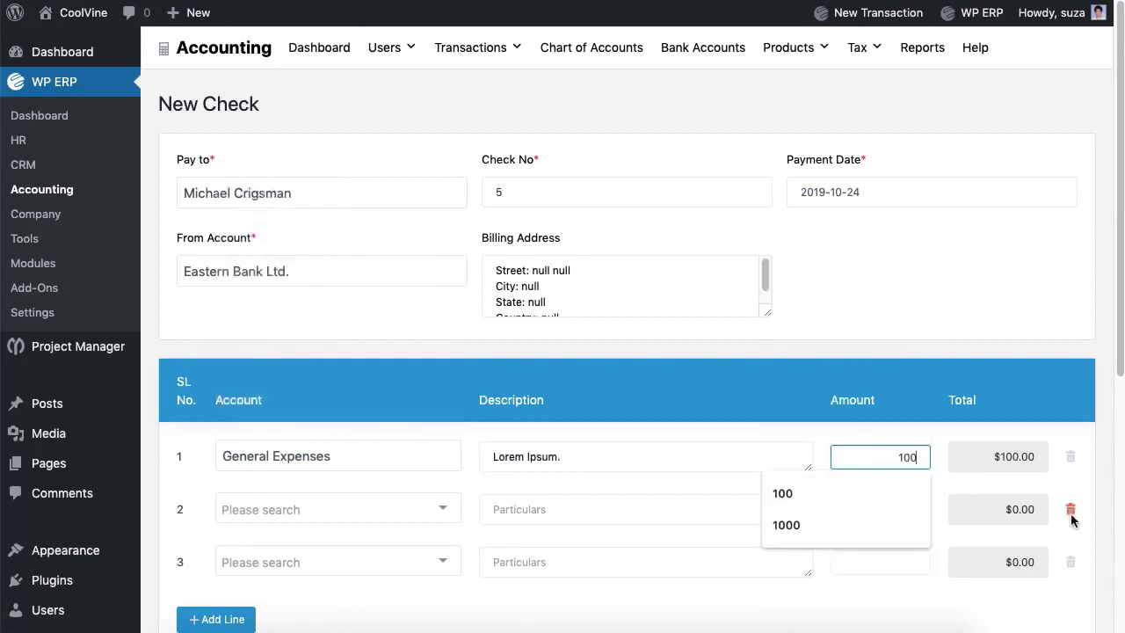
left_click(1072, 512)
left_click(1072, 513)
scroll(1073, 520, "down", 5)
left_click(1018, 607)
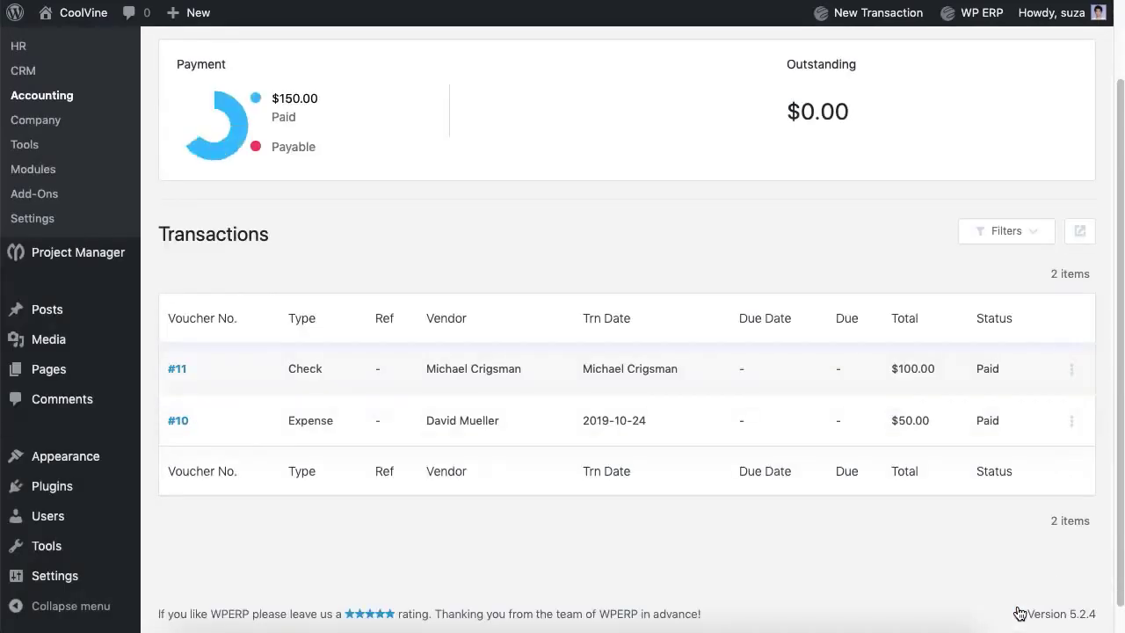
Step: Start a new bill for the vendor with reference number 6
scroll(879, 248, "up", 2)
left_click(494, 109)
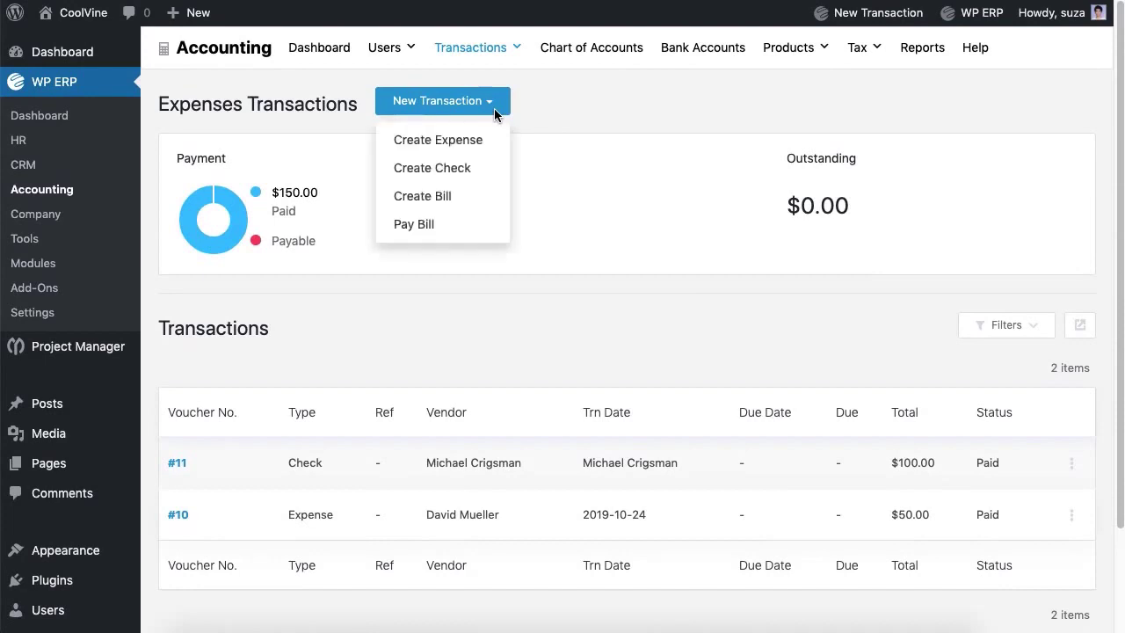
left_click(423, 196)
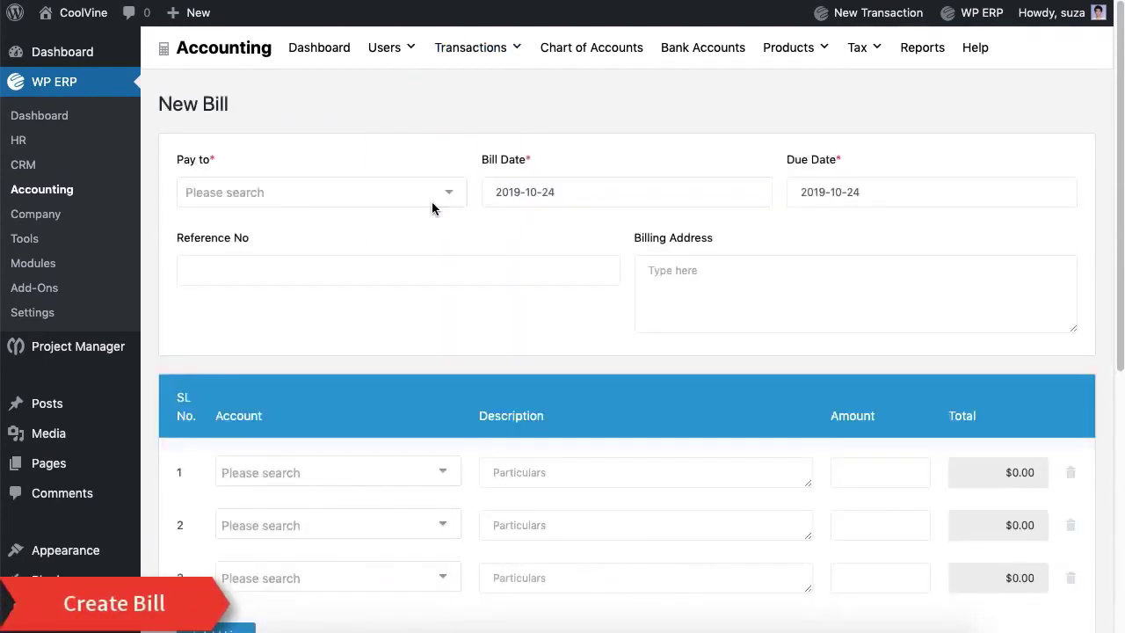
left_click(431, 202)
left_click(306, 353)
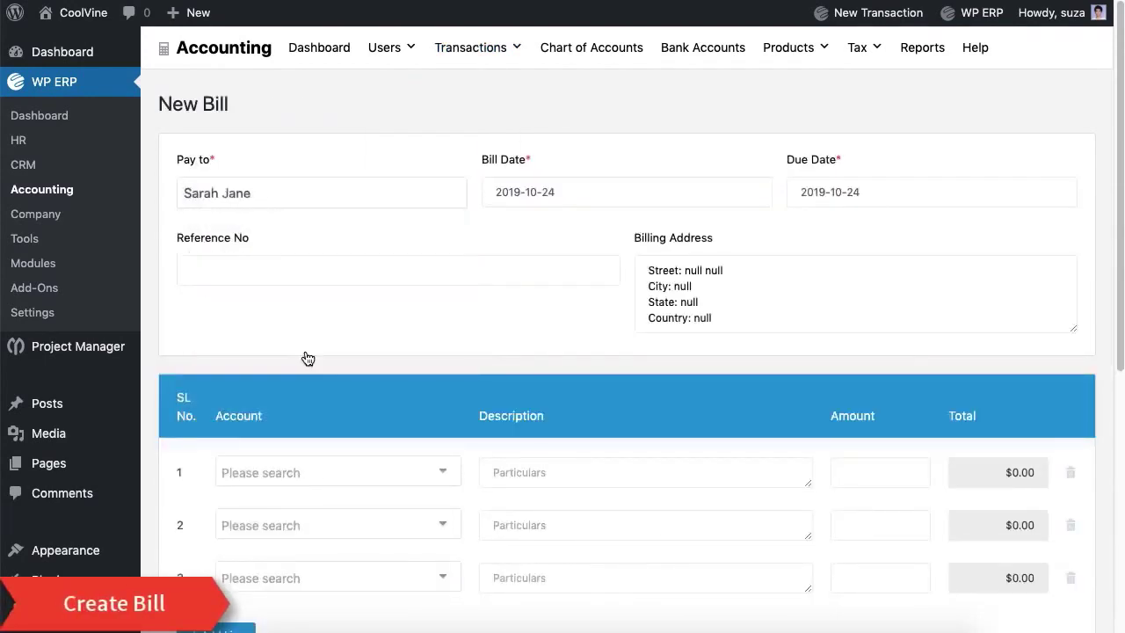
left_click(308, 271)
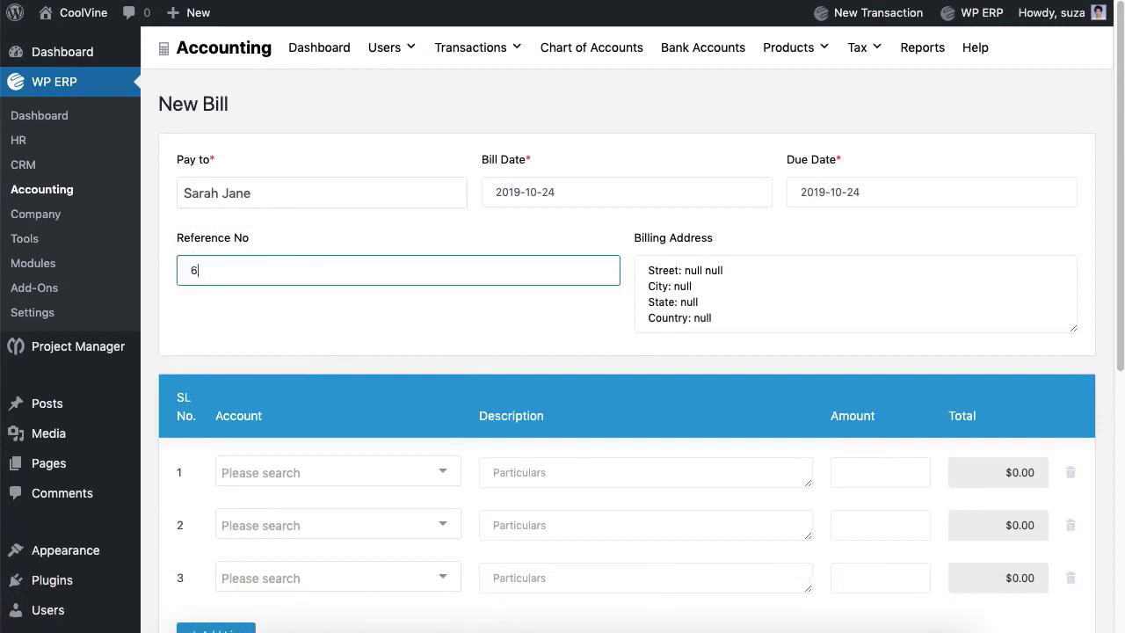
type("6")
left_click(389, 319)
Step: Add a described Advertising line of 100, delete extra lines, add particulars, and save
scroll(395, 320, "down", 3)
left_click(413, 314)
left_click(363, 357)
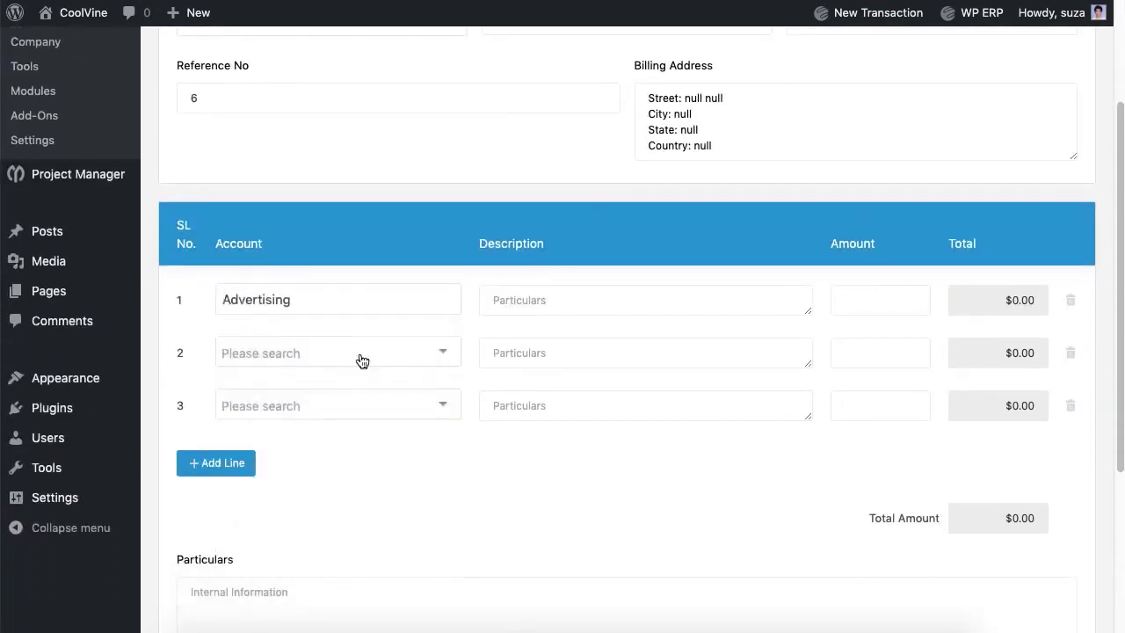
left_click(646, 300)
type("Lorem Ipsum.")
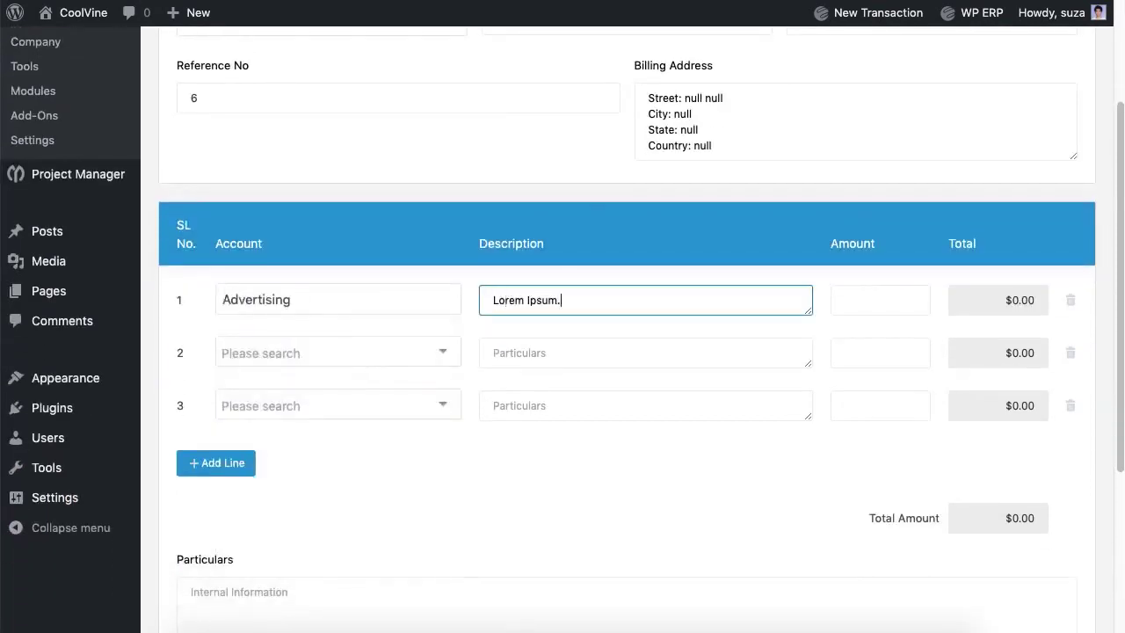
left_click(879, 300)
type("100")
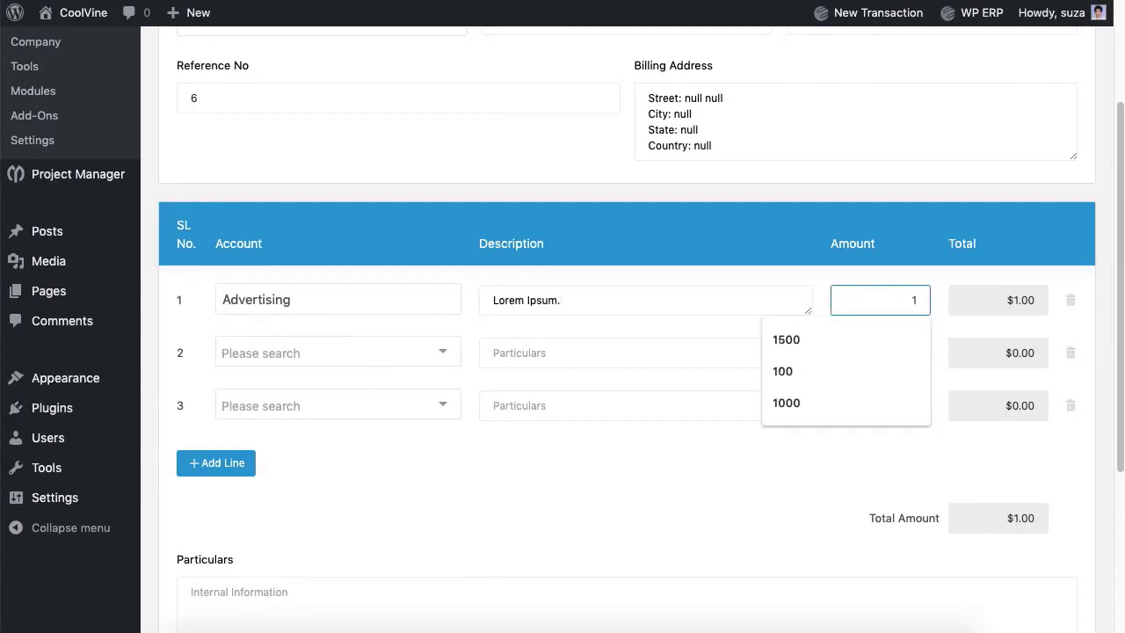
left_click(1068, 360)
left_click(1068, 361)
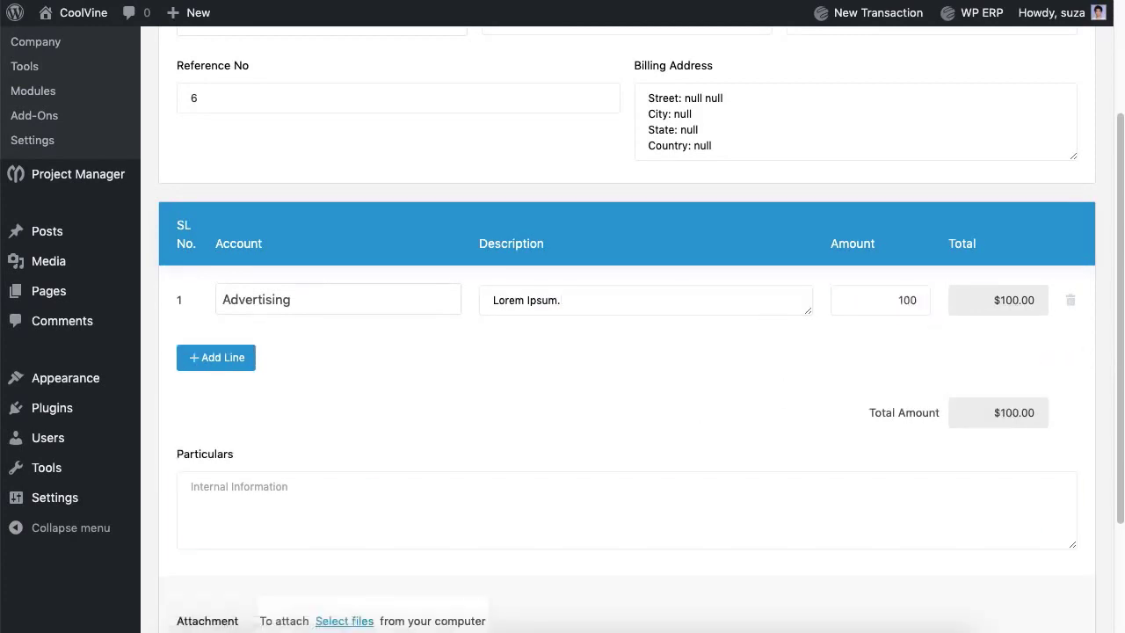
left_click(616, 506)
type("Lorem Ipsum.")
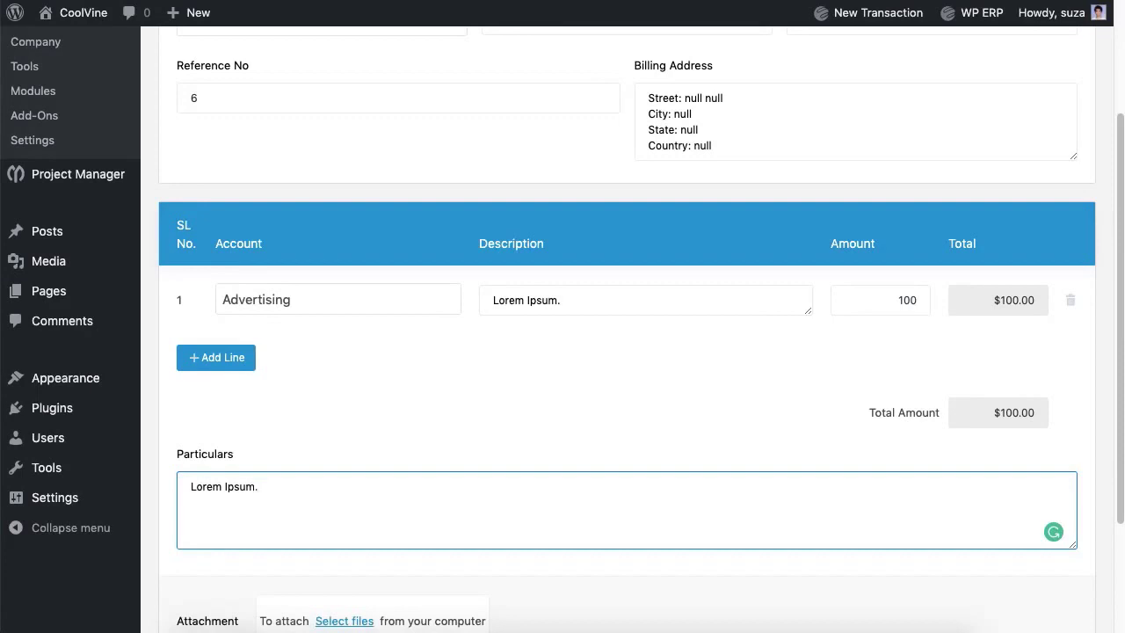
scroll(796, 467, "down", 4)
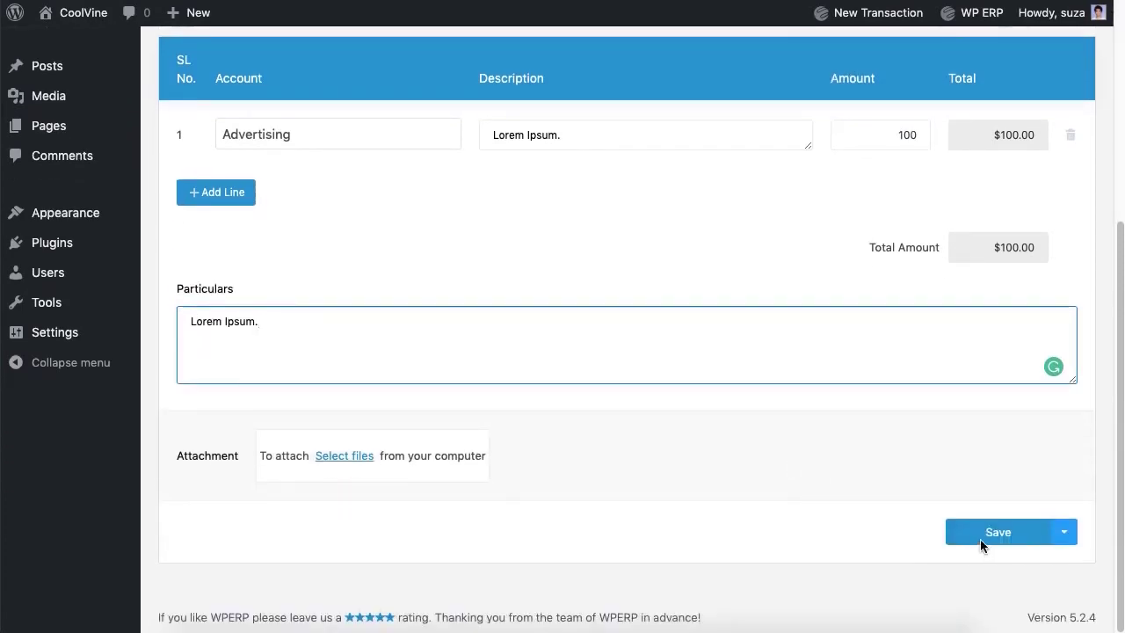
left_click(980, 539)
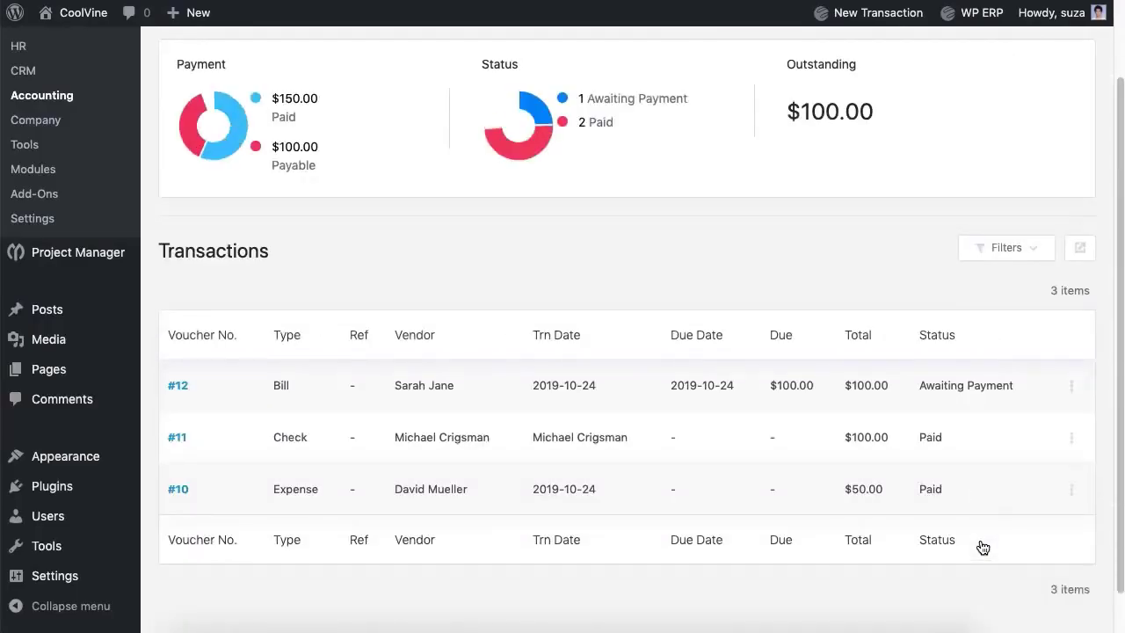
Step: Start a Pay Bill transaction for the vendor whose bill #12 is due
left_click(1071, 387)
scroll(720, 276, "up", 2)
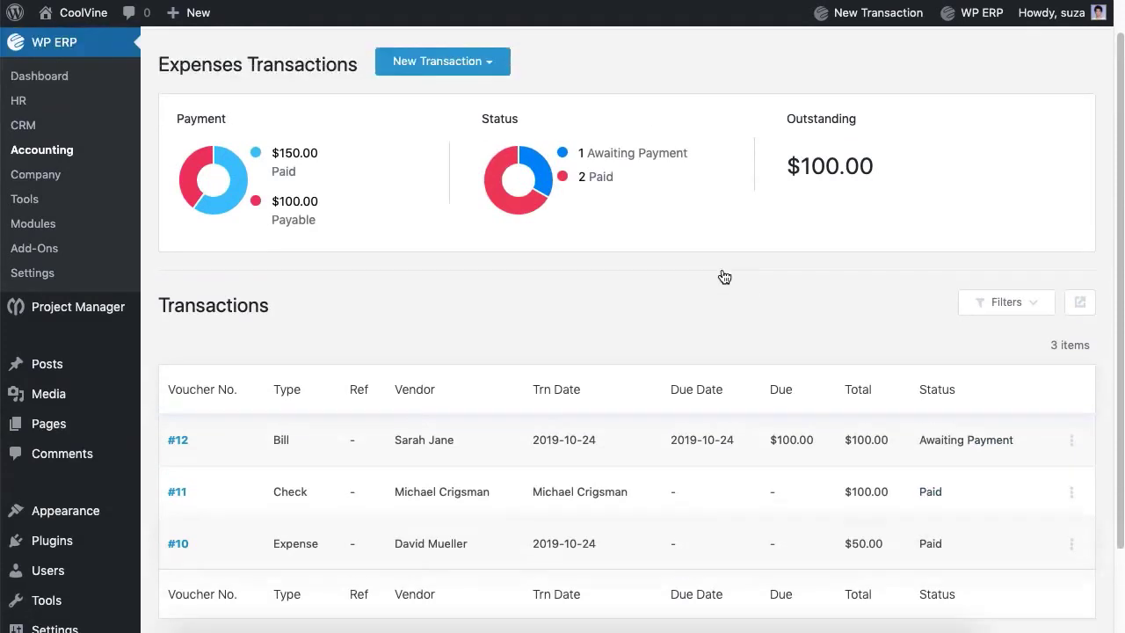
left_click(473, 111)
left_click(422, 224)
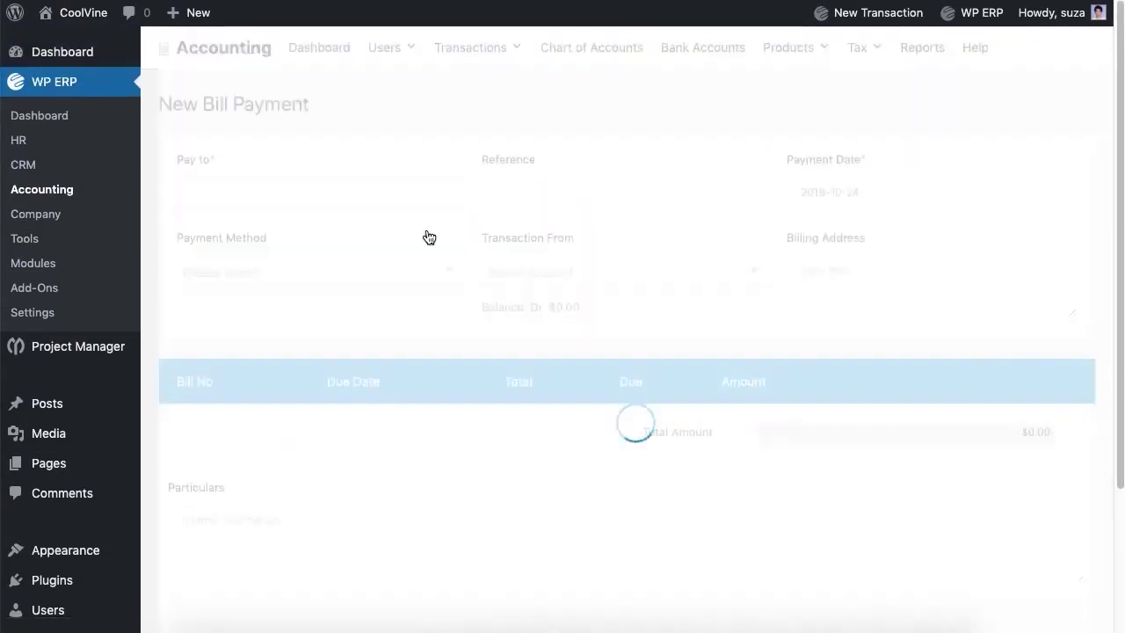
left_click(378, 194)
left_click(276, 352)
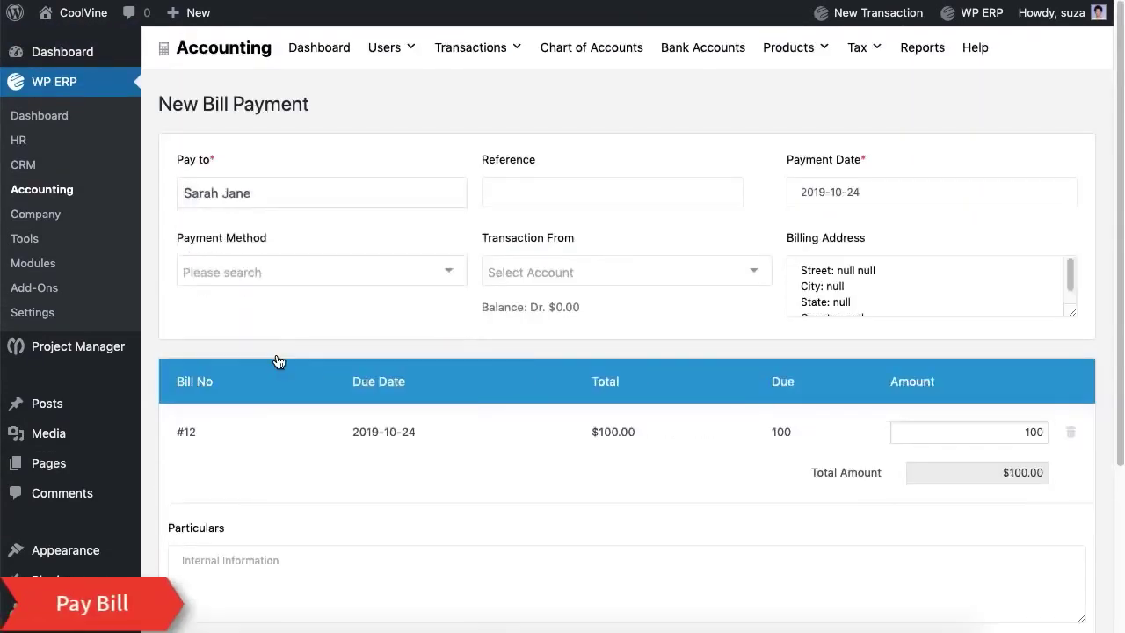
Step: Pay it by Cash from the Cash account, add particulars, and save
left_click(414, 274)
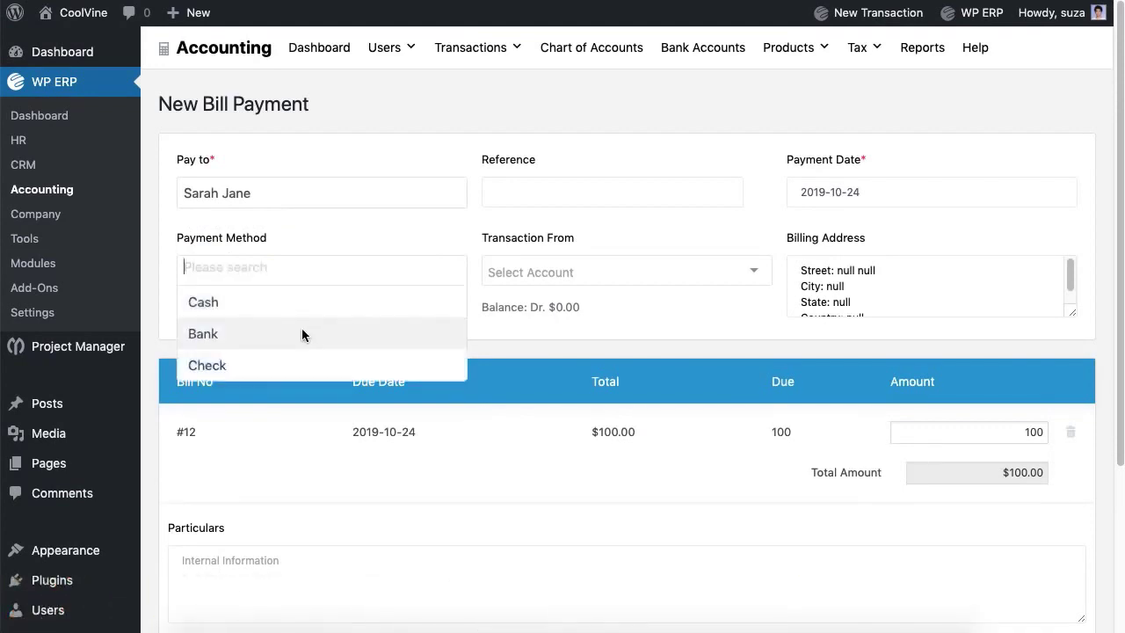
left_click(301, 315)
left_click(560, 274)
left_click(560, 297)
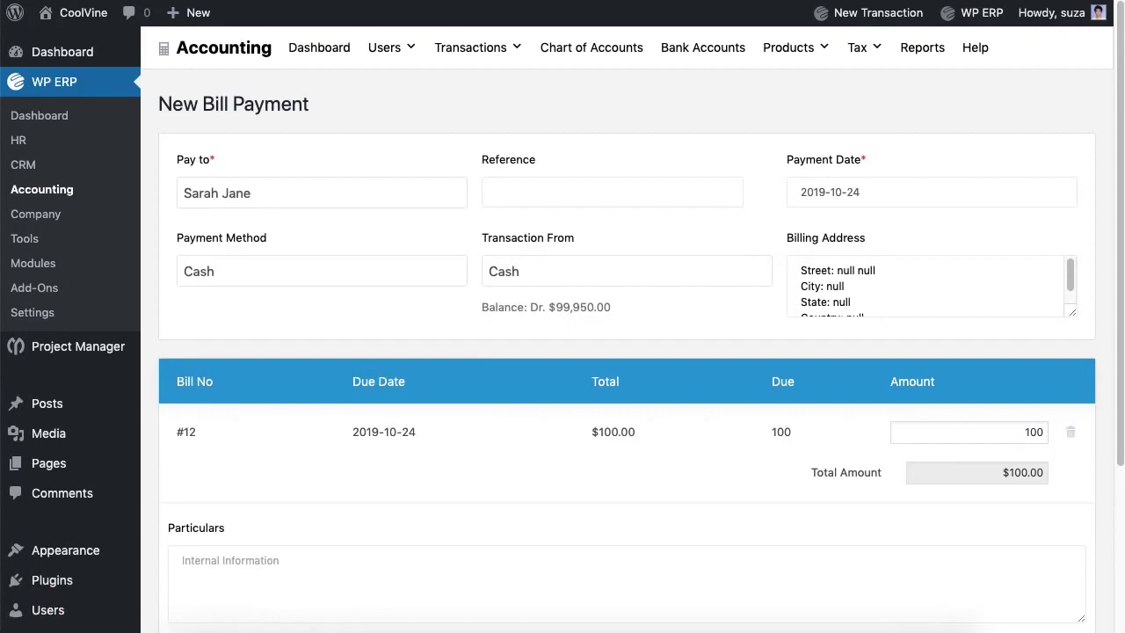
scroll(554, 307, "down", 5)
left_click(460, 387)
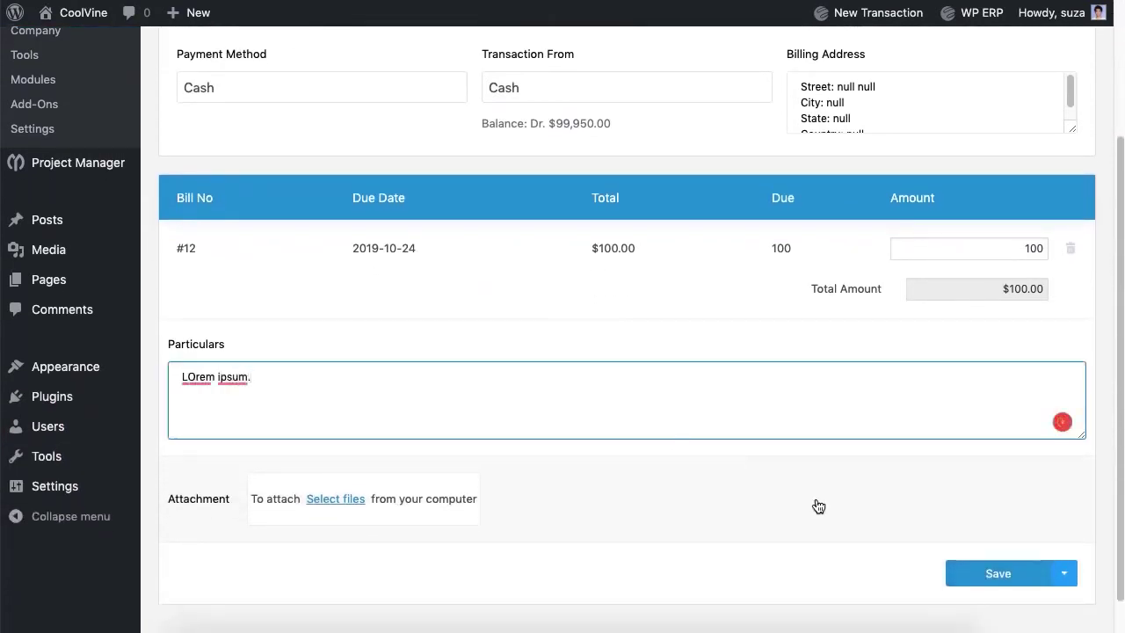
left_click(1000, 580)
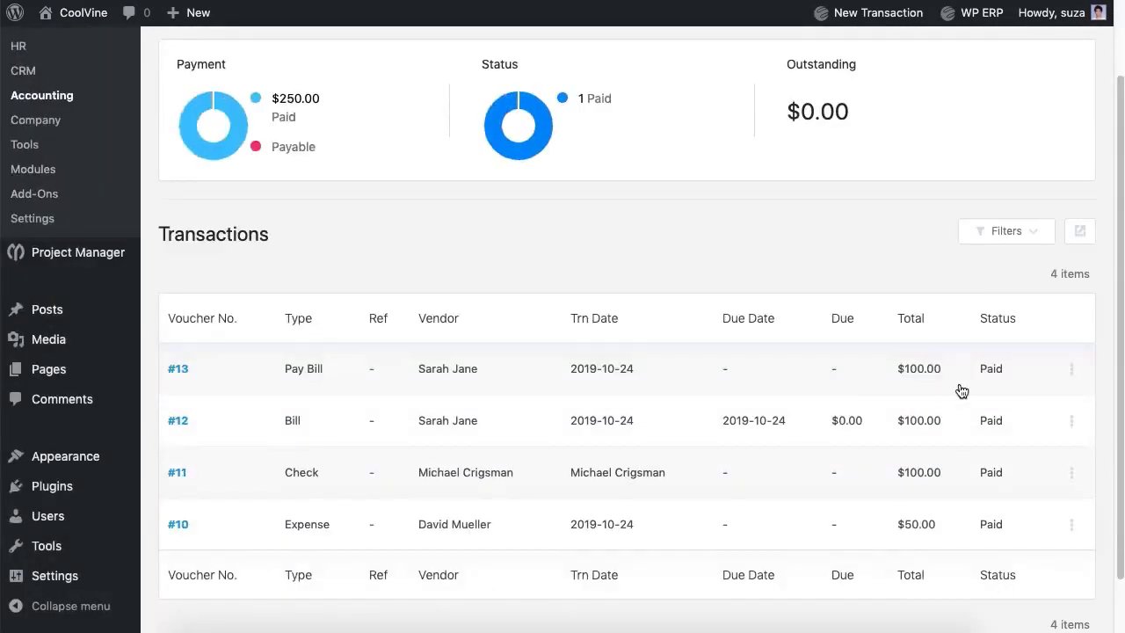
Step: Start a new journal entry from the Journals list with Loan as line 1's account
scroll(962, 390, "up", 2)
mouse_move(475, 47)
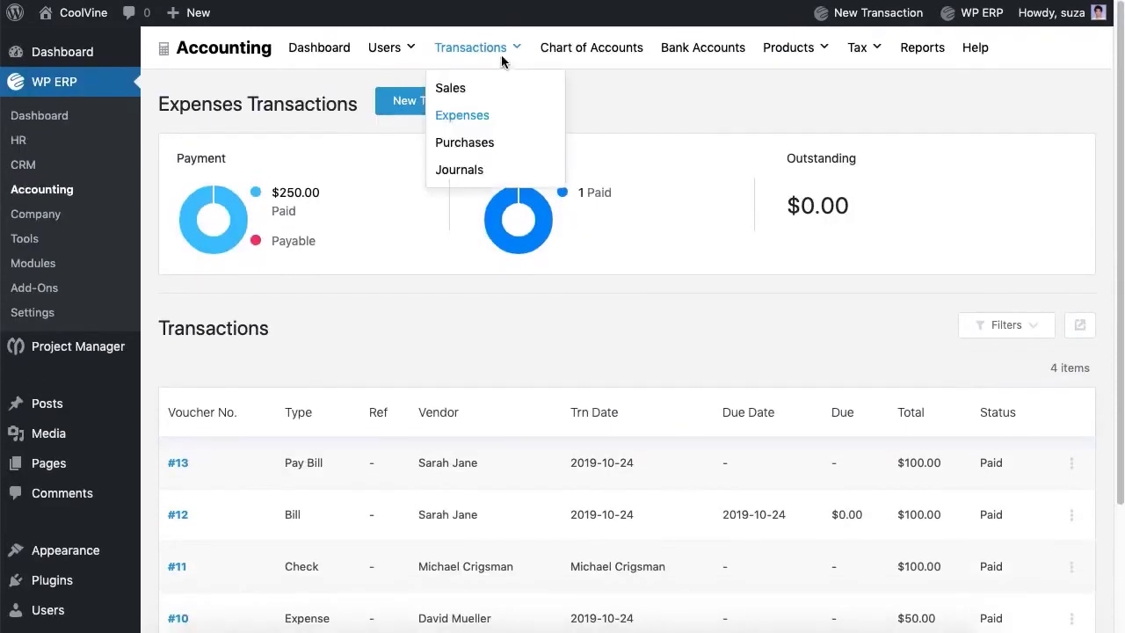
left_click(466, 174)
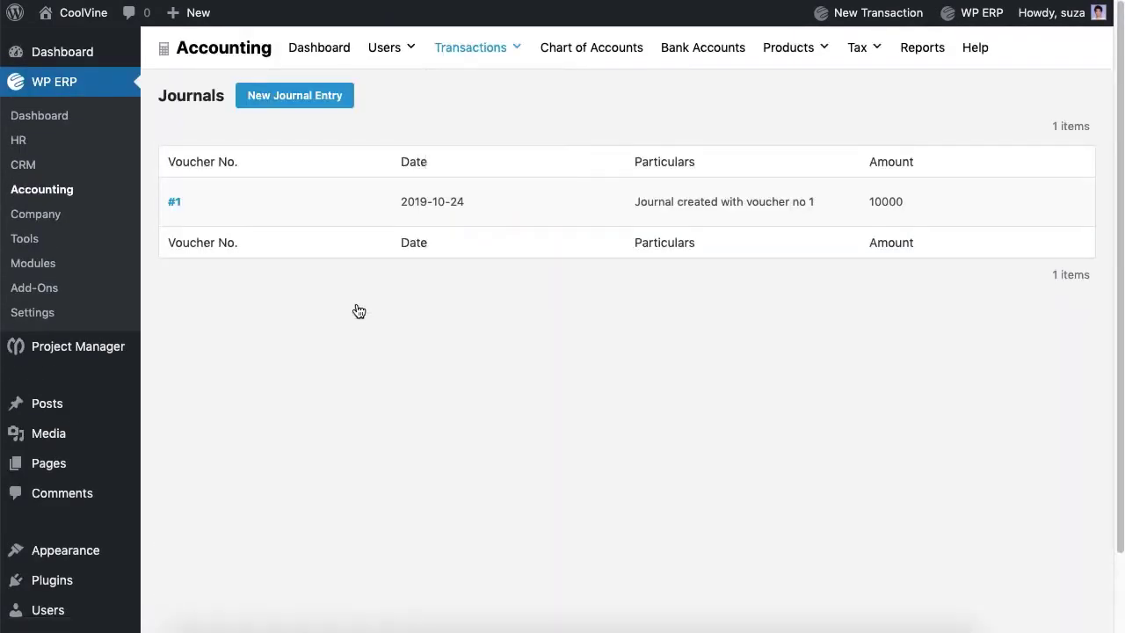
left_click(306, 106)
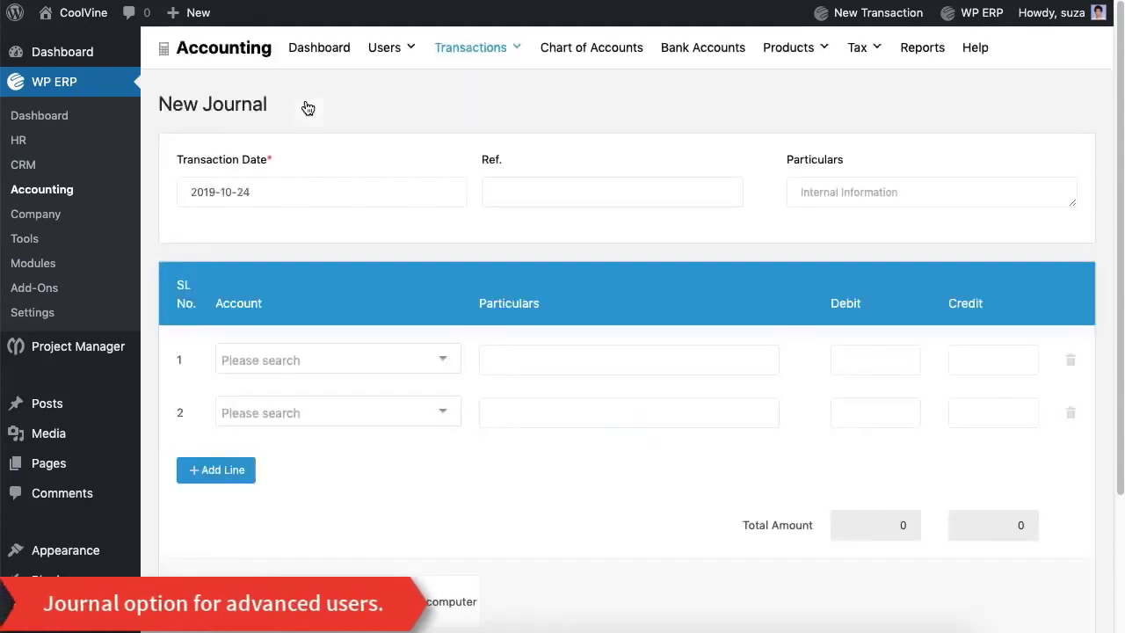
left_click(612, 191)
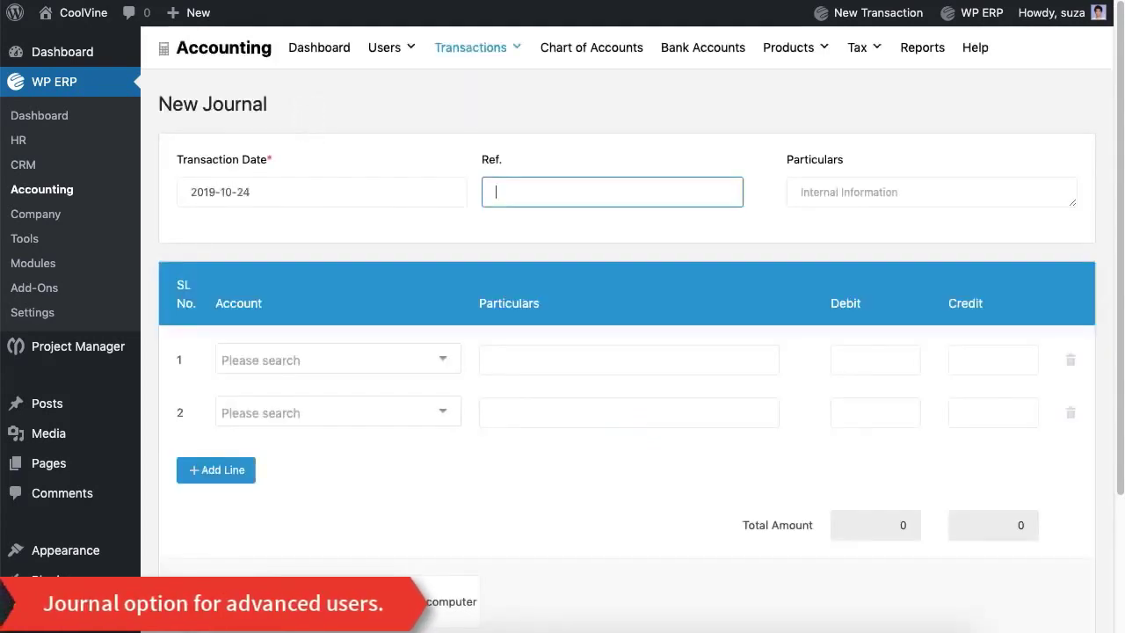
left_click(427, 363)
scroll(360, 236, "down", 10)
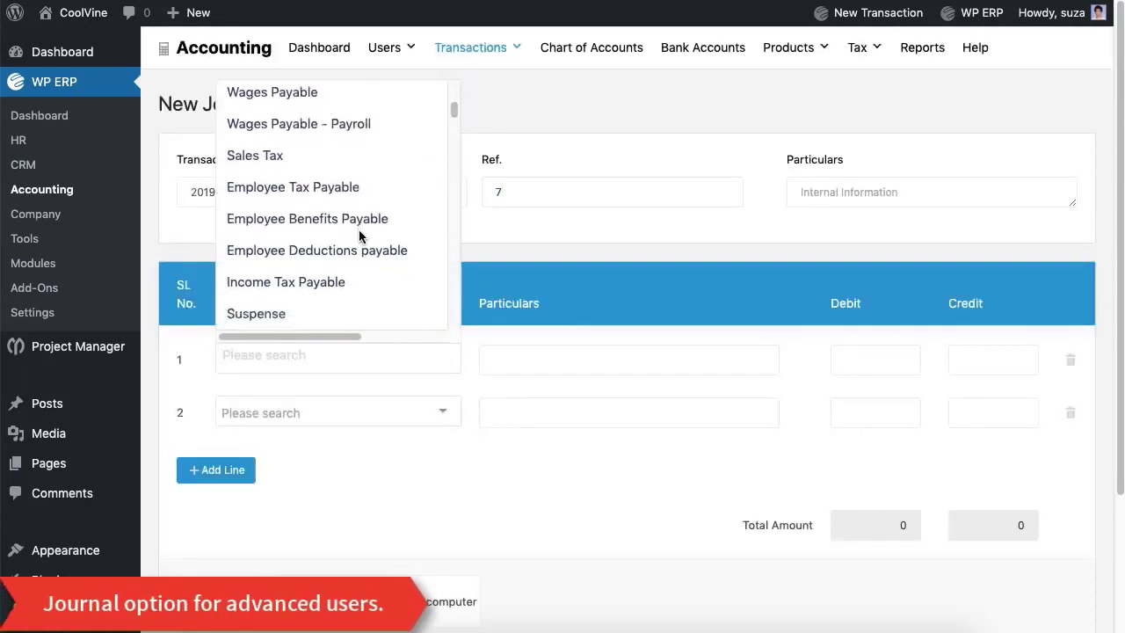
left_click(342, 223)
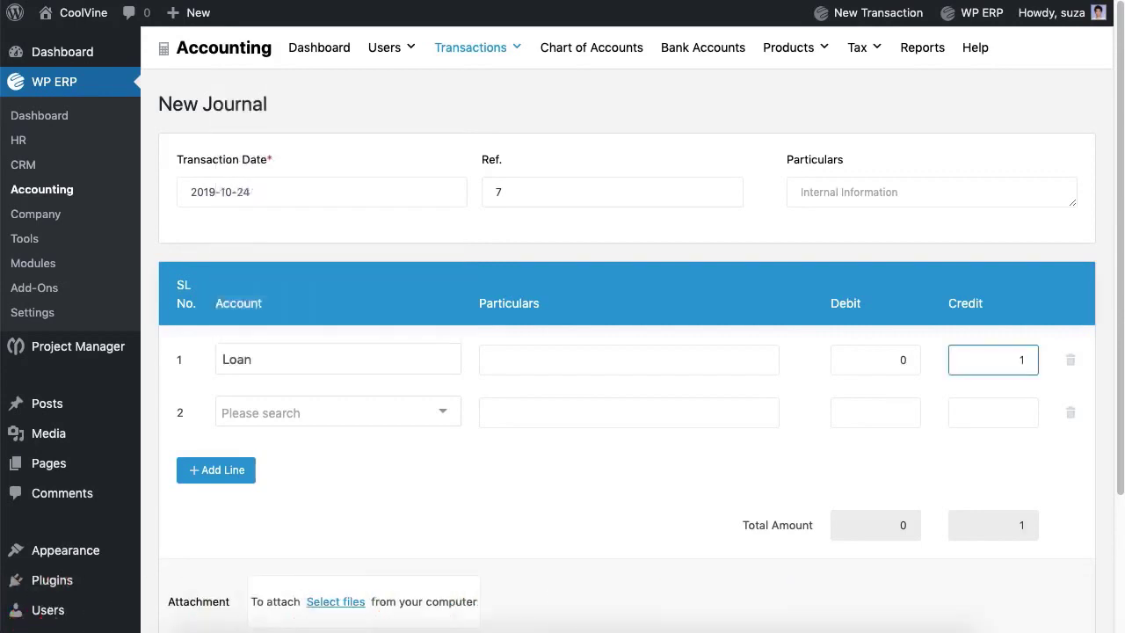
Step: Set line 2 to Cash, add particulars, remove the extra third line, and save
left_click(415, 416)
left_click(336, 308)
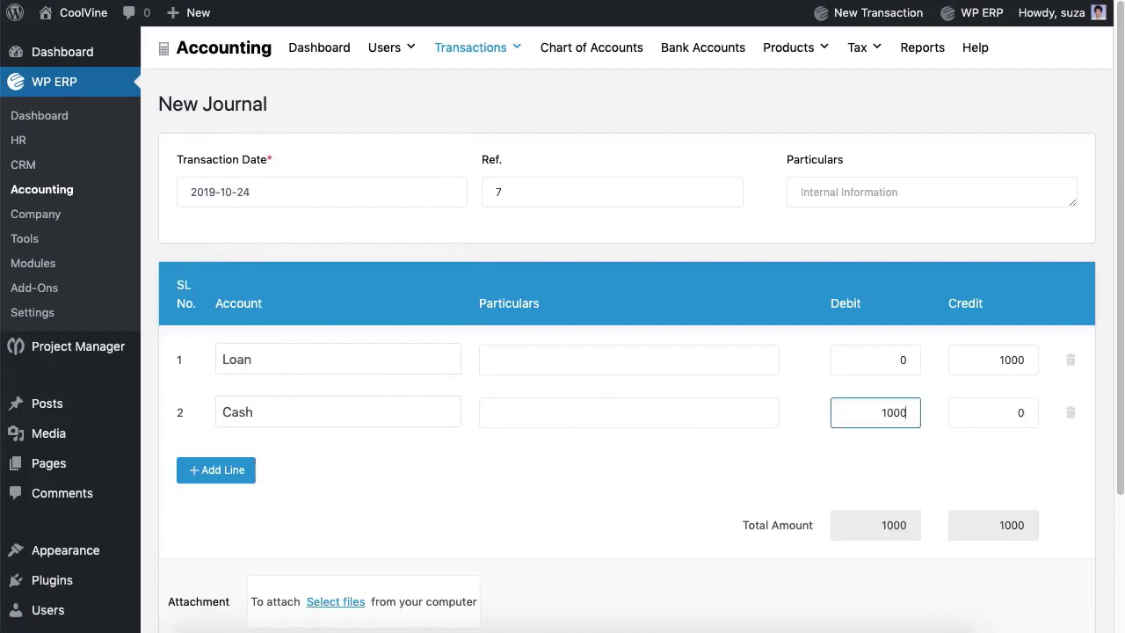
left_click(628, 359)
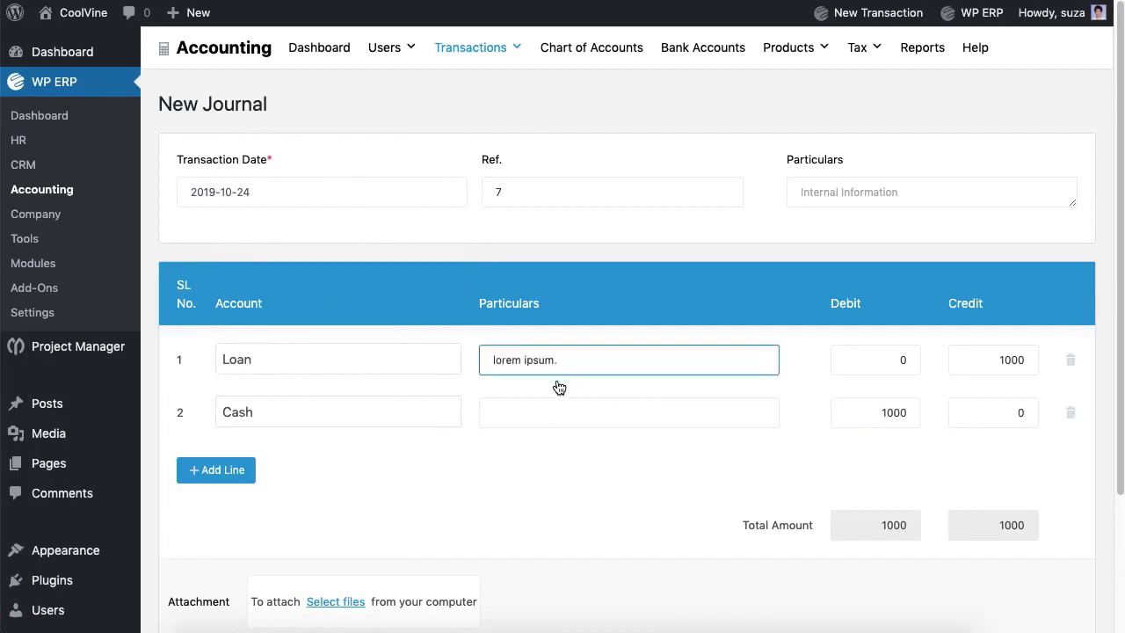
left_click(559, 413)
type("lorem ipsum.")
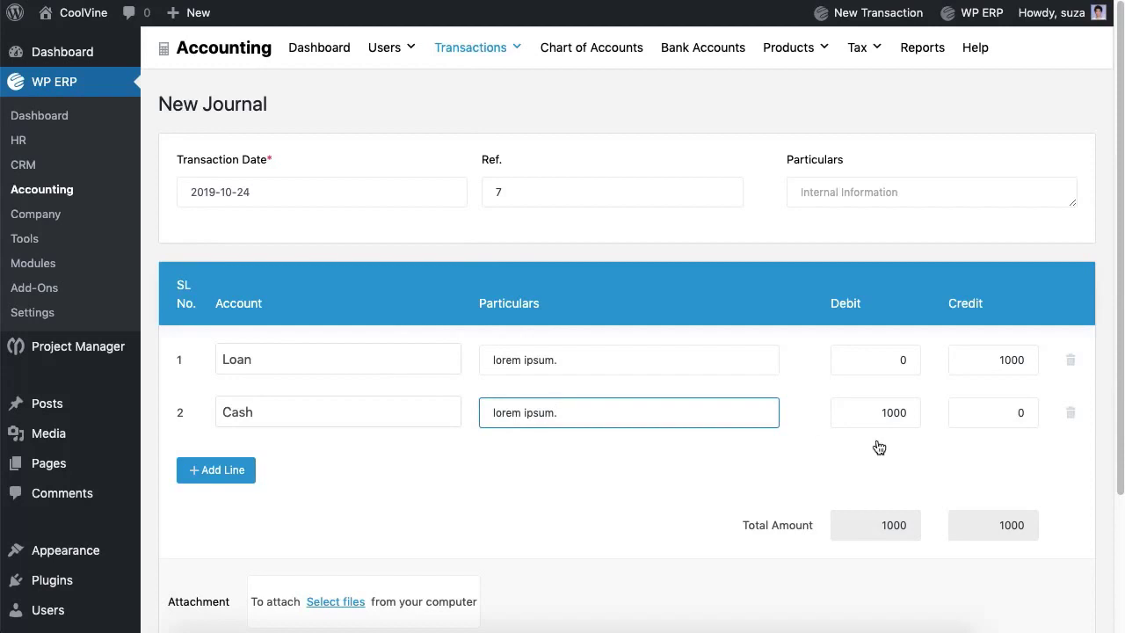
left_click(187, 473)
left_click(1071, 473)
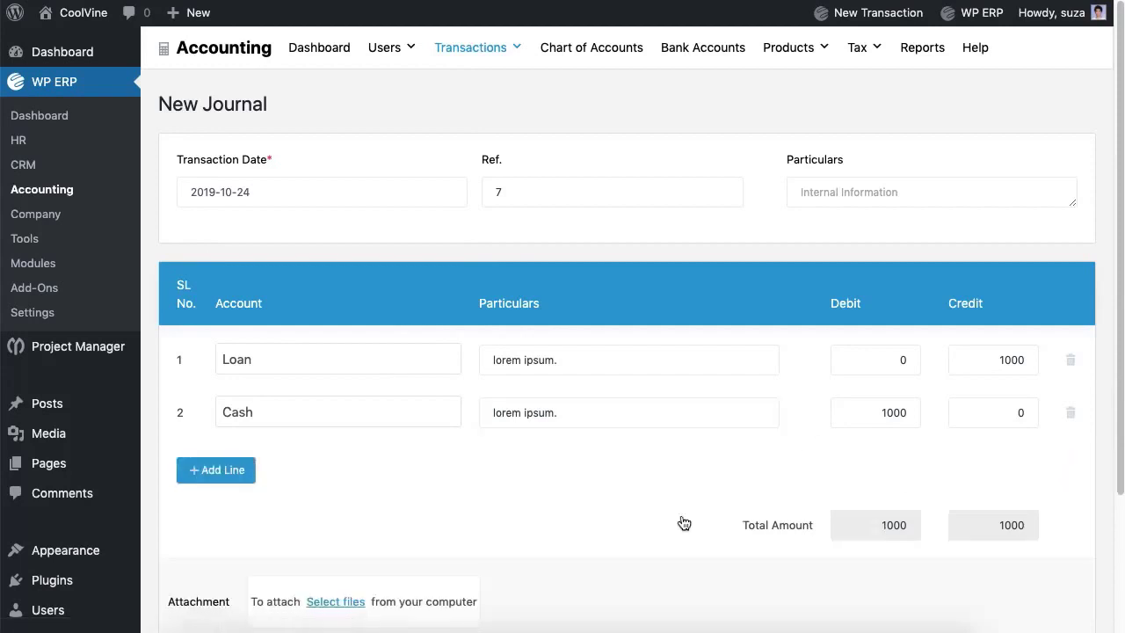
scroll(668, 524, "down", 3)
left_click(1054, 554)
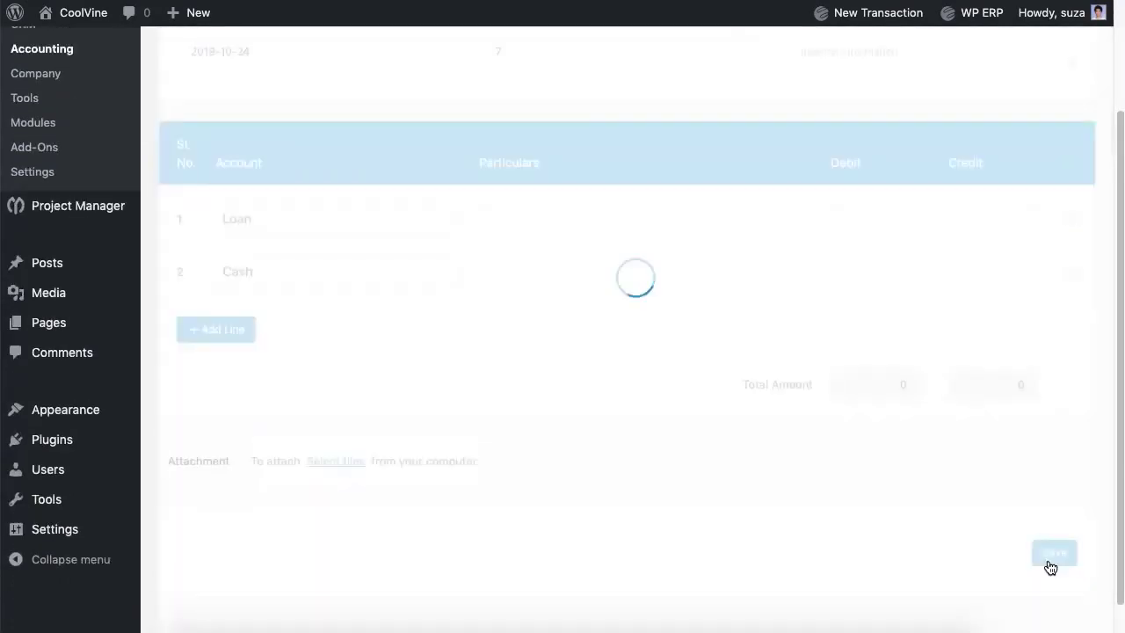
scroll(1050, 568, "up", 2)
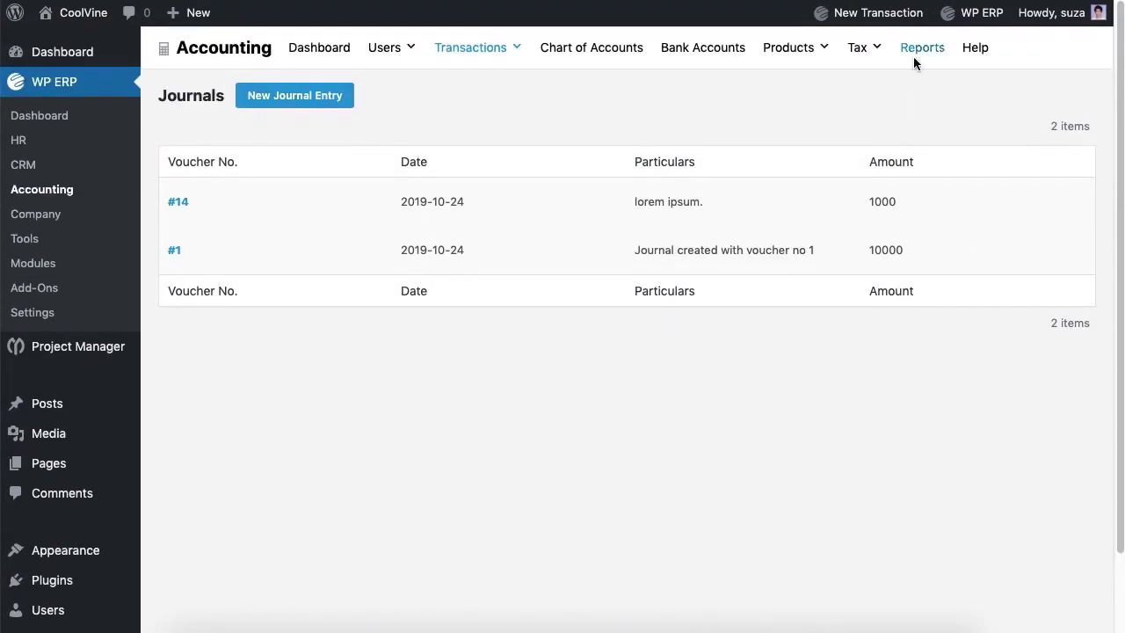
Step: View the Trial Balance report, leaving its year filter unchanged, then return to Reports
left_click(914, 52)
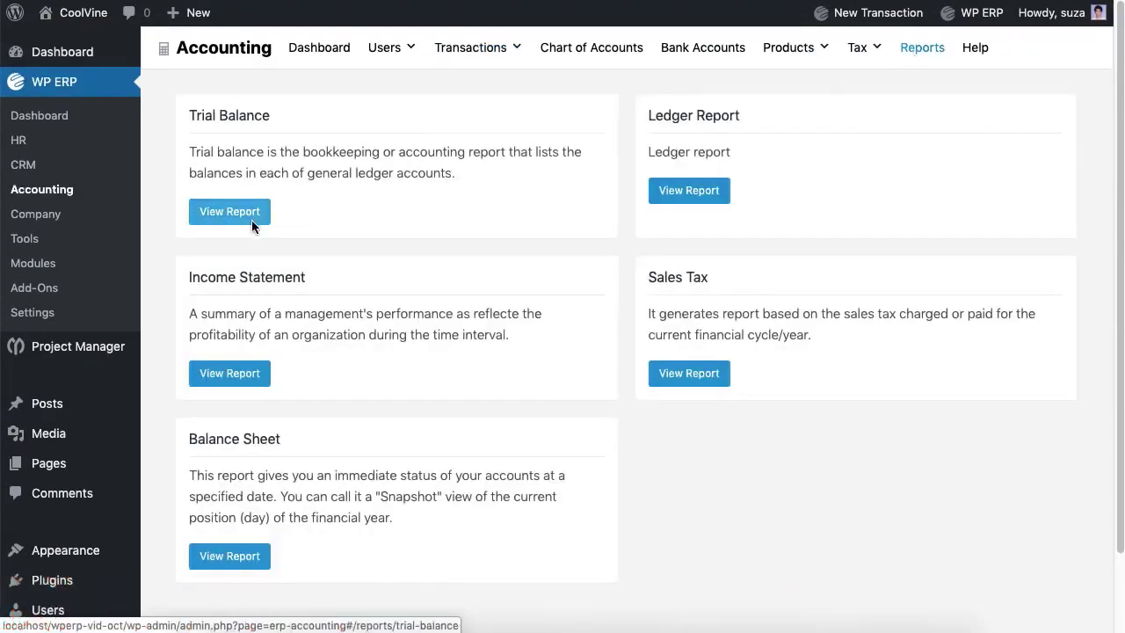
left_click(229, 211)
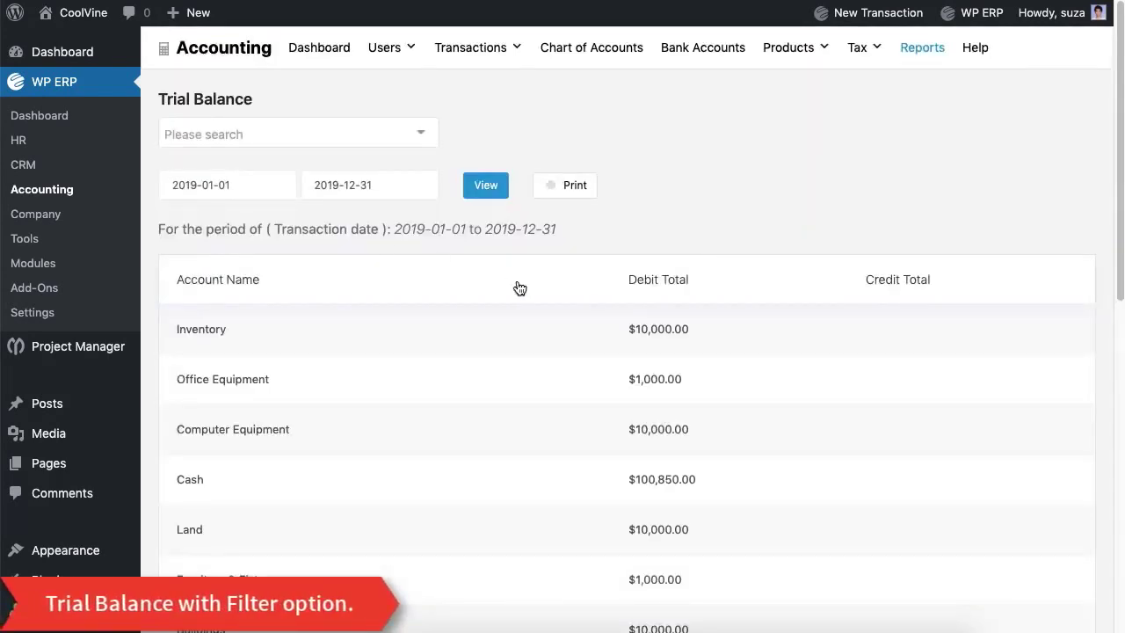
left_click(390, 137)
left_click(658, 138)
scroll(536, 314, "down", 3)
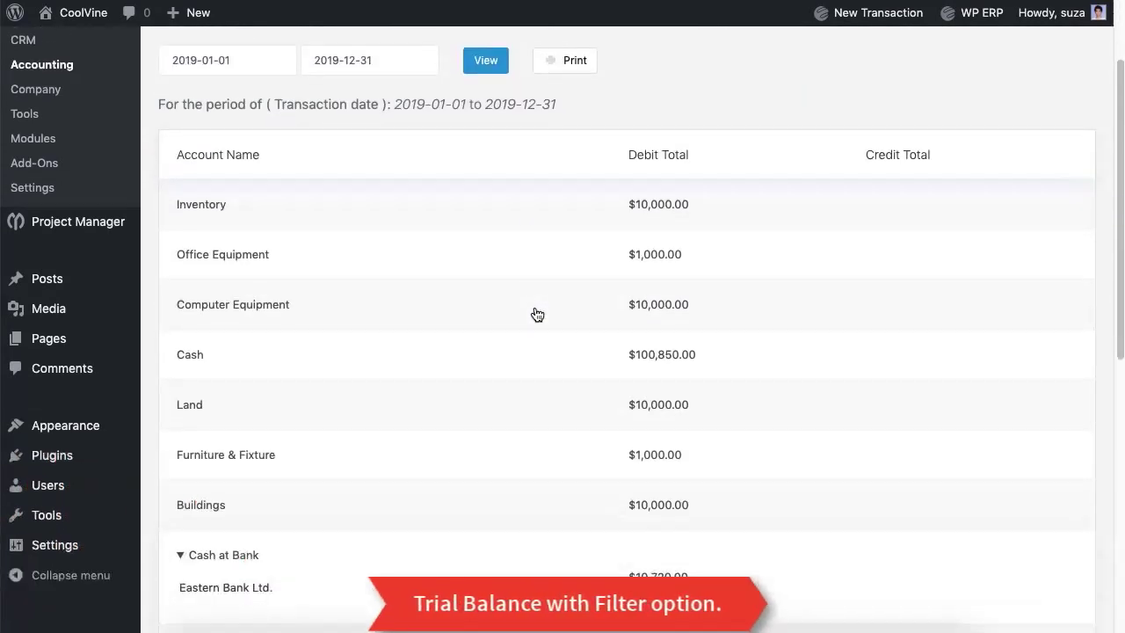
scroll(536, 314, "down", 6)
scroll(535, 314, "up", 8)
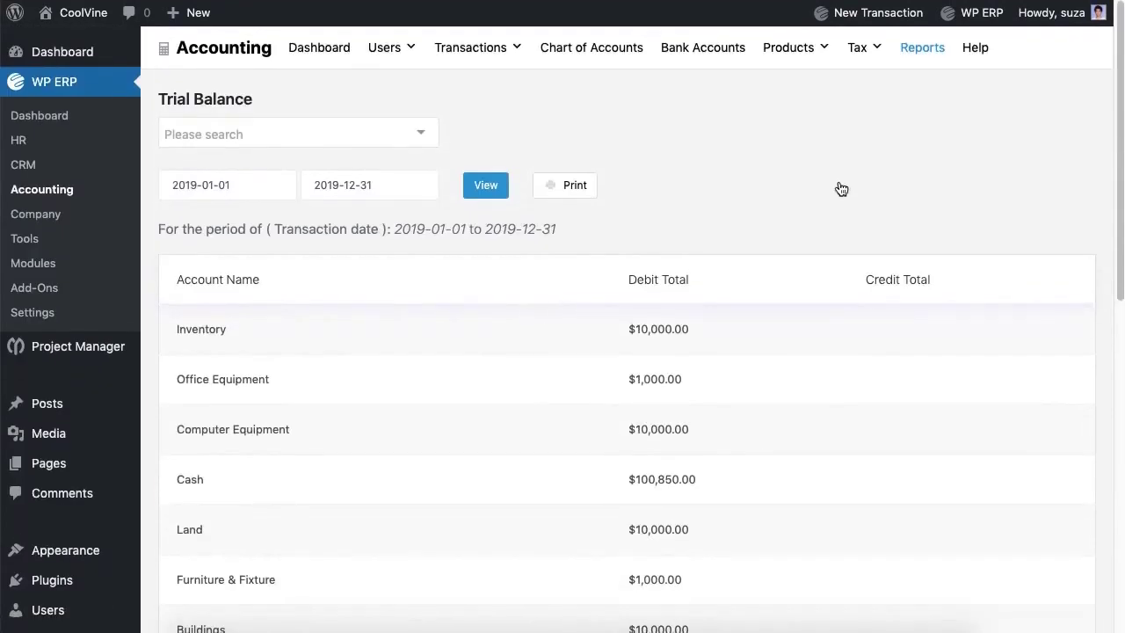
left_click(922, 56)
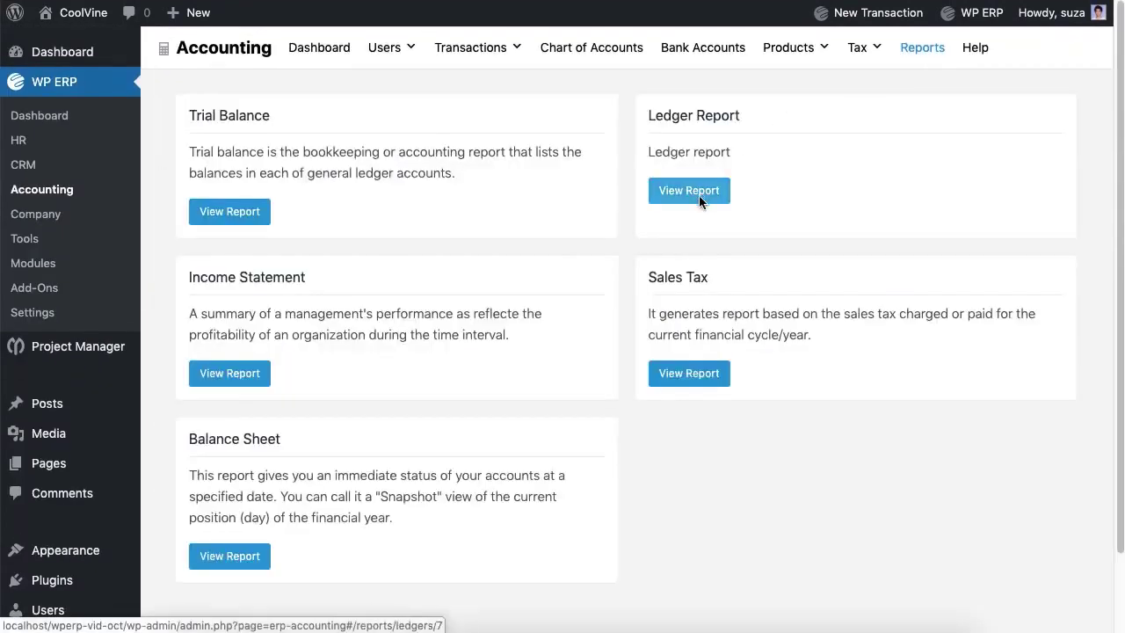
Step: Open the Ledger Report and inspect journal entry #14 from the Cash ledger
left_click(691, 188)
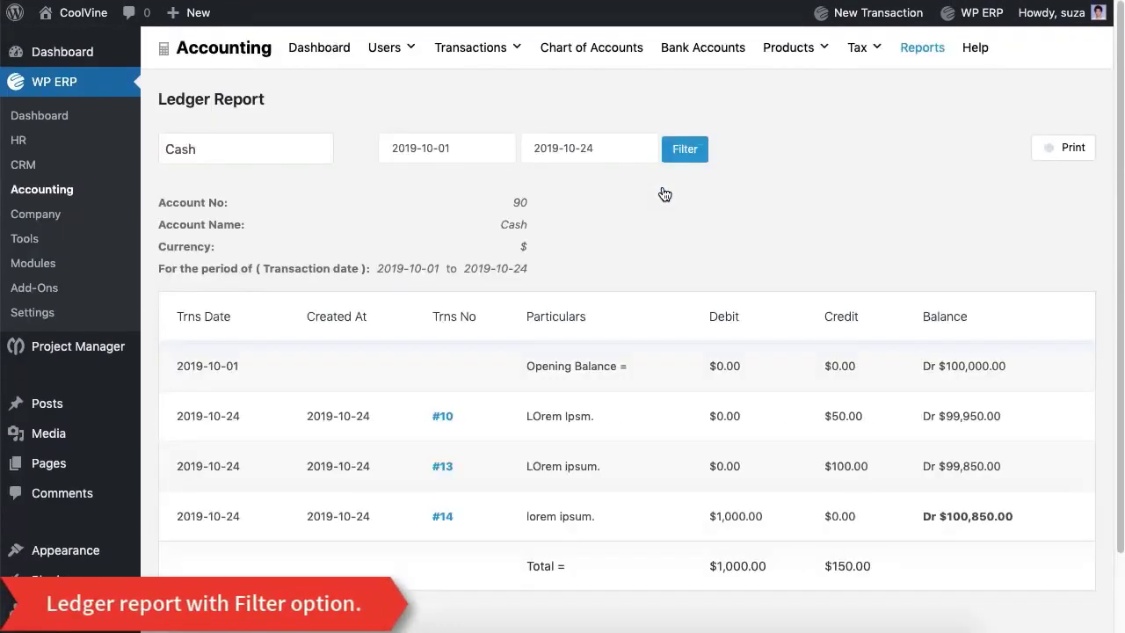
scroll(665, 194, "down", 2)
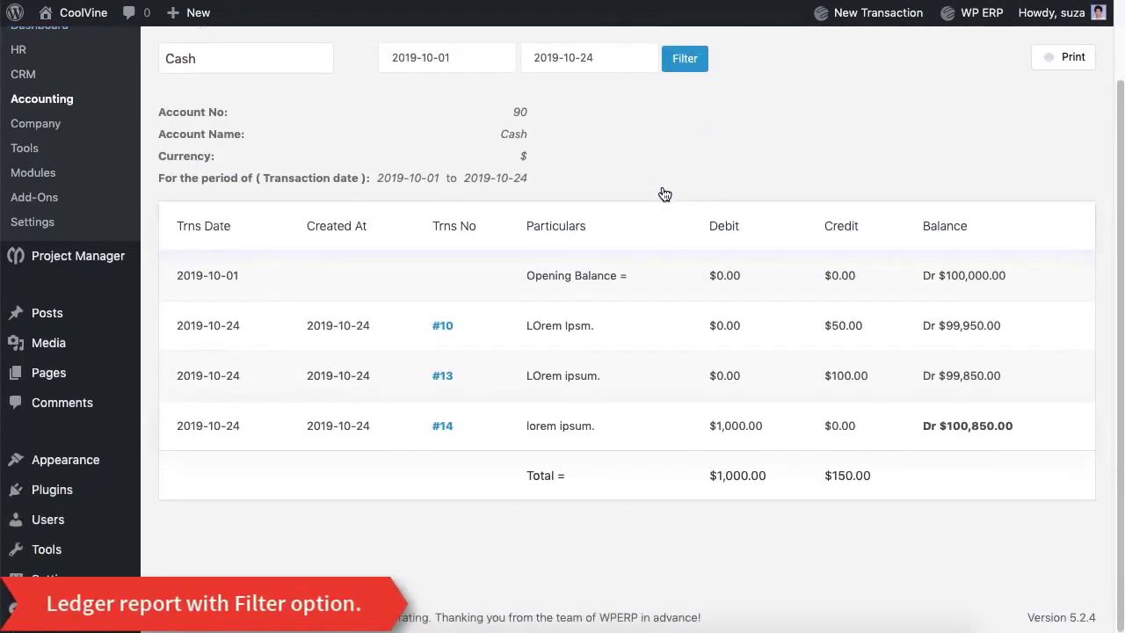
left_click(443, 422)
scroll(447, 437, "up", 2)
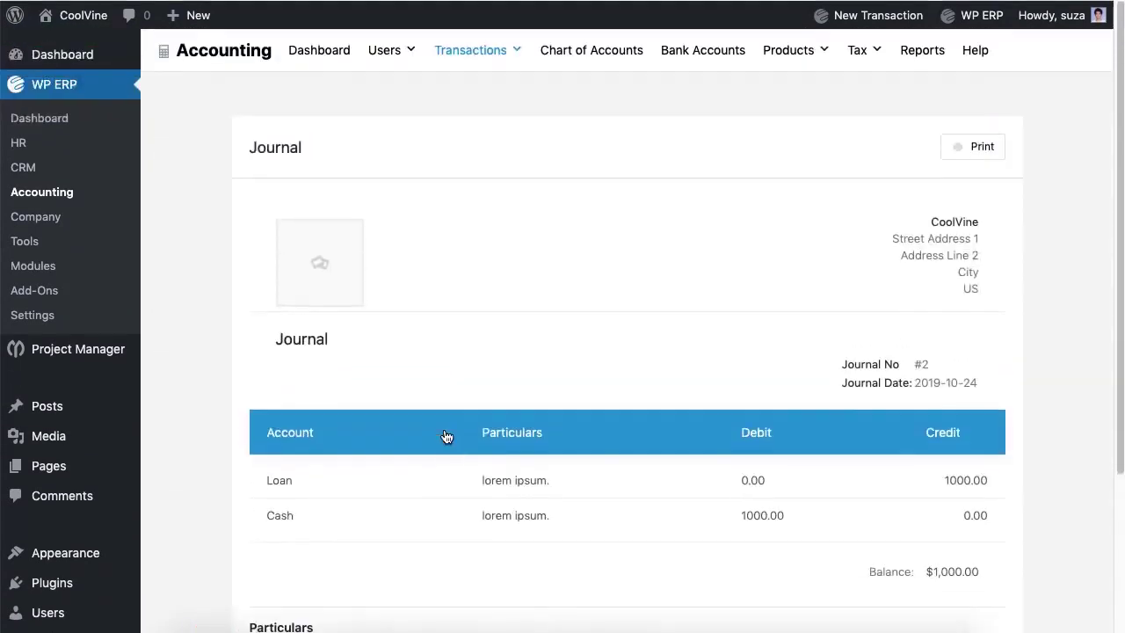
scroll(447, 437, "down", 5)
scroll(446, 437, "up", 5)
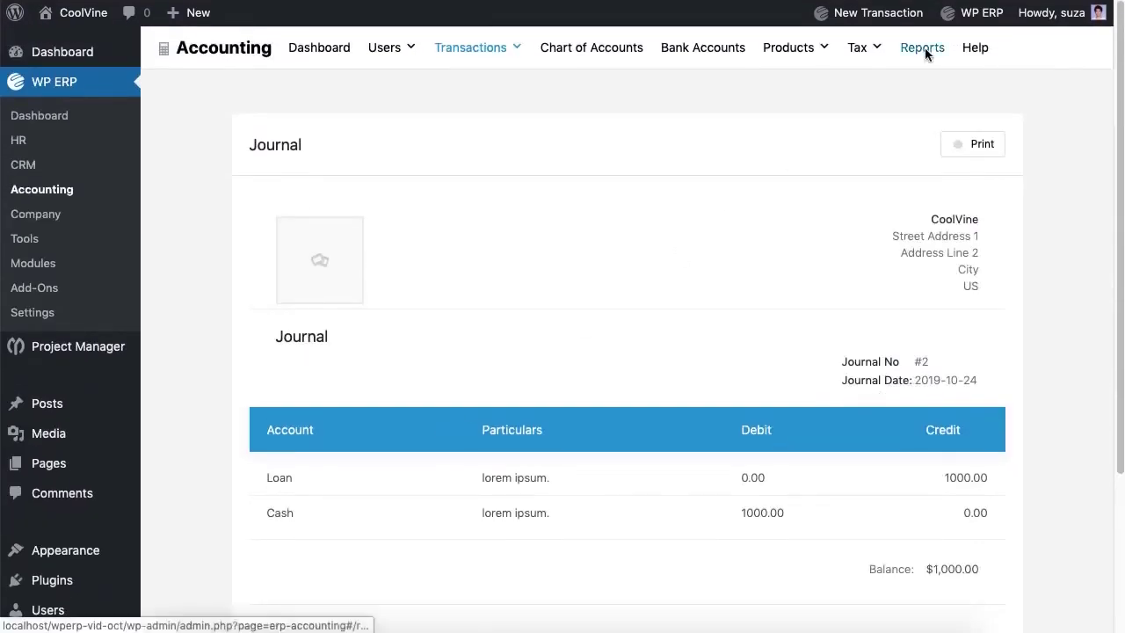
left_click(924, 51)
Step: Open the Income Statement and review its 2019-10-01 to 2019-10-24 period
left_click(238, 385)
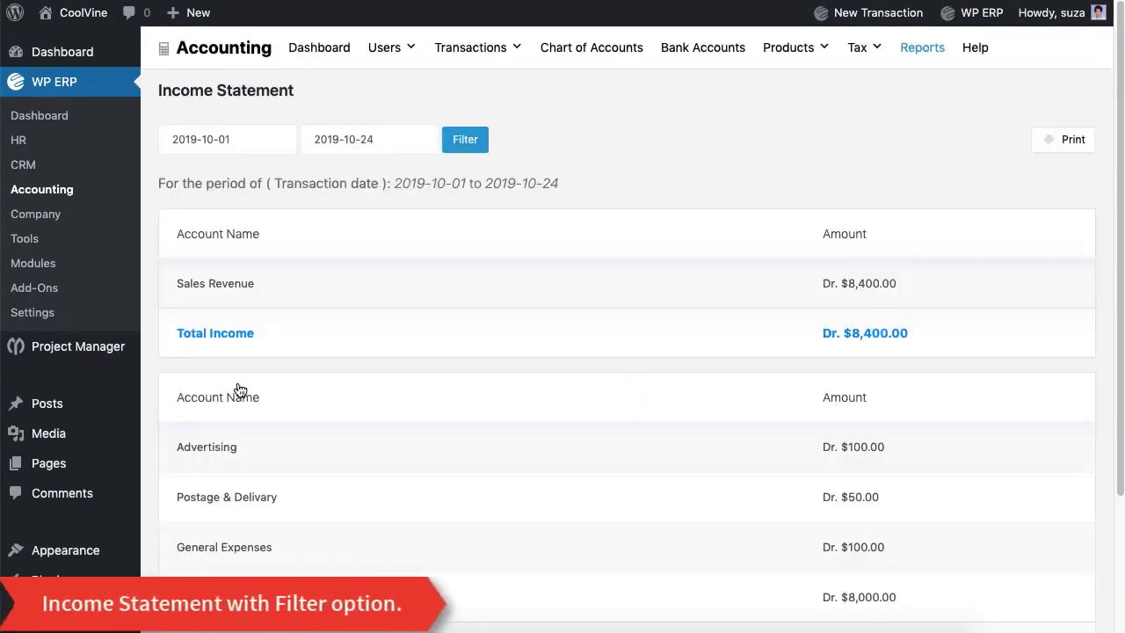
scroll(550, 302, "down", 3)
scroll(551, 302, "down", 2)
scroll(550, 301, "up", 5)
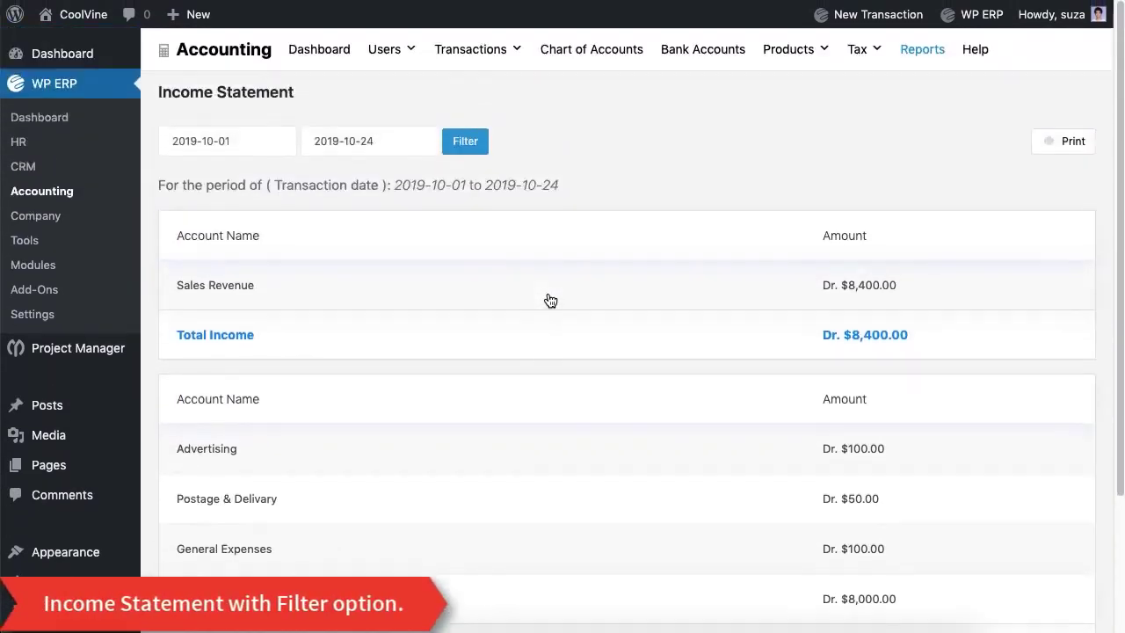
scroll(550, 301, "down", 3)
scroll(548, 299, "up", 3)
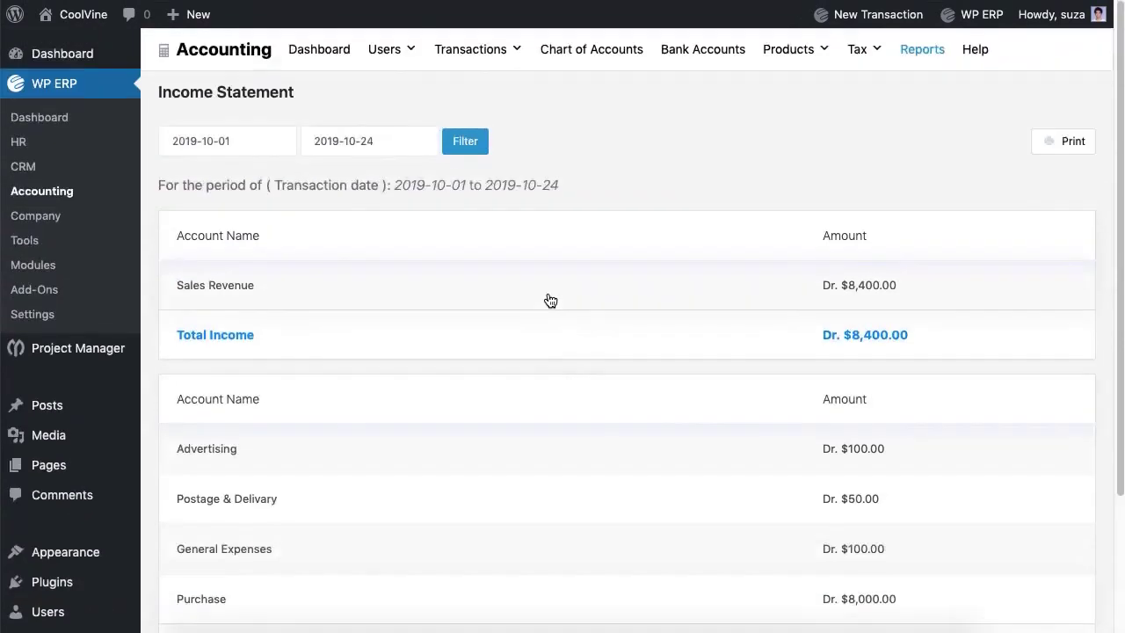
left_click(227, 138)
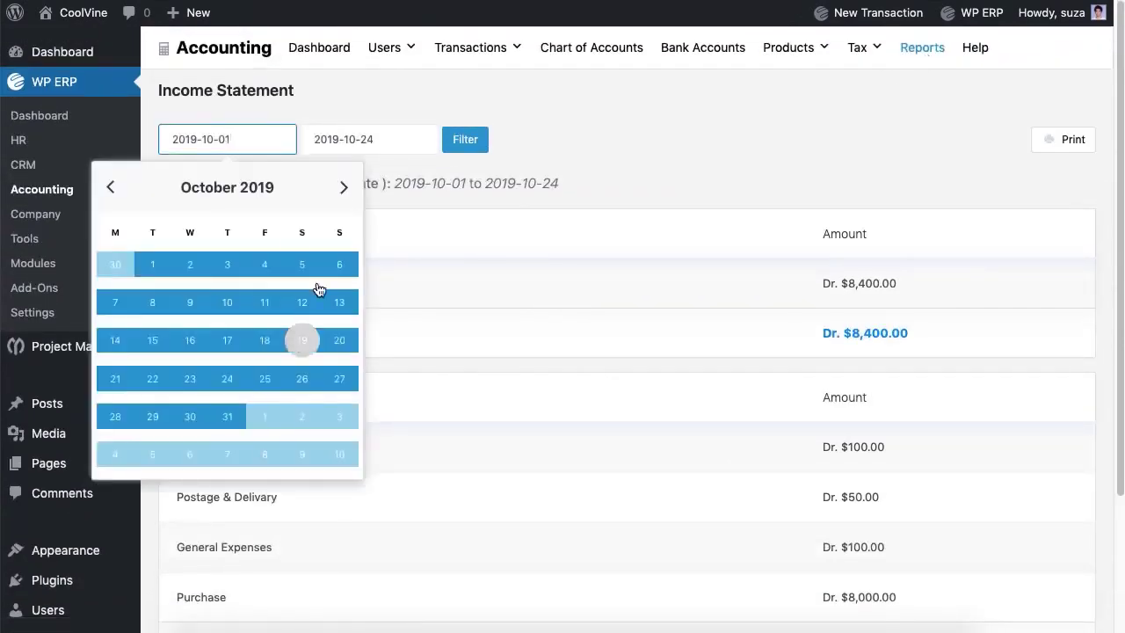
left_click(369, 139)
left_click(483, 141)
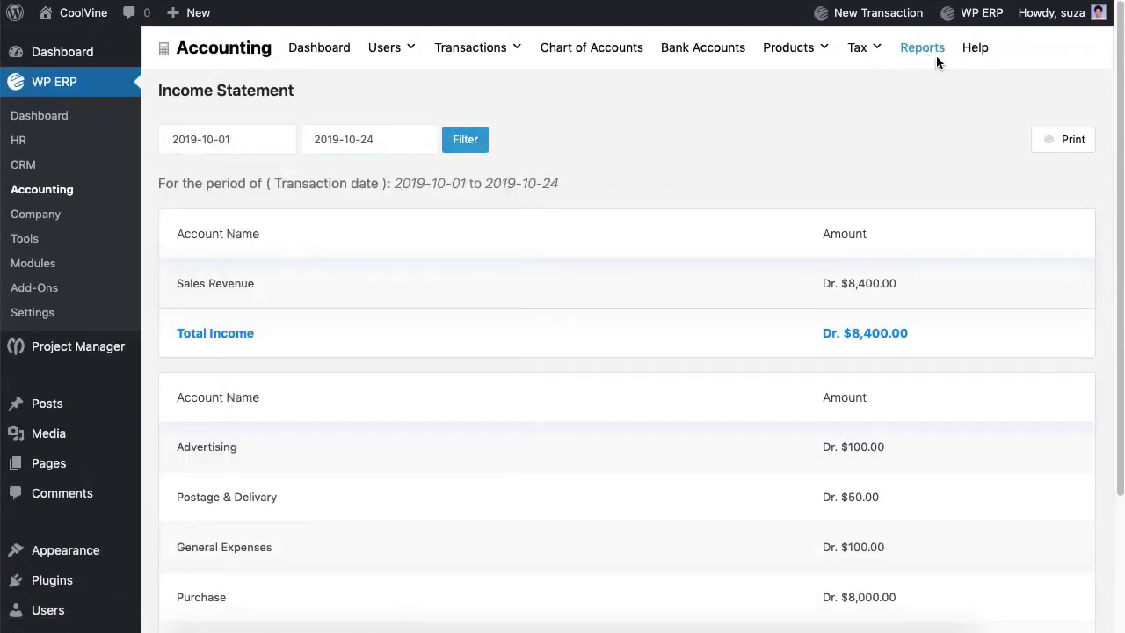
Step: View the Sales Tax report for the NBR tax agency
left_click(937, 56)
left_click(710, 379)
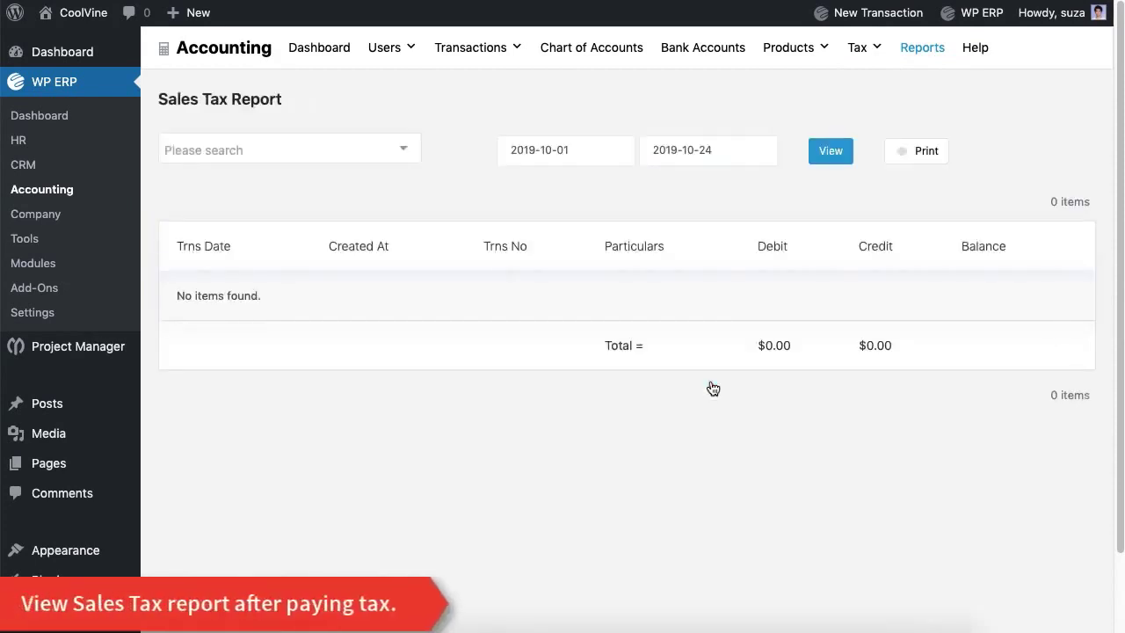
left_click(370, 160)
left_click(367, 178)
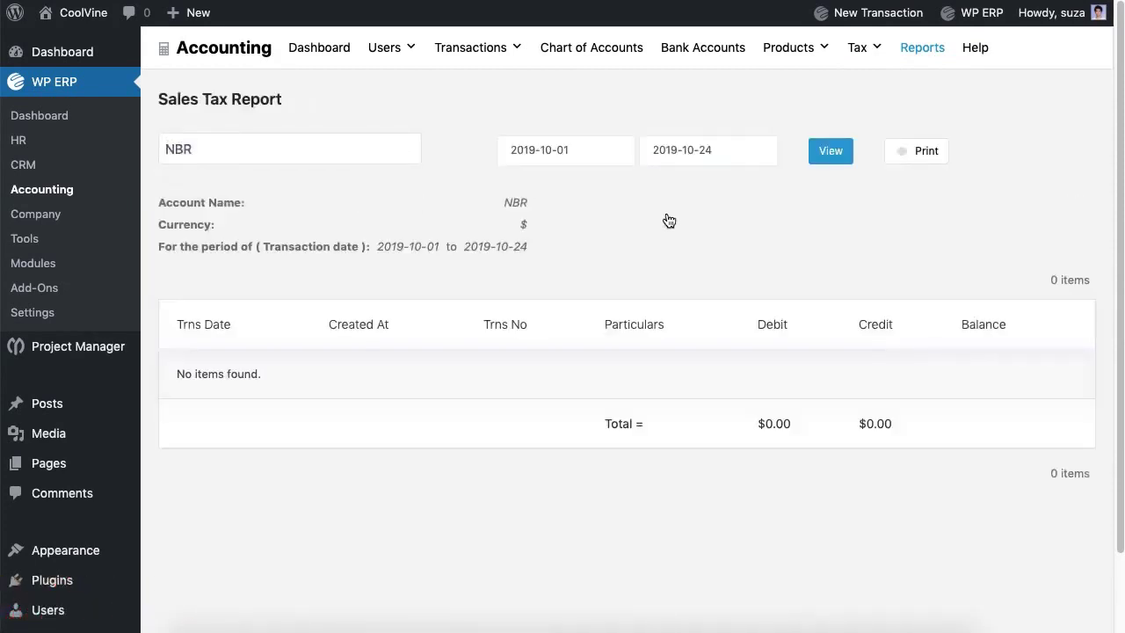
left_click(921, 49)
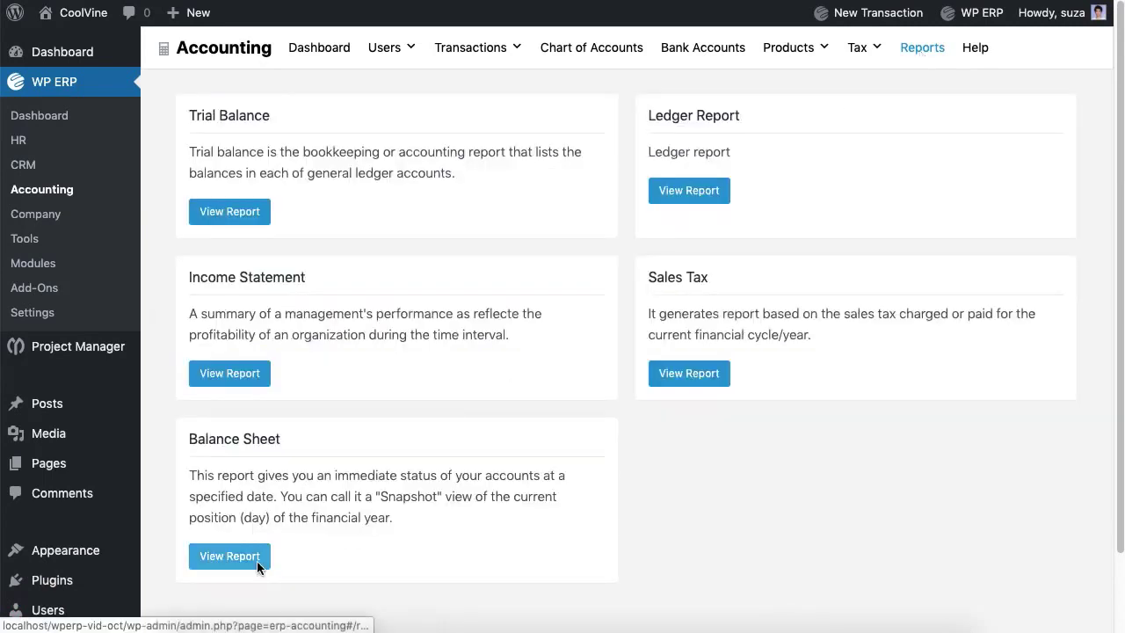
Step: Open the Balance Sheet and review its 2019-10-01 to 2019-10-24 period
left_click(257, 561)
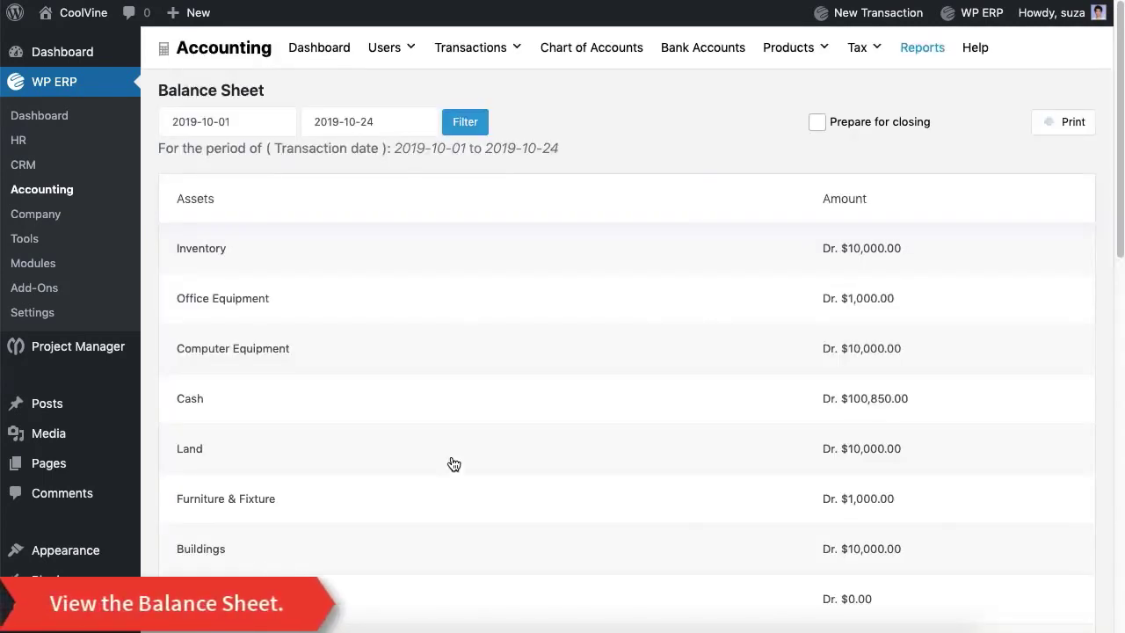
scroll(452, 463, "down", 3)
scroll(454, 464, "down", 8)
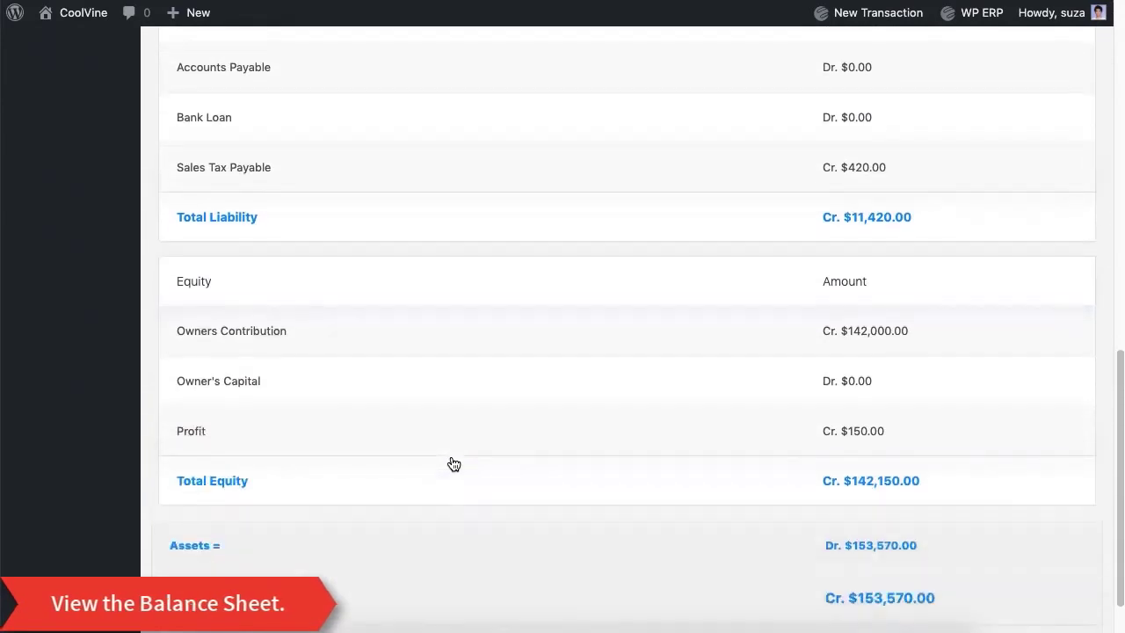
scroll(454, 464, "up", 10)
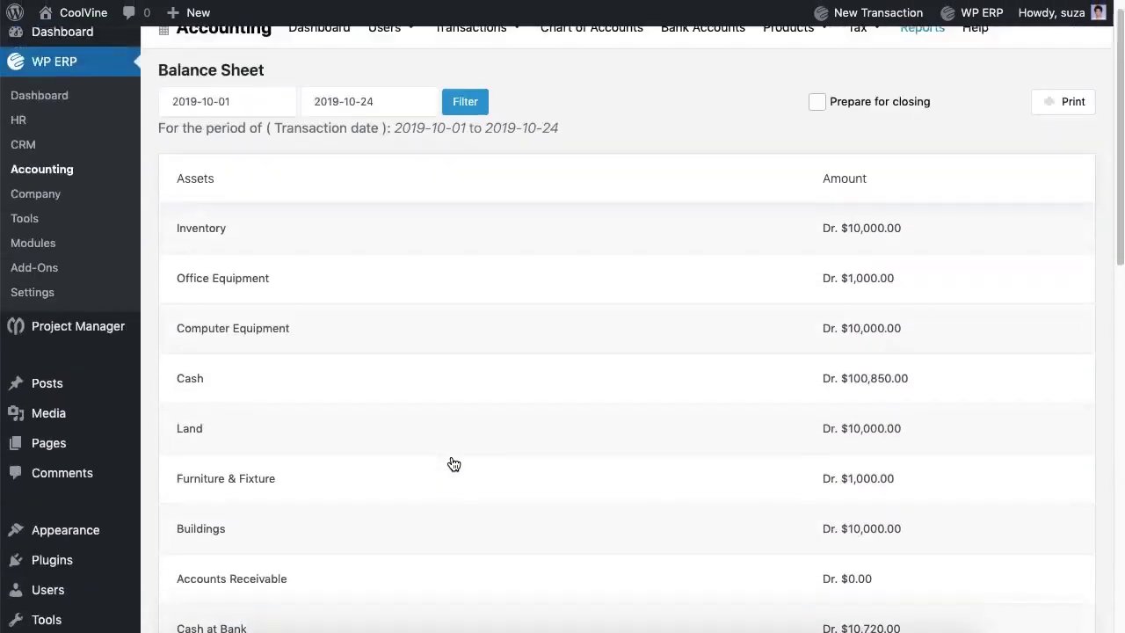
left_click(227, 122)
left_click(369, 121)
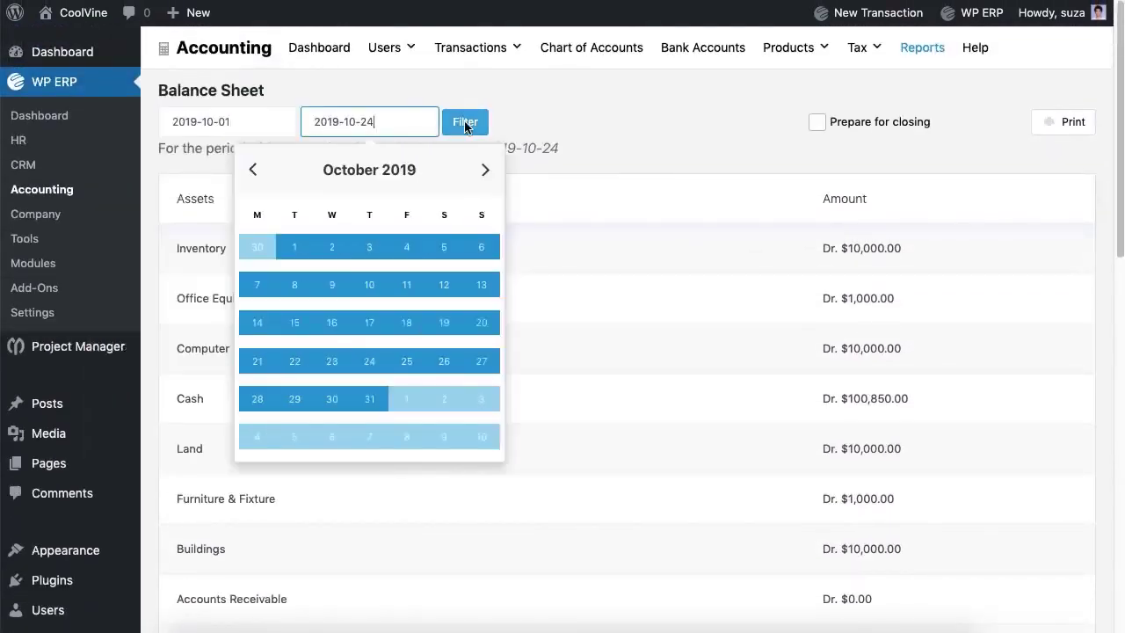
left_click(719, 130)
scroll(647, 133, "down", 10)
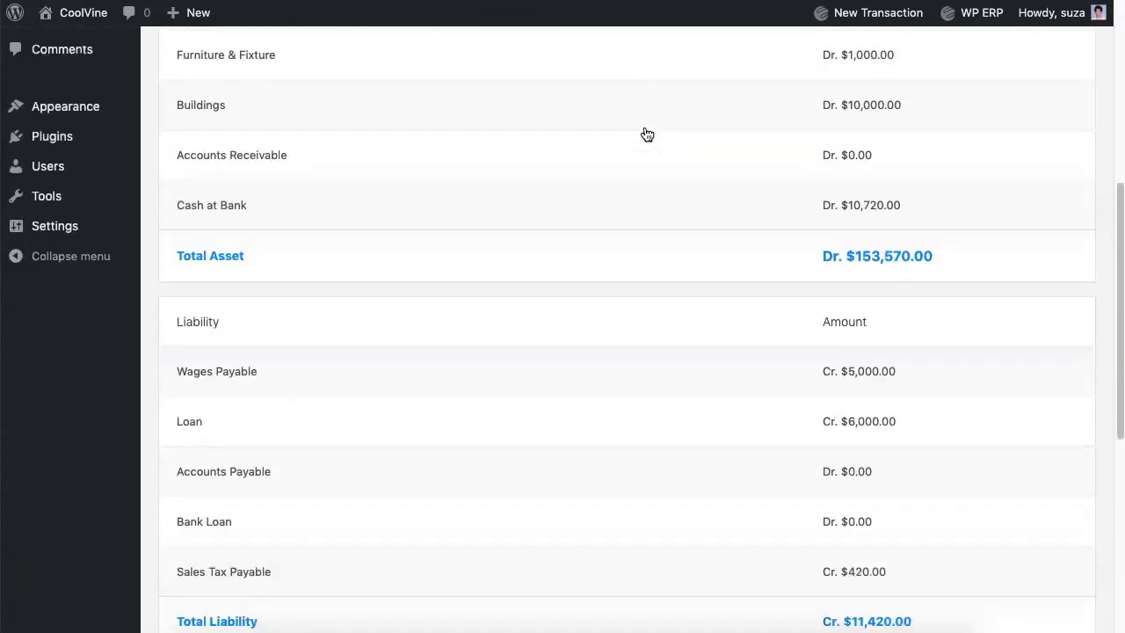
scroll(647, 134, "up", 10)
Step: Start a new tax payment made by Cash from the Cash account
mouse_move(863, 53)
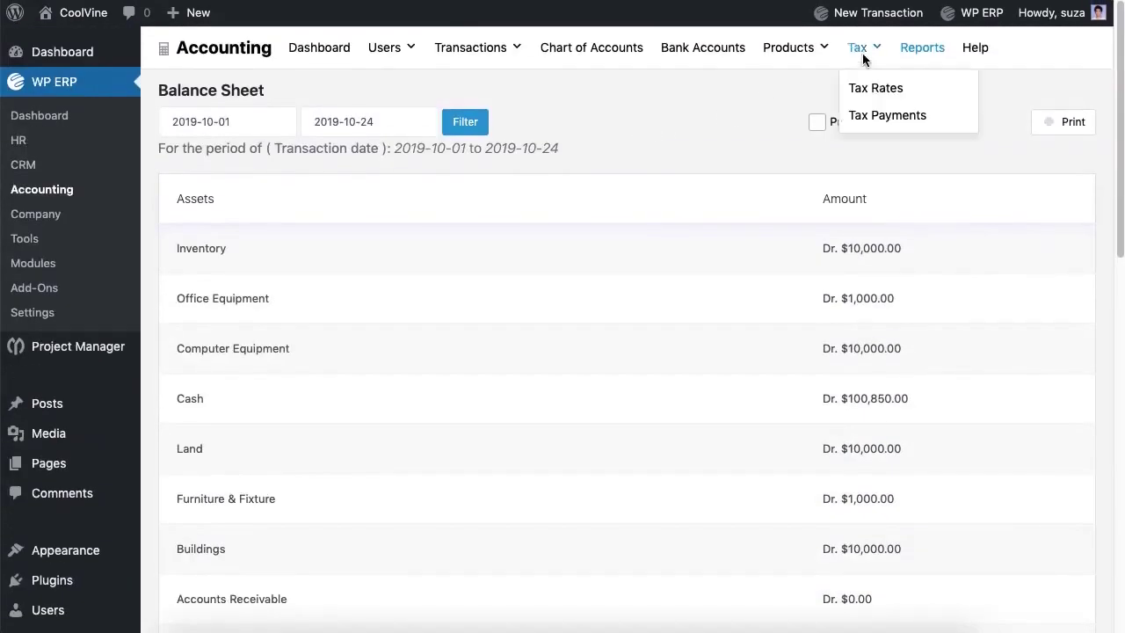
left_click(874, 116)
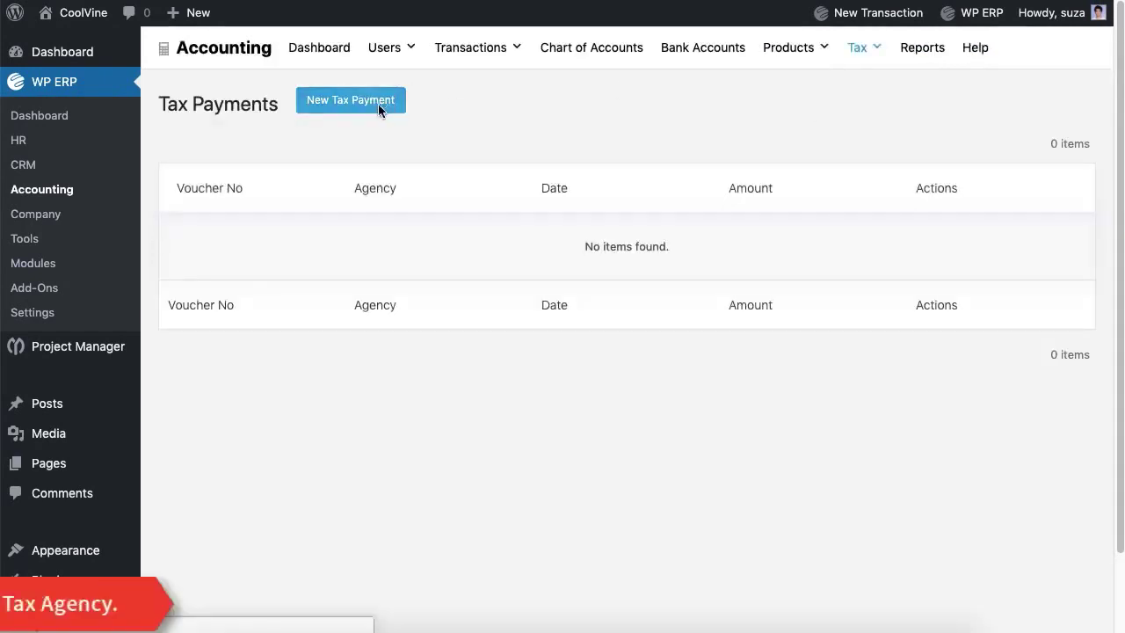
left_click(377, 104)
left_click(356, 192)
left_click(341, 224)
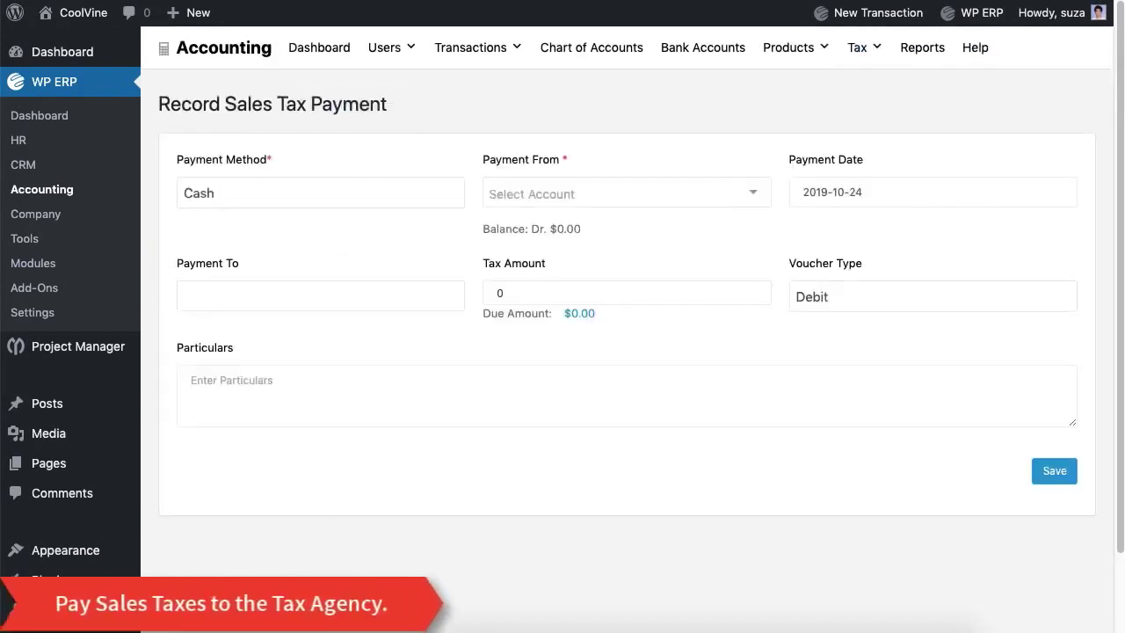
left_click(572, 194)
left_click(567, 223)
Step: Pay $420.00 to NBR with a particulars note and save it as voucher #15
left_click(400, 299)
left_click(391, 327)
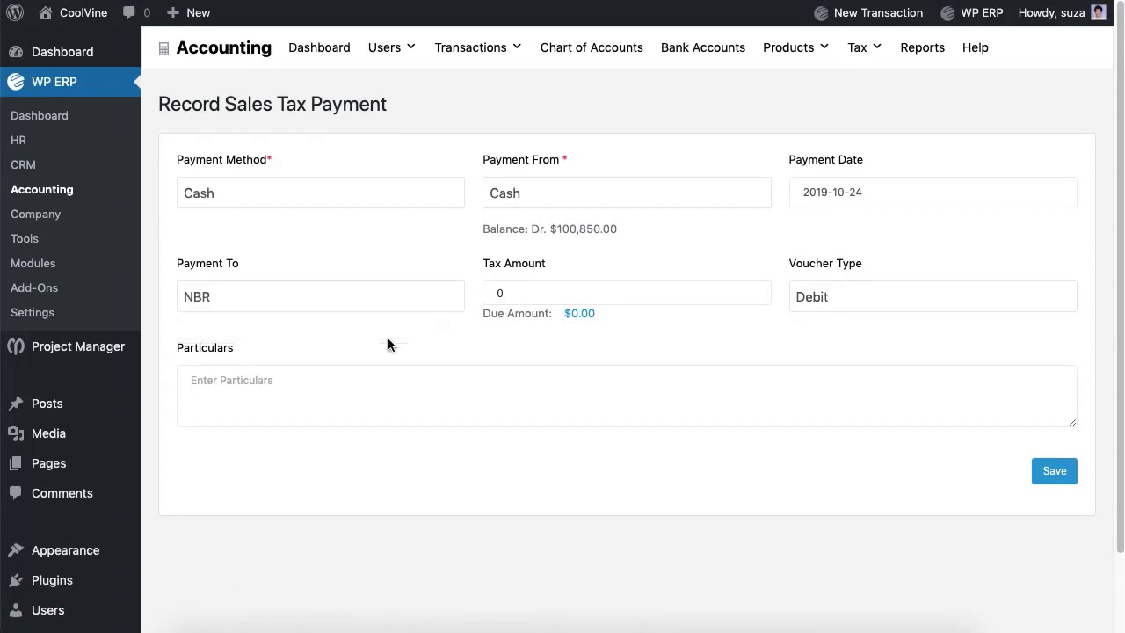
left_click(545, 292)
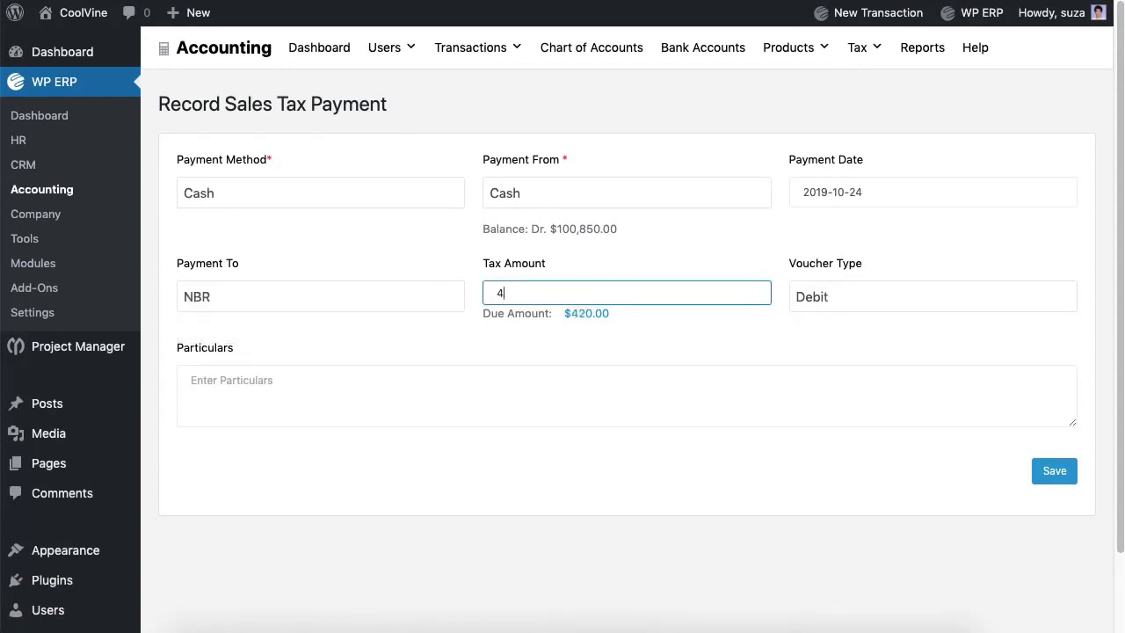
left_click(191, 380)
type("Lorem ipsum.")
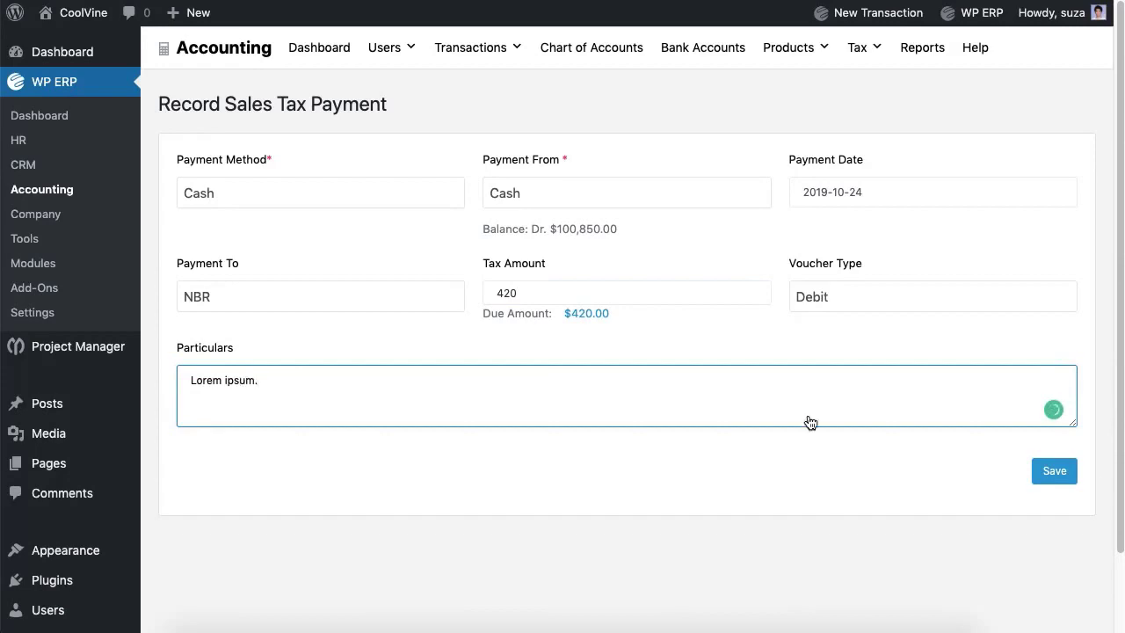
left_click(1052, 476)
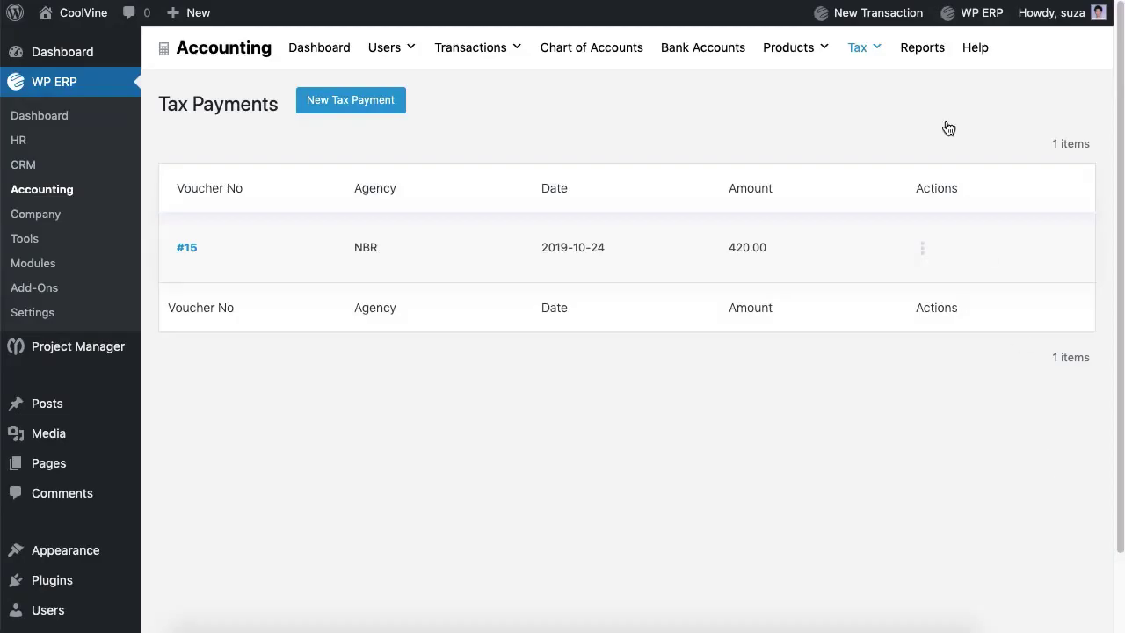
Step: View the Sales Tax report for NBR, now showing a $0.00 balance
left_click(922, 48)
left_click(720, 372)
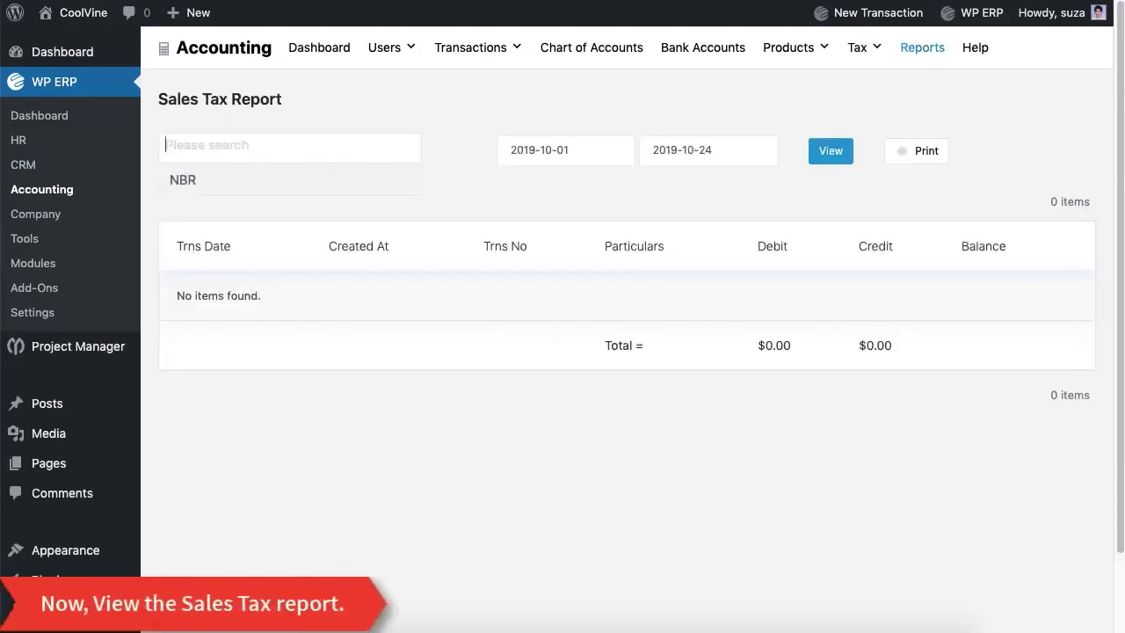
left_click(346, 183)
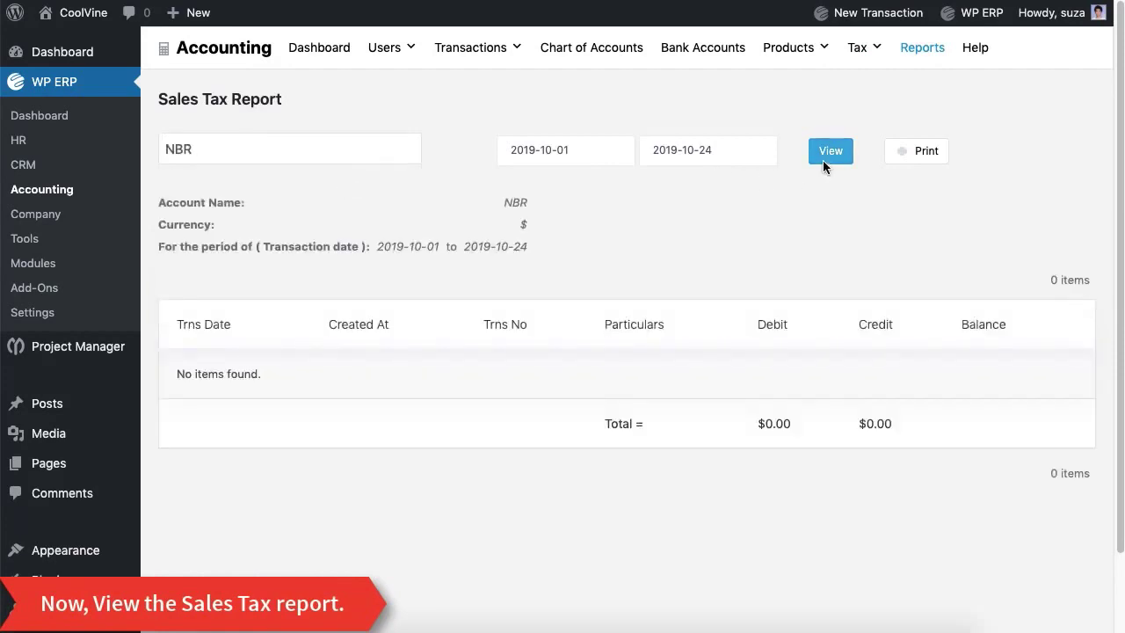
left_click(824, 156)
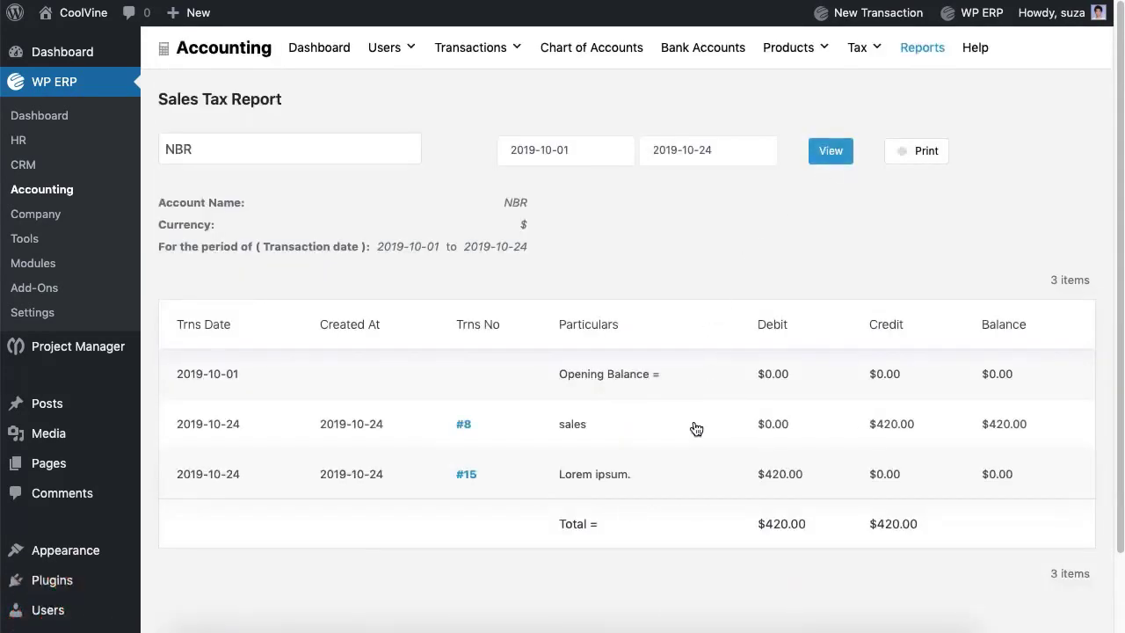
scroll(696, 428, "down", 2)
scroll(696, 428, "up", 2)
Step: Show the Accounting dashboard, reviewing the $111,150.00 balance and This Year income and expense chart
left_click(319, 49)
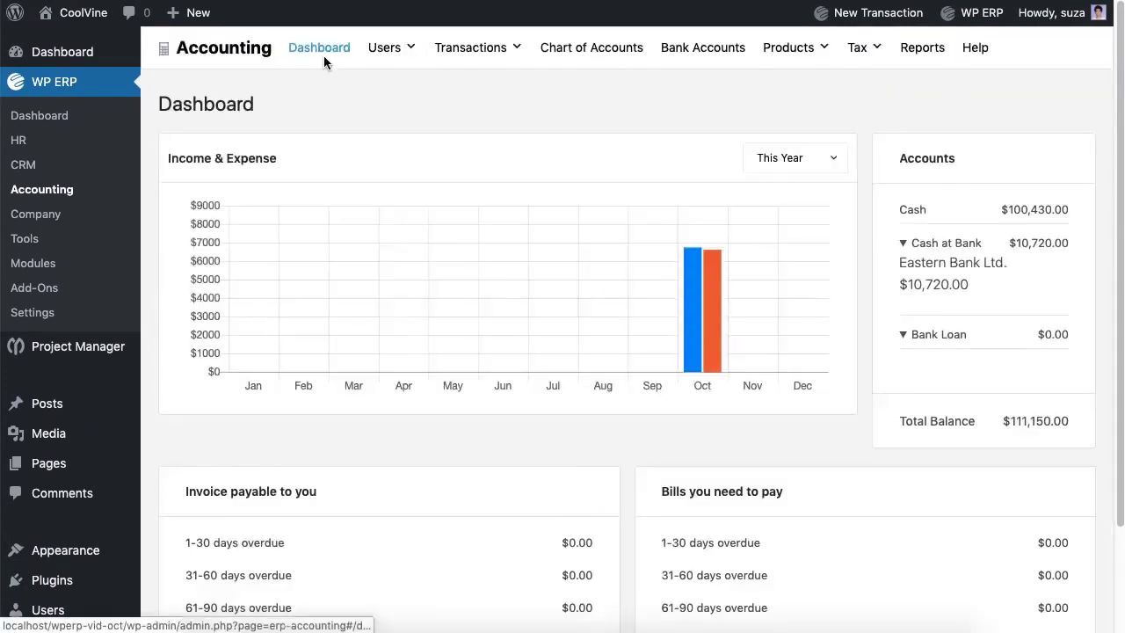
mouse_move(694, 303)
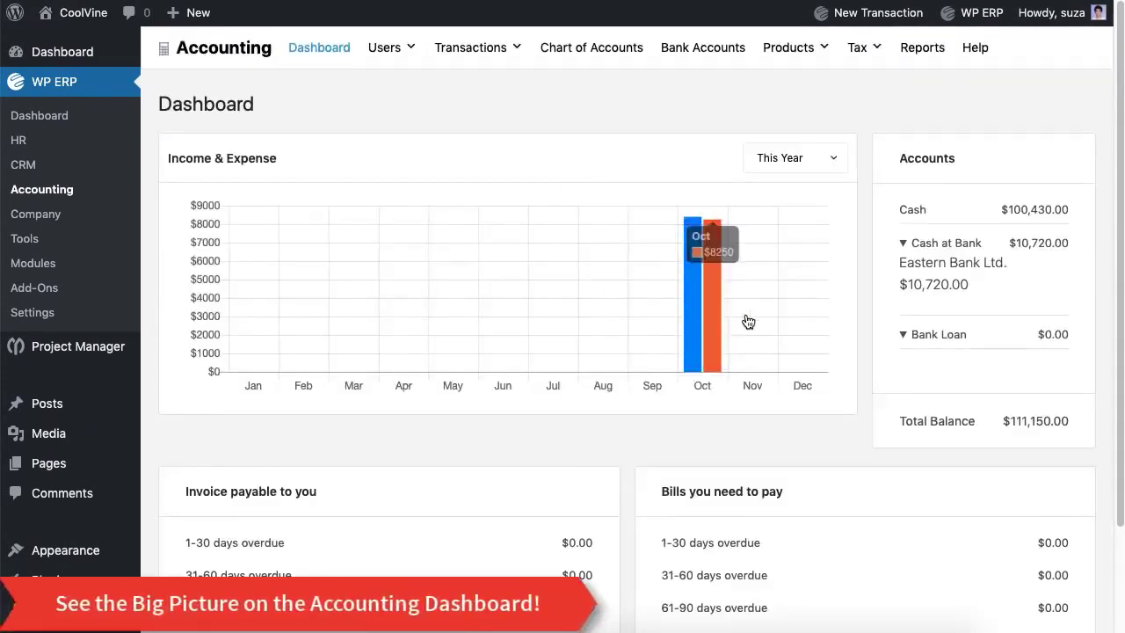
scroll(1001, 389, "down", 3)
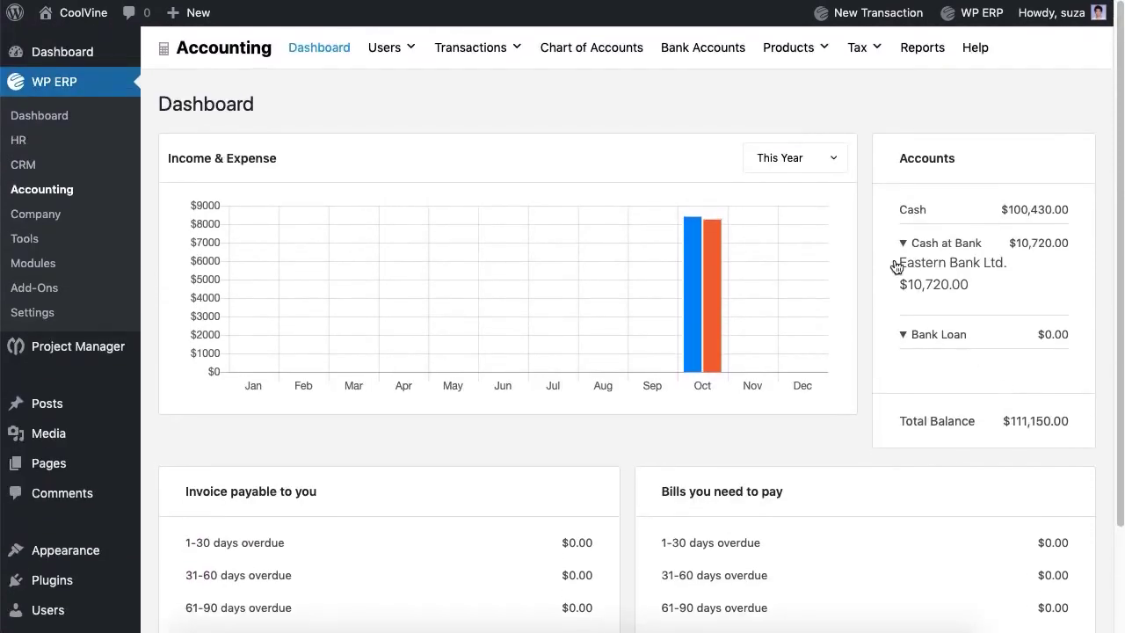
left_click(827, 164)
left_click(613, 113)
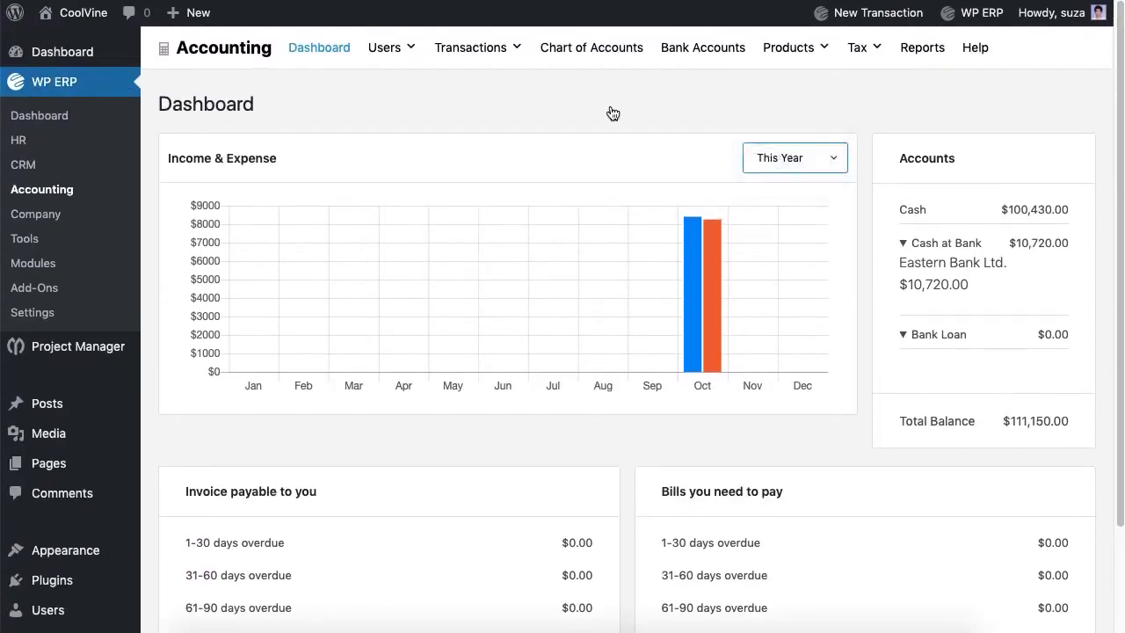